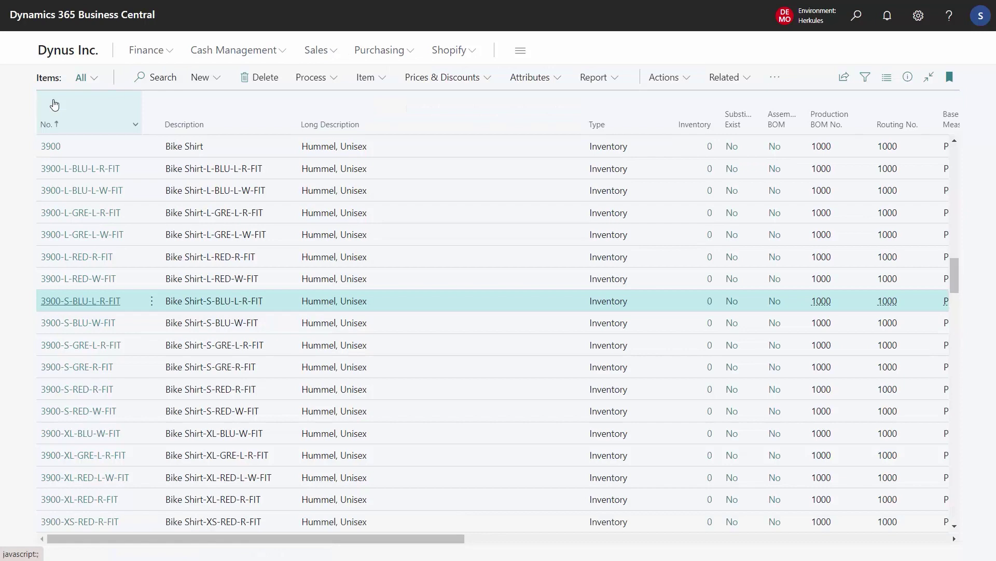
Create a new sales order for customer 20000, Discount Bikes, Paris
left_click(318, 51)
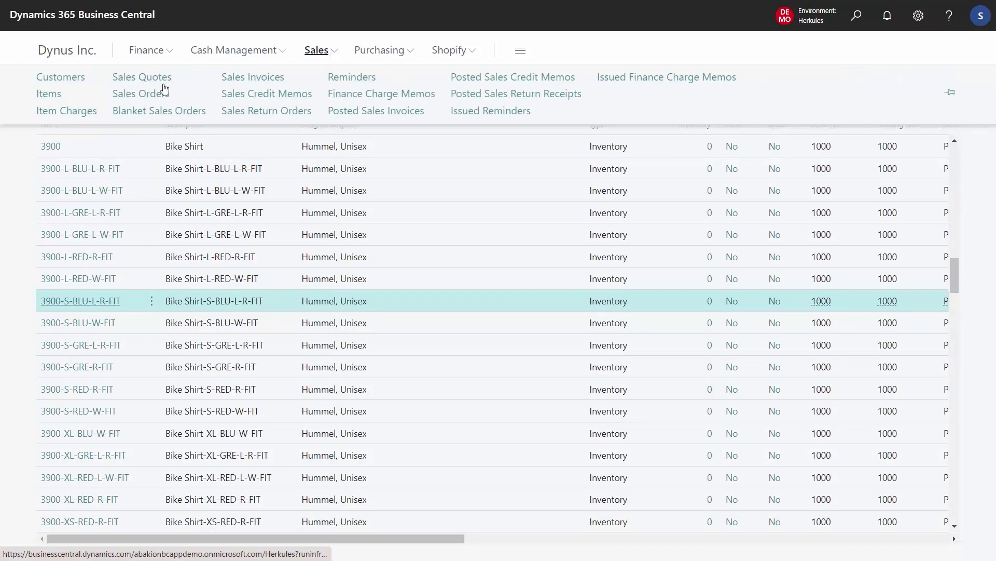
left_click(165, 89)
left_click(239, 77)
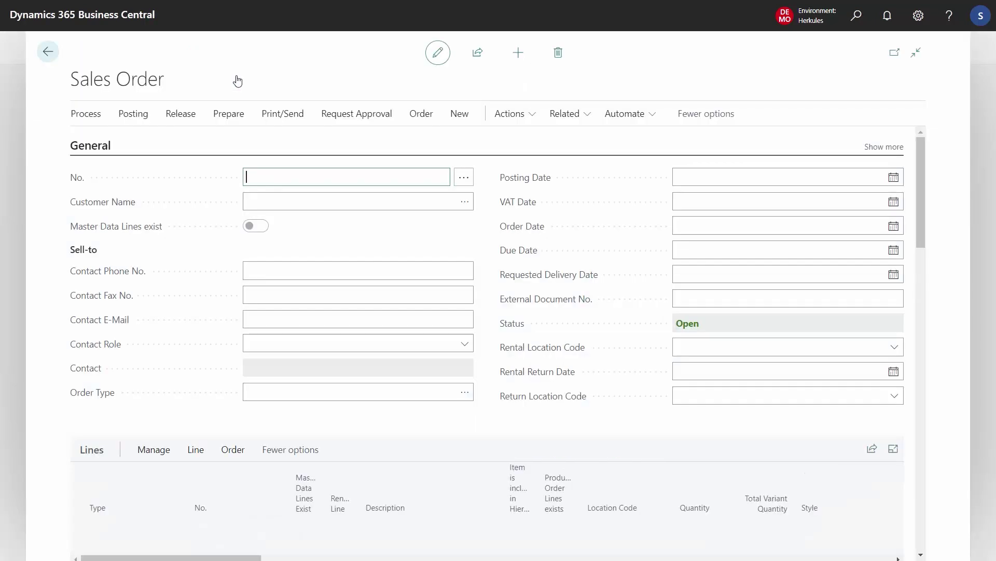
left_click(281, 202)
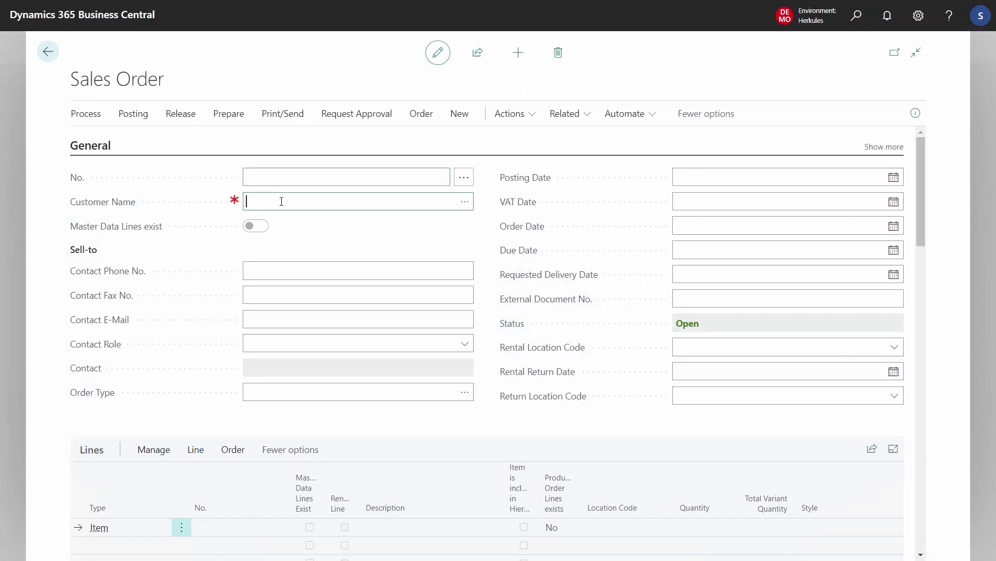
type("20000")
key("Tab")
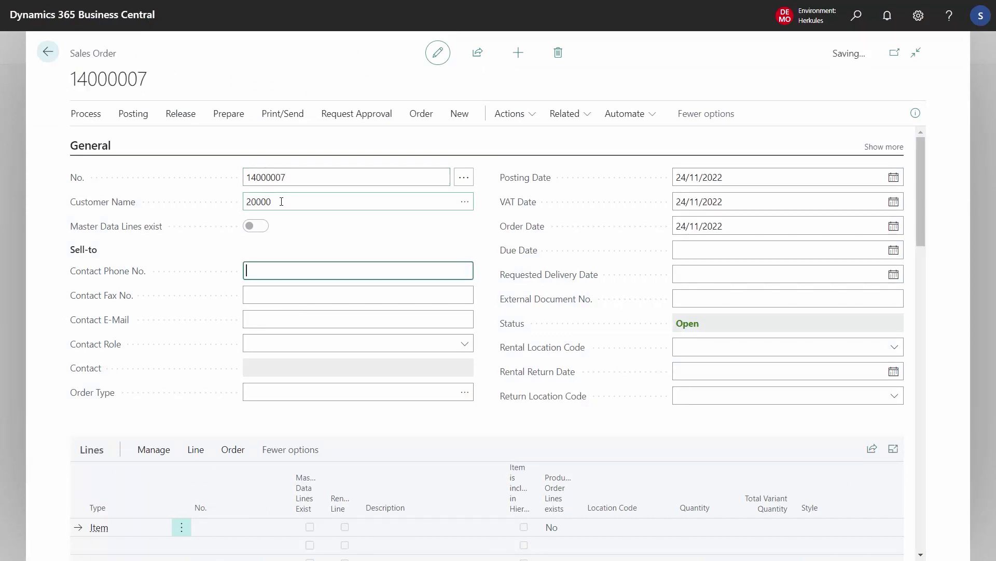
Add item 3900 Bike Shirt as the first line of the sales order
left_click_drag(917, 169, 919, 219)
left_click(256, 325)
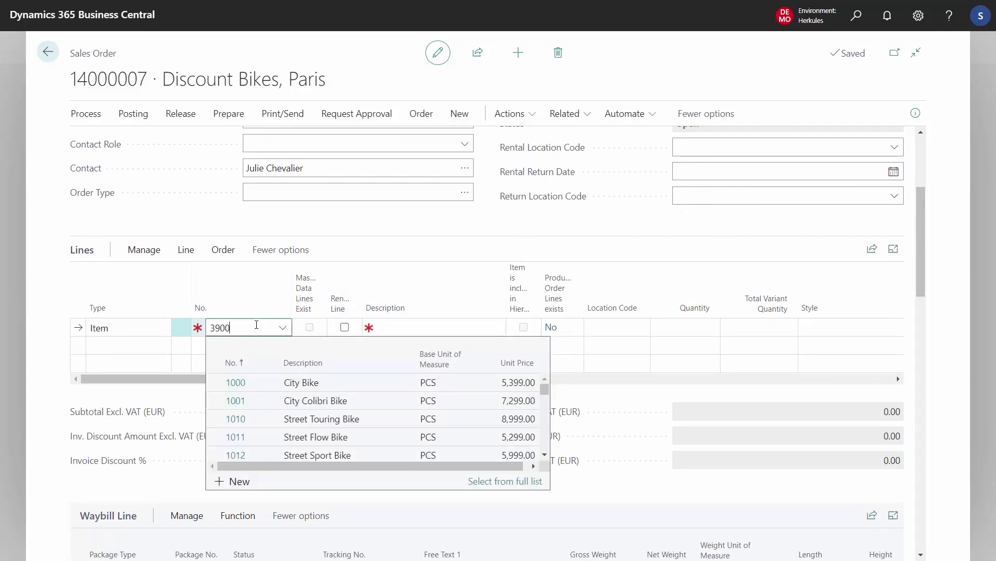
key("Tab")
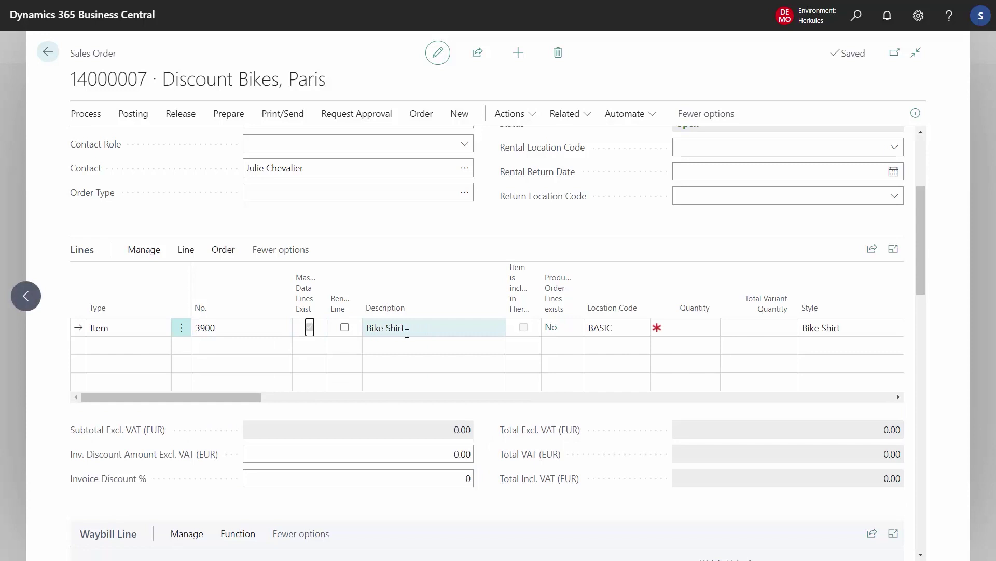
left_click(186, 250)
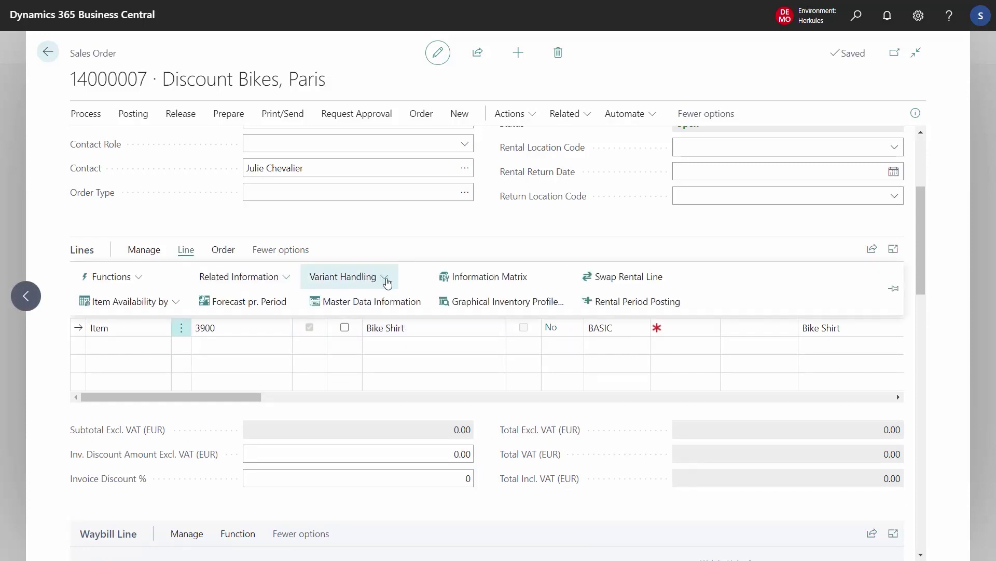
Enter a quantity of 1 for every RED R-FIT size in the Bike Shirt variant matrix
left_click(386, 280)
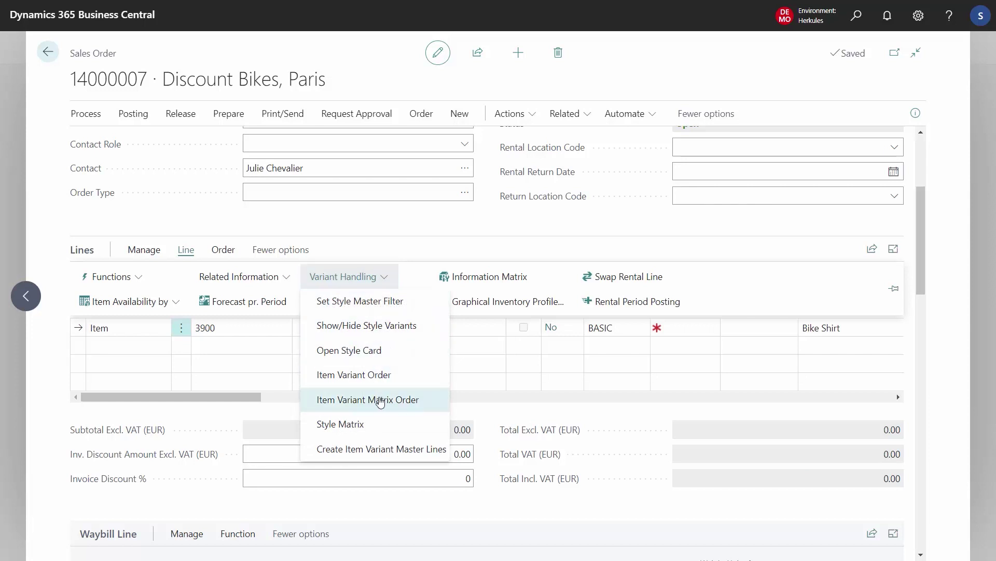
left_click(380, 401)
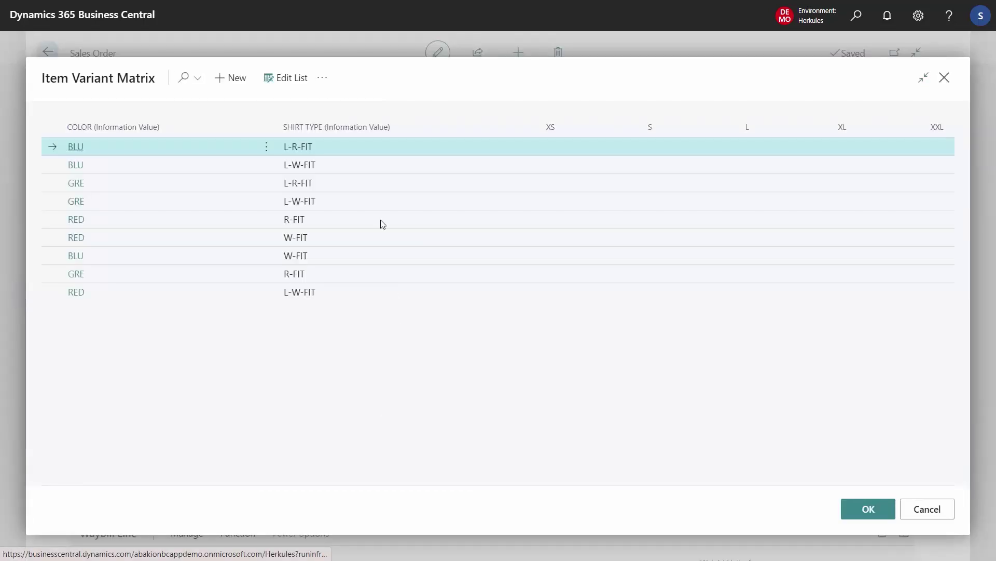
left_click(287, 85)
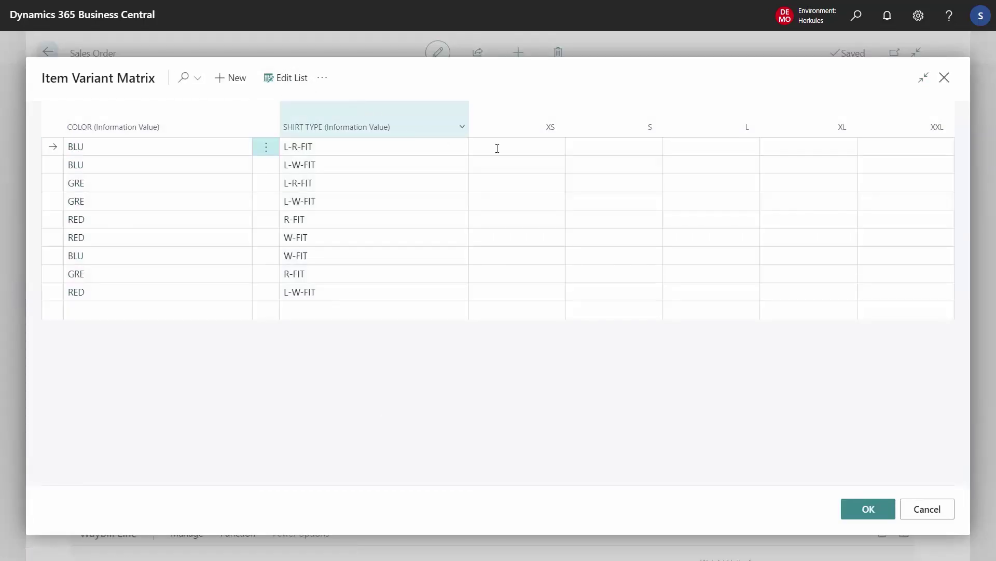
left_click(535, 219)
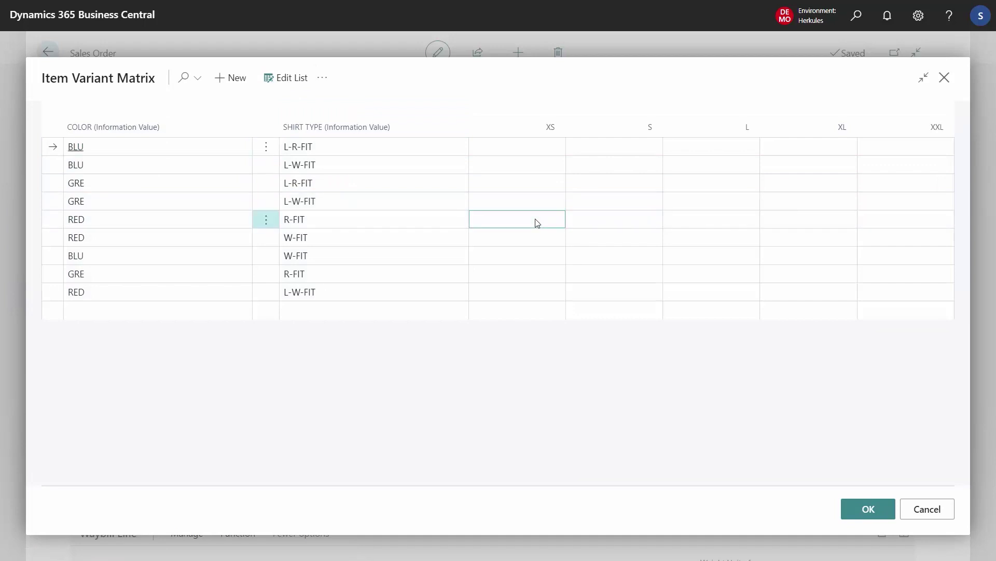
type("1")
key("Tab")
type("1")
key("Tab")
type("1")
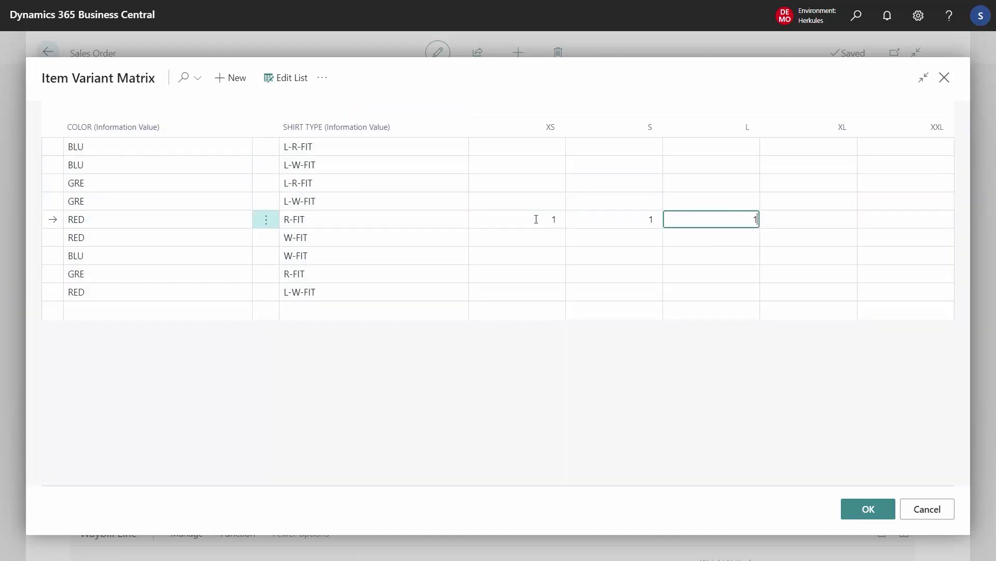
key("Tab")
type("1")
key("Tab")
type("1")
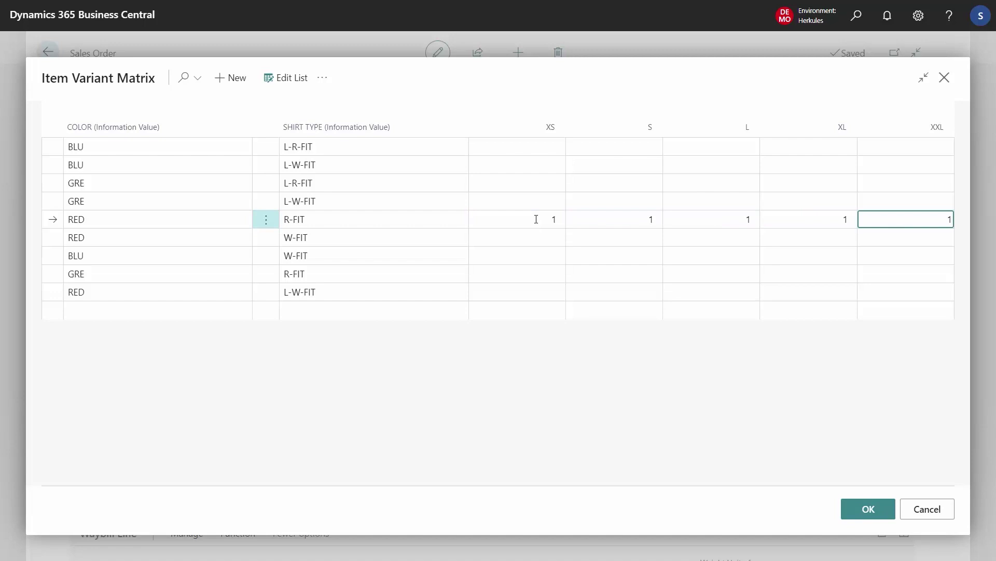
Enter 3 small BLU L-R-FIT and 4 small BLU W-FIT, then create the order lines
left_click(622, 152)
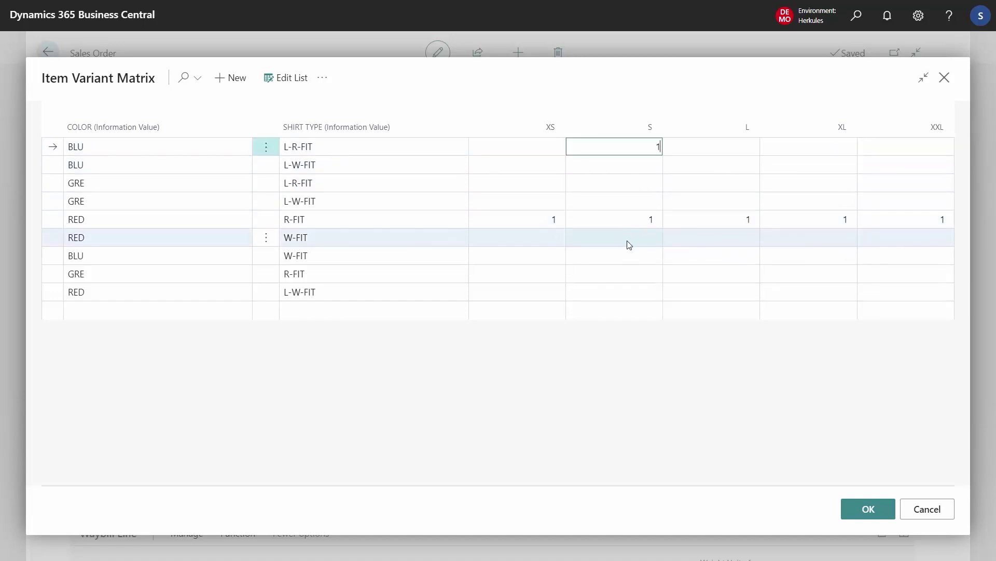
left_click(627, 258)
type("1")
key("Up")
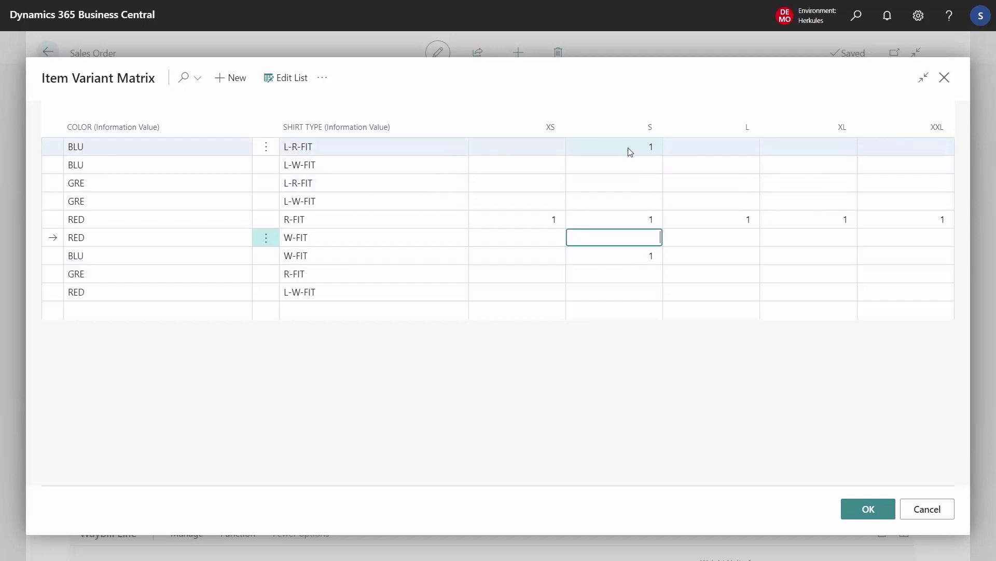
left_click(645, 150)
type("3")
left_click(637, 261)
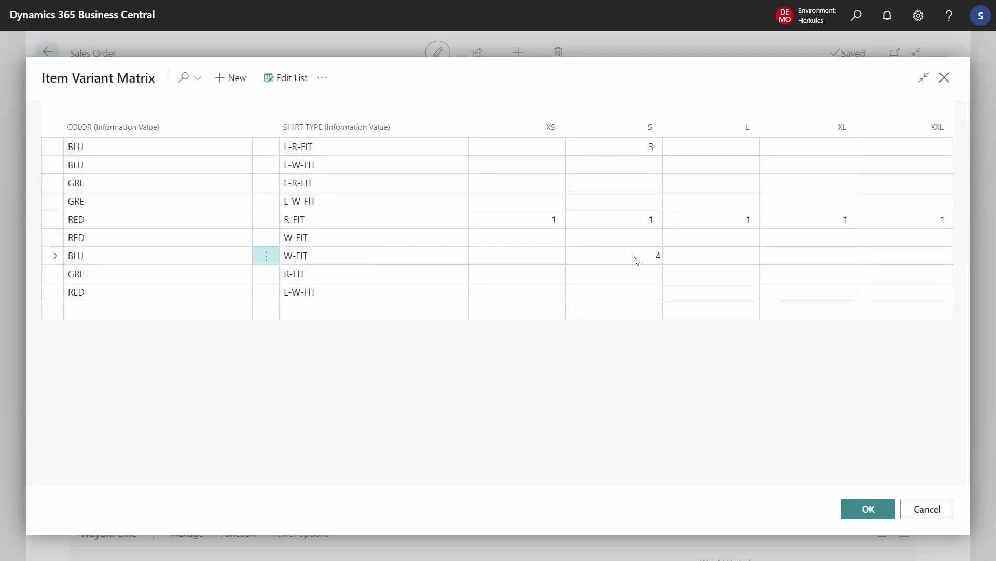
type("4")
key("Up")
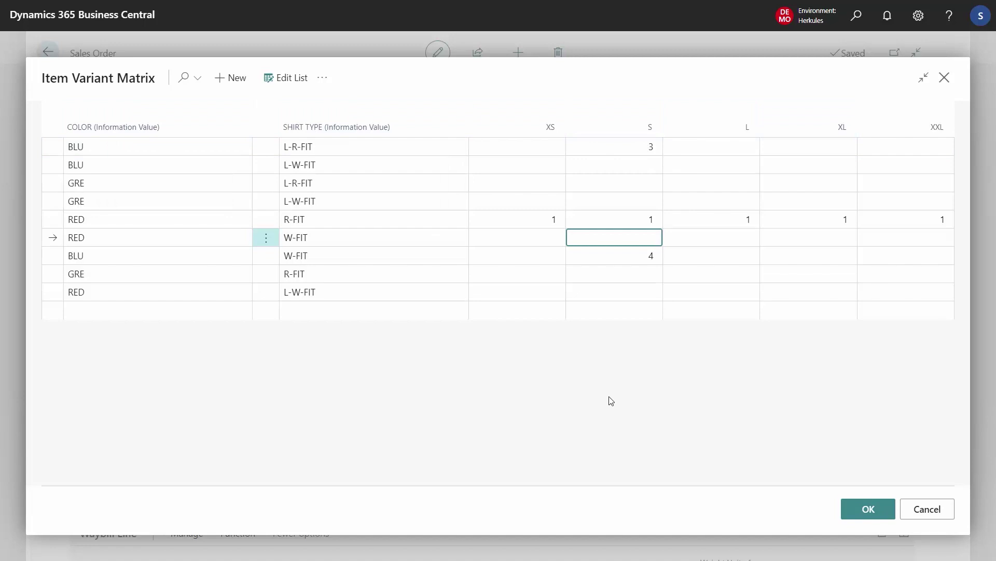
left_click(870, 510)
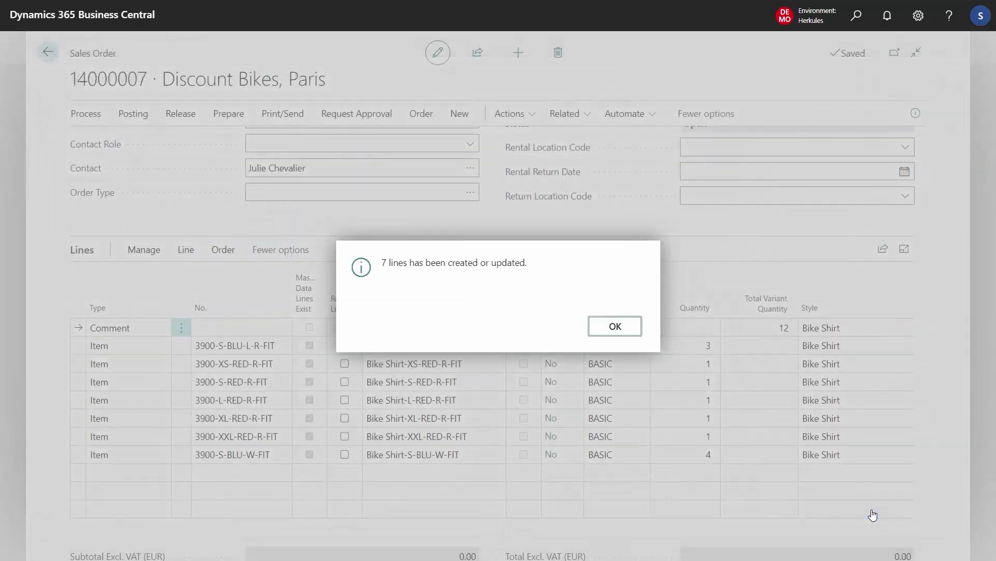
left_click(616, 325)
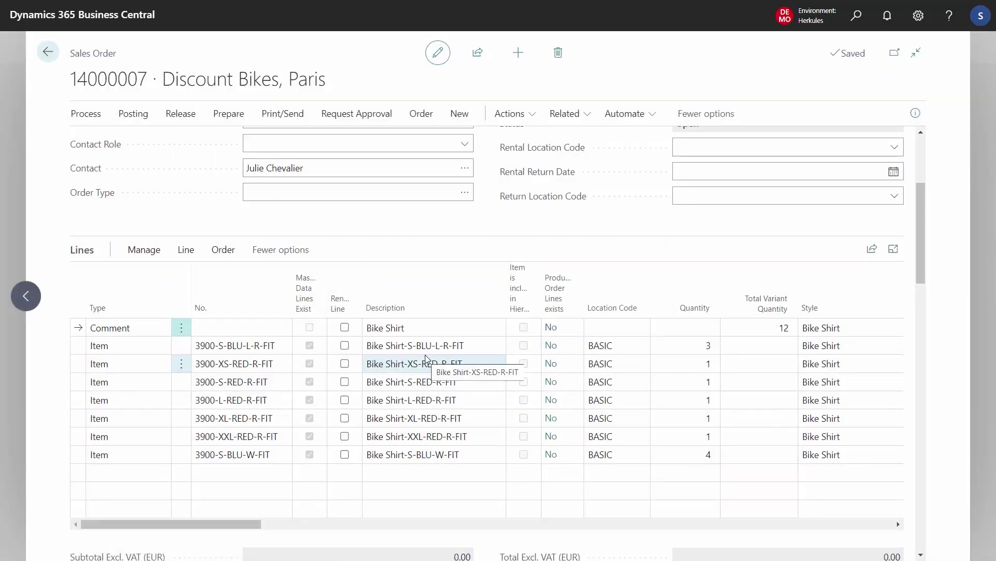
Review the Bike Shirt header line and its total variant quantity of 12
left_click(148, 327)
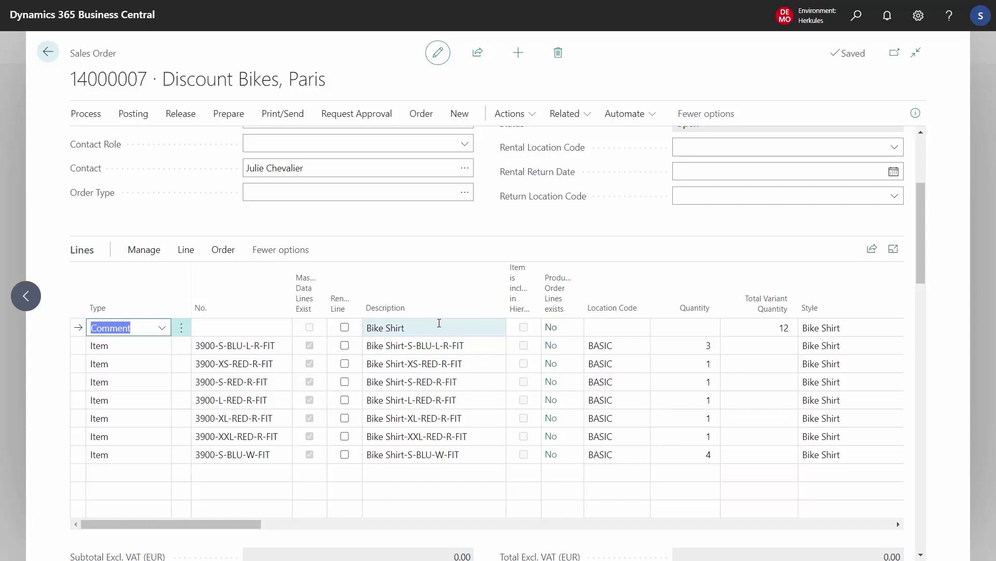
left_click(440, 323)
left_click(759, 322)
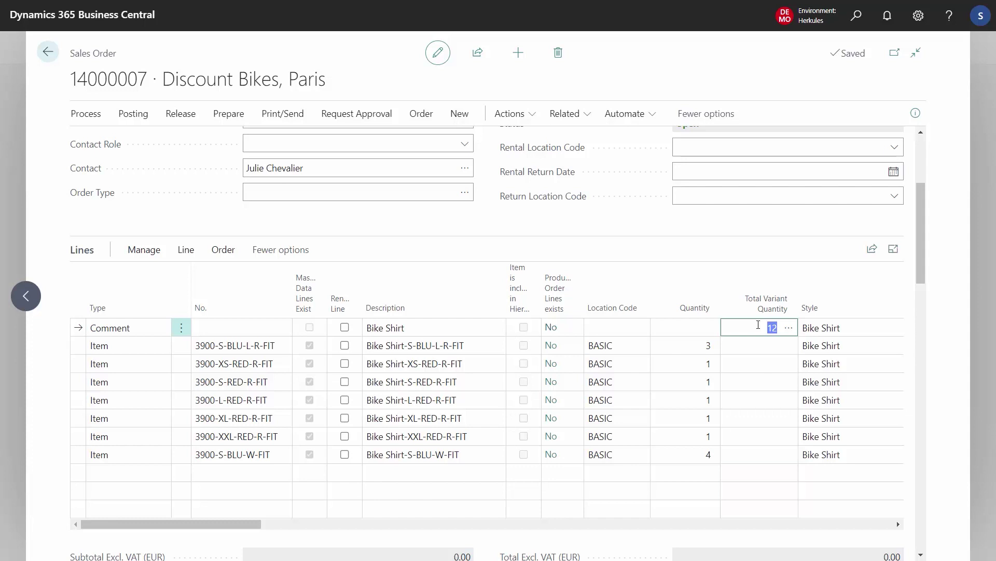
left_click(234, 400)
Change RED R-FIT XS to 5 and S to 2 in the variant matrix and update the order
left_click(187, 251)
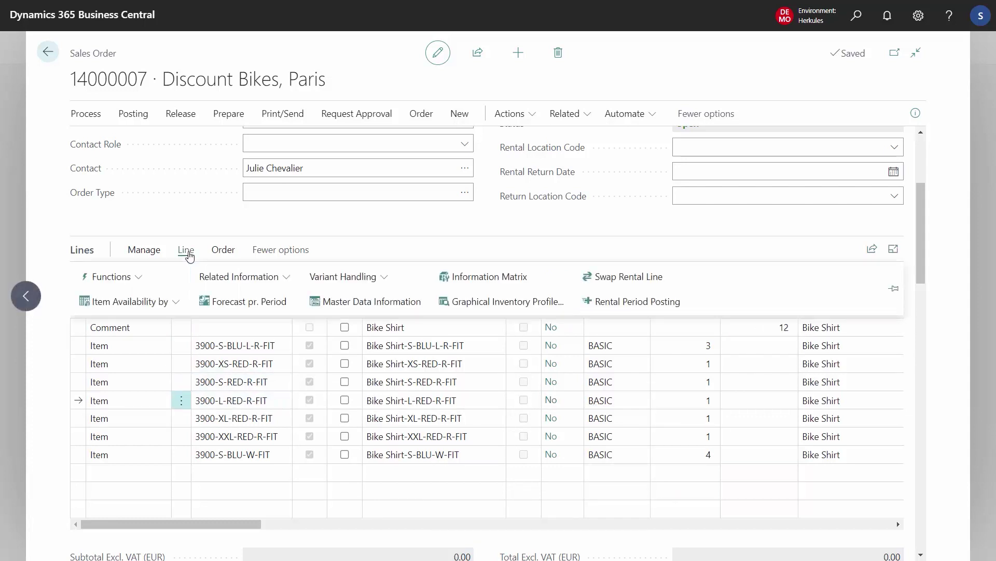
left_click(373, 279)
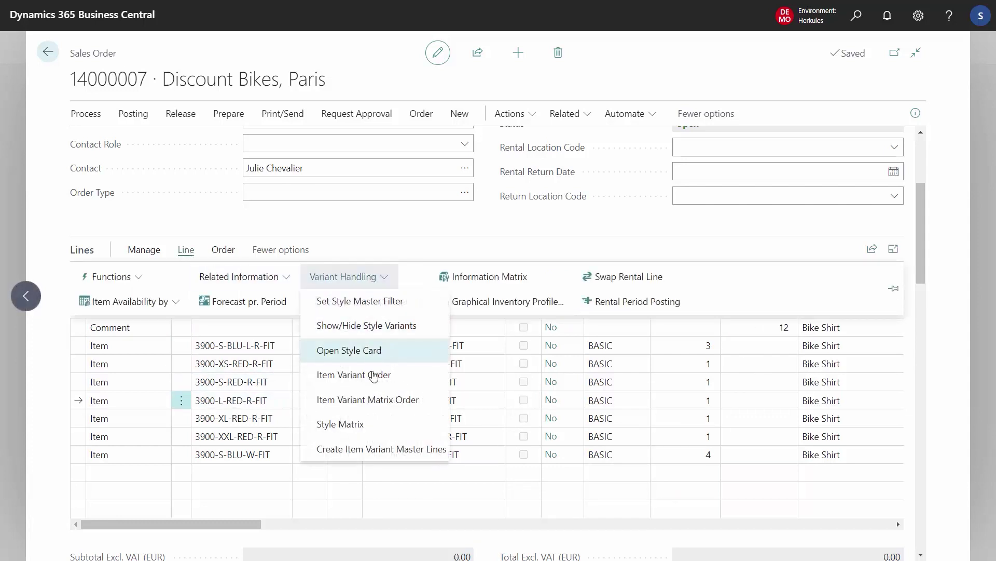
left_click(381, 401)
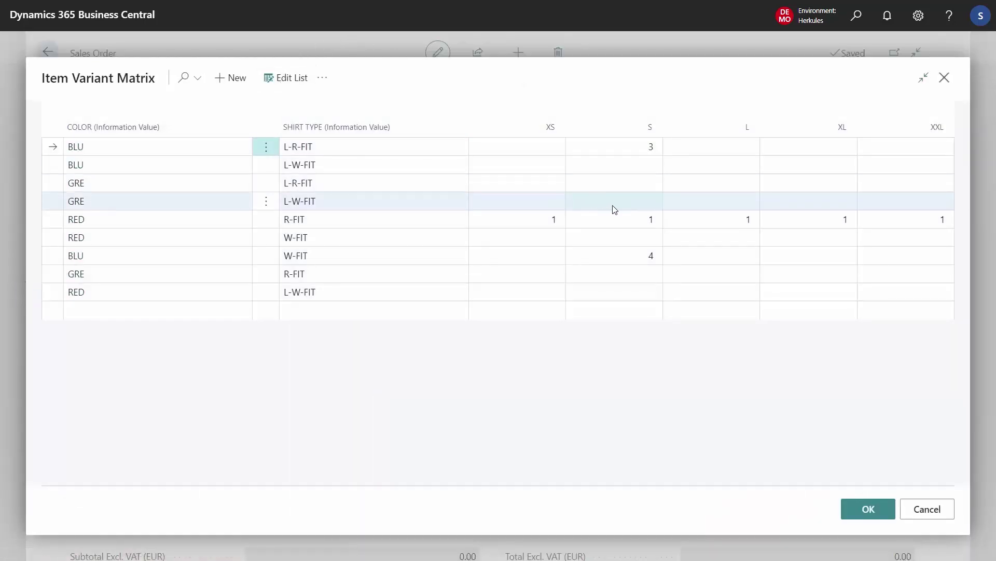
left_click(545, 224)
type("5")
left_click(639, 276)
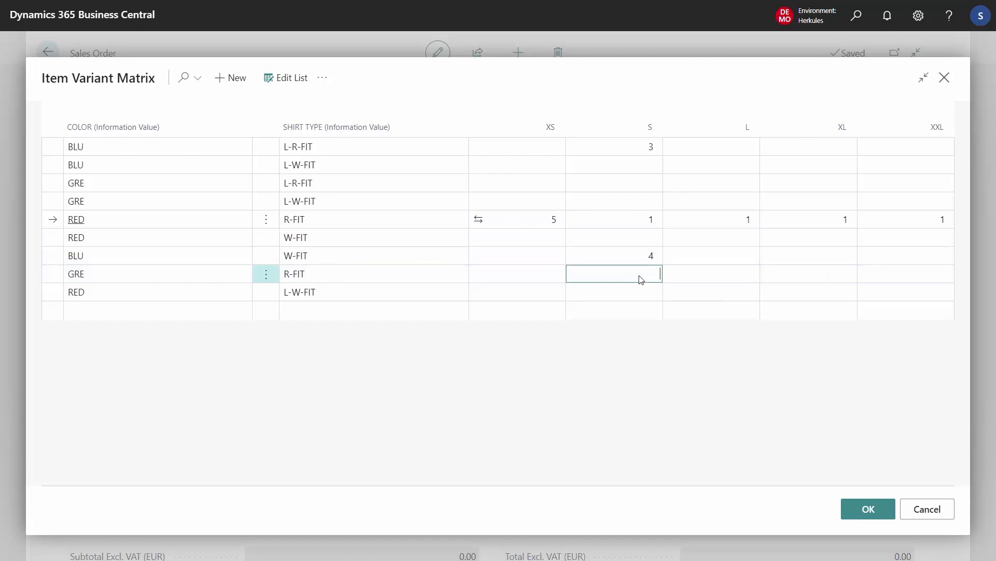
left_click(638, 222)
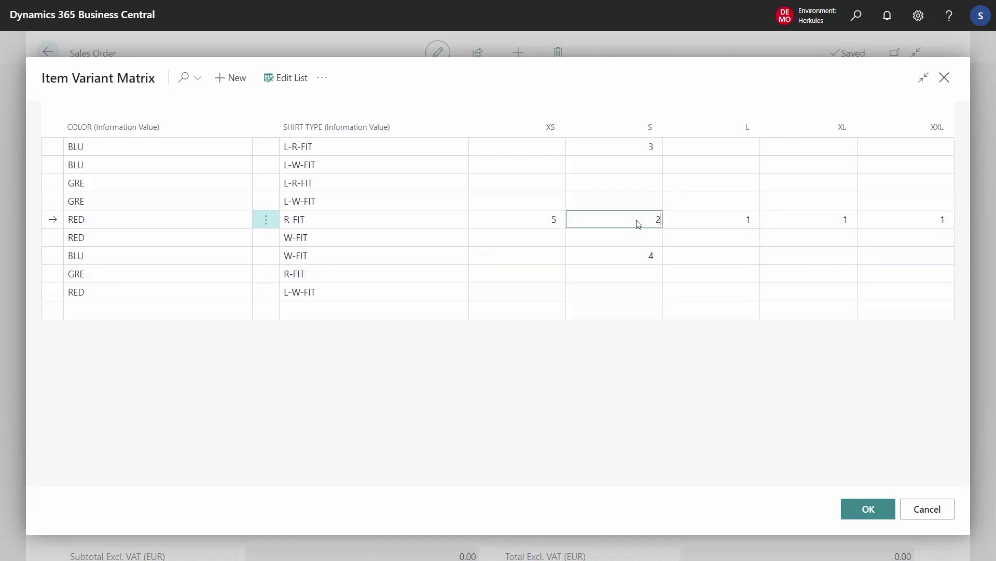
type("2")
key("Return")
left_click(866, 508)
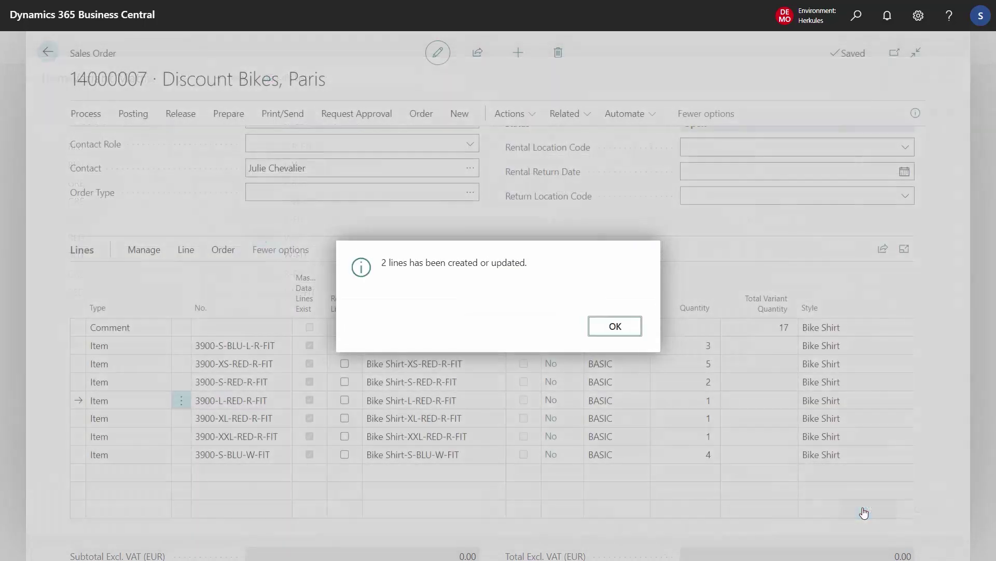
left_click(626, 327)
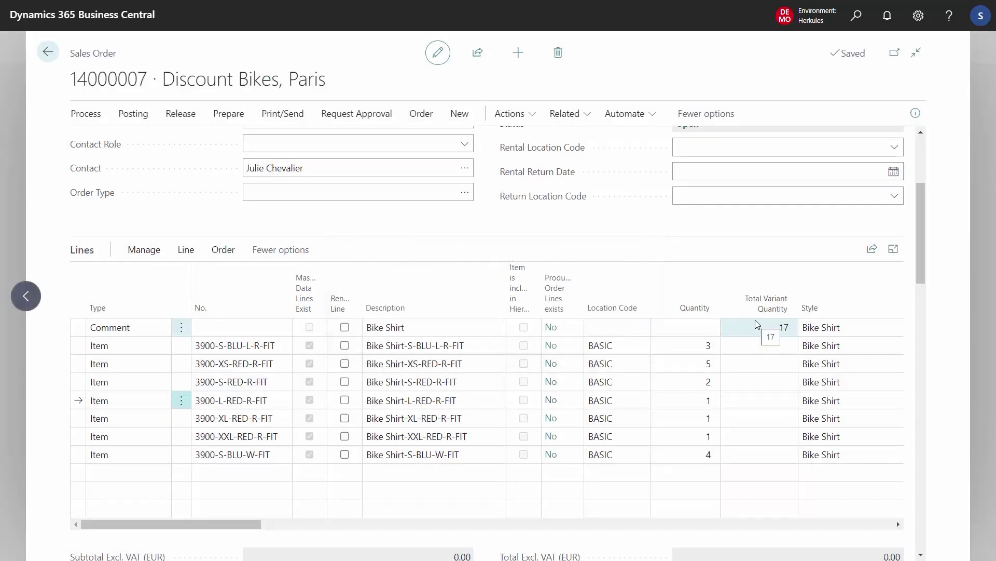
Add a new order line for item 4000 App T-shirt
left_click(223, 478)
type("400")
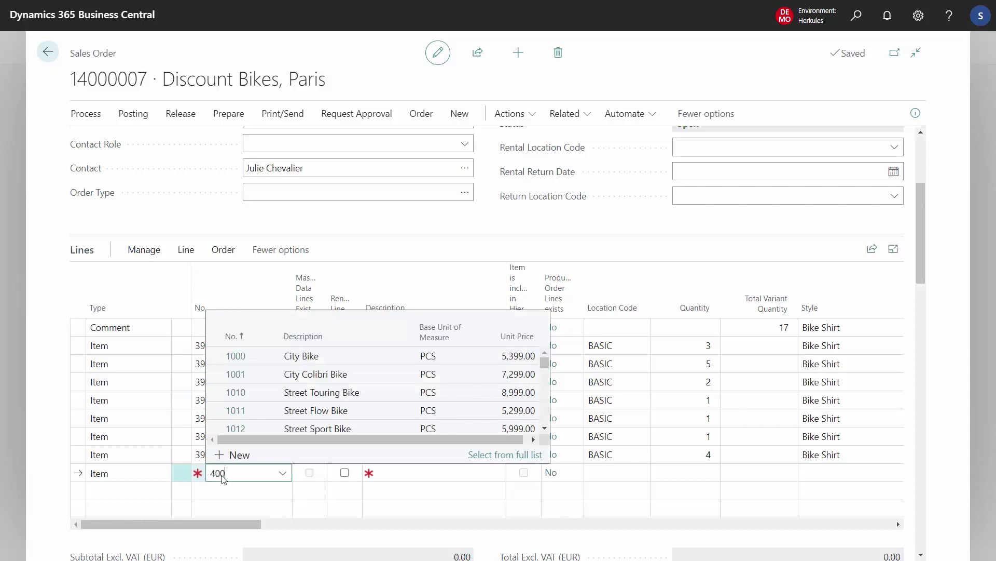
type("0")
key("Tab")
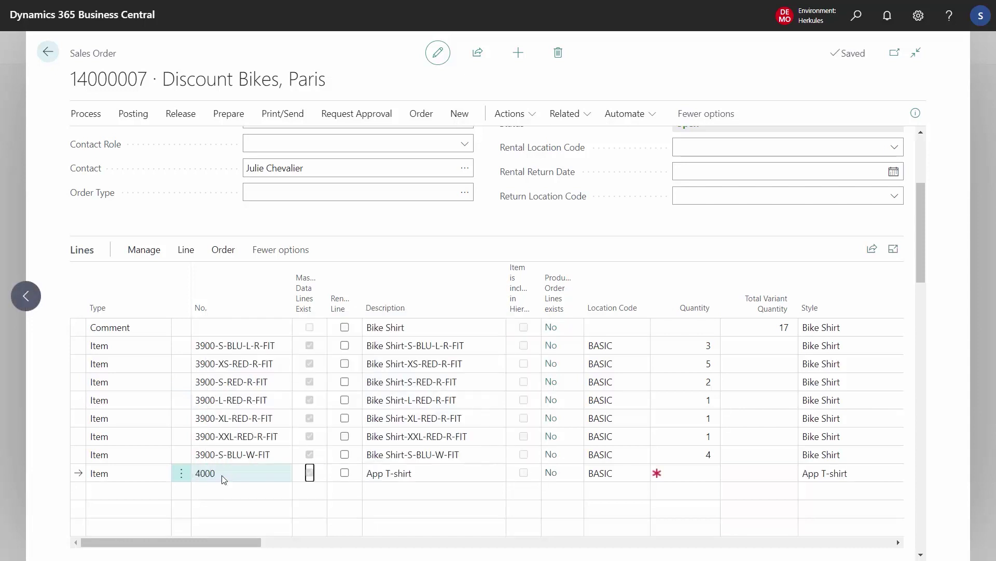
Order 2 XS green, 4 L green and 5 L red App T-shirts through the variant matrix
left_click(188, 252)
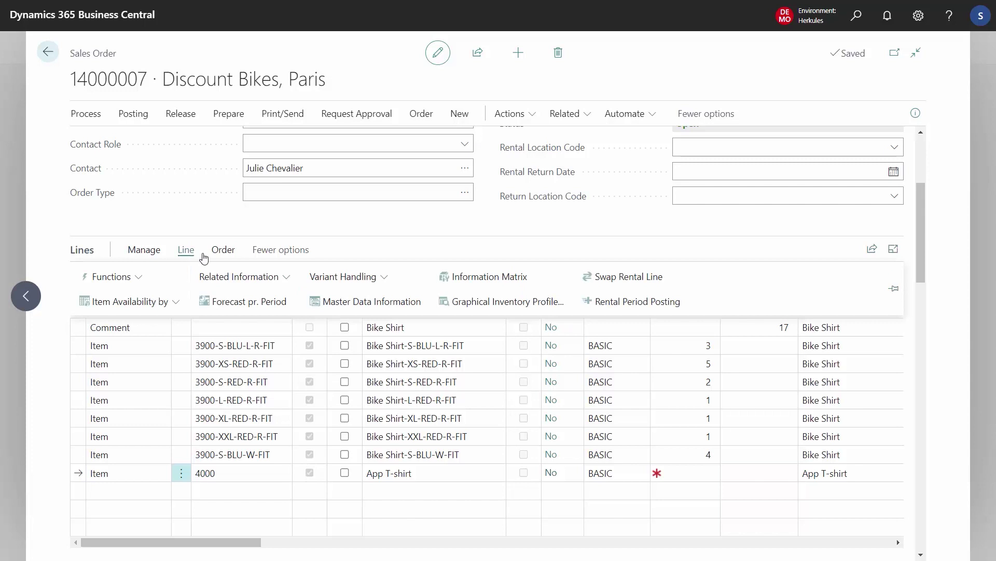
left_click(353, 277)
left_click(379, 402)
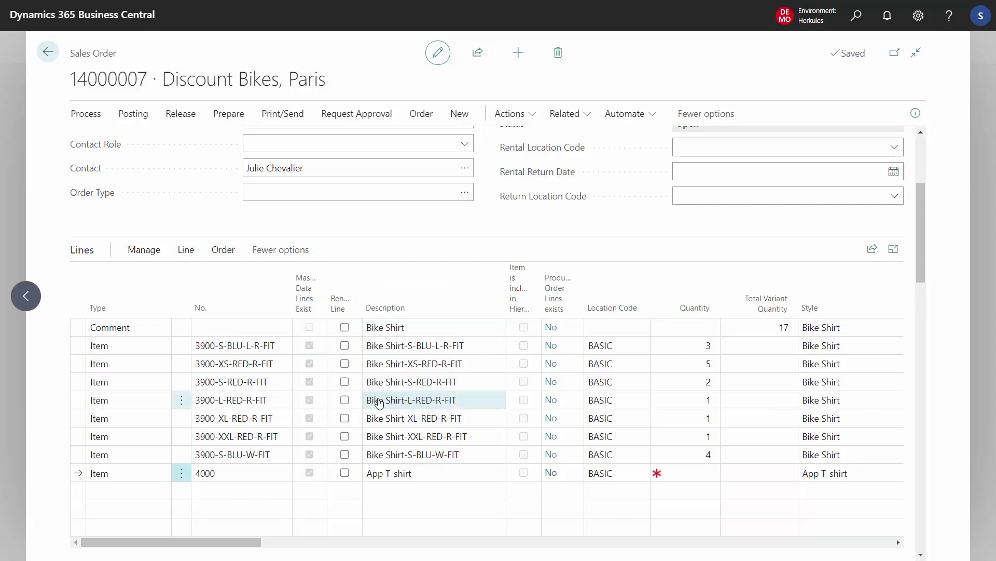
left_click(285, 78)
left_click(549, 166)
type("2")
key("Tab")
key("Tab")
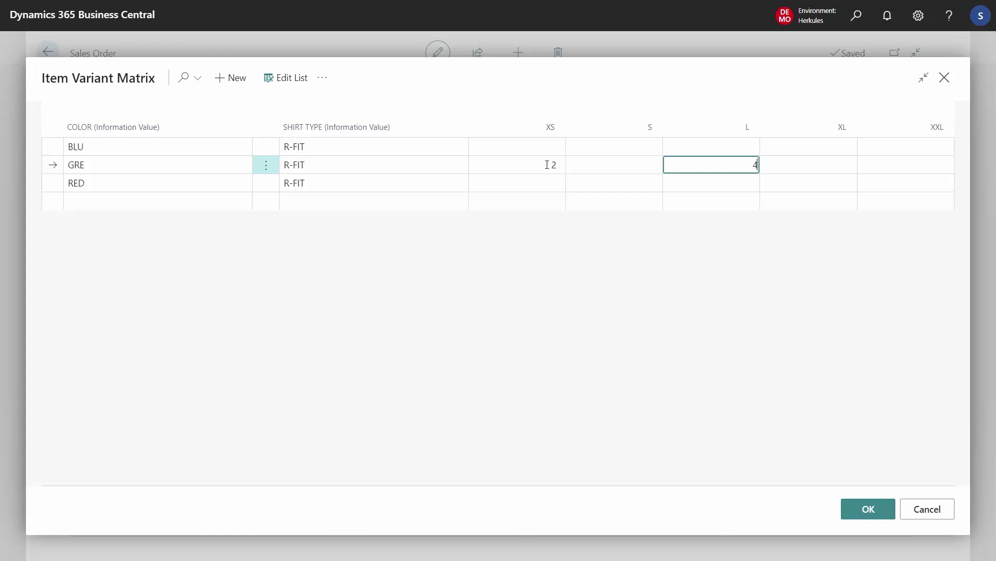
key("Down")
type("5")
key("Up")
left_click(868, 511)
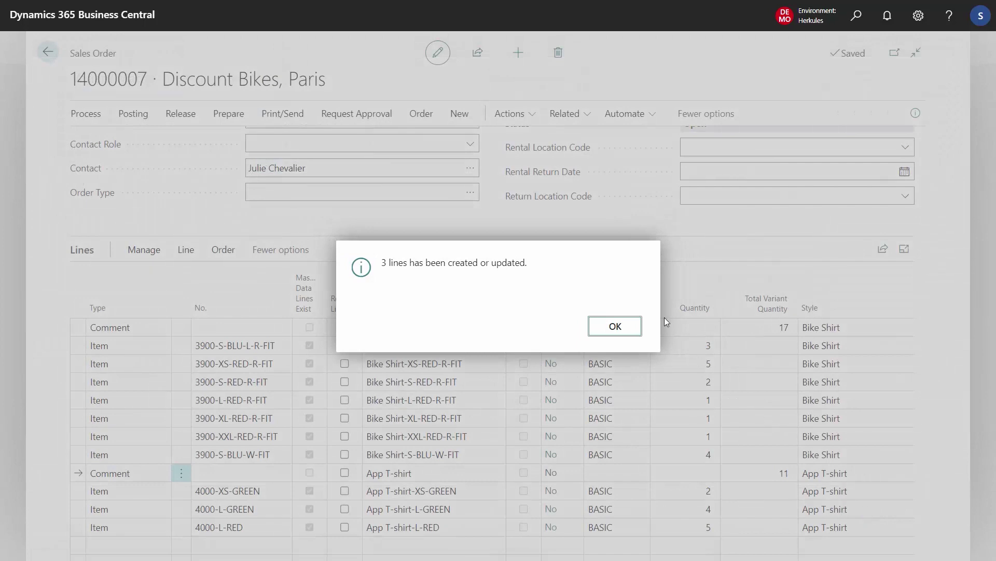
left_click(629, 325)
left_click(281, 386)
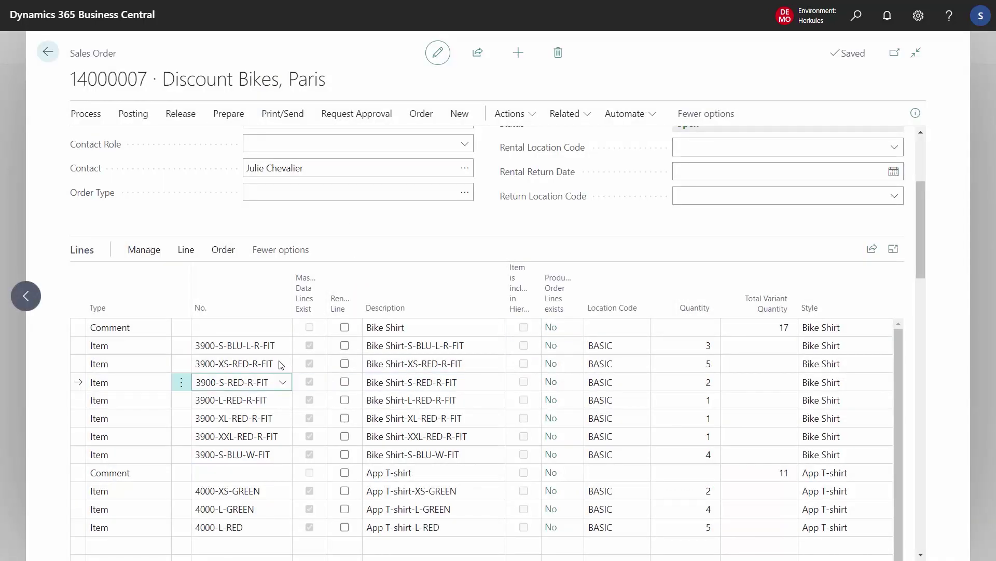
left_click(184, 250)
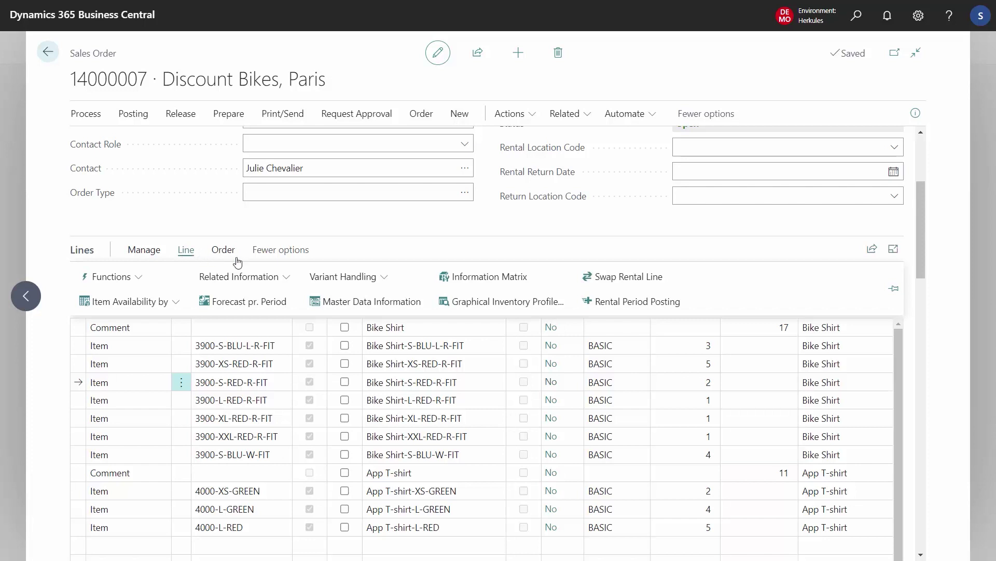
left_click(373, 277)
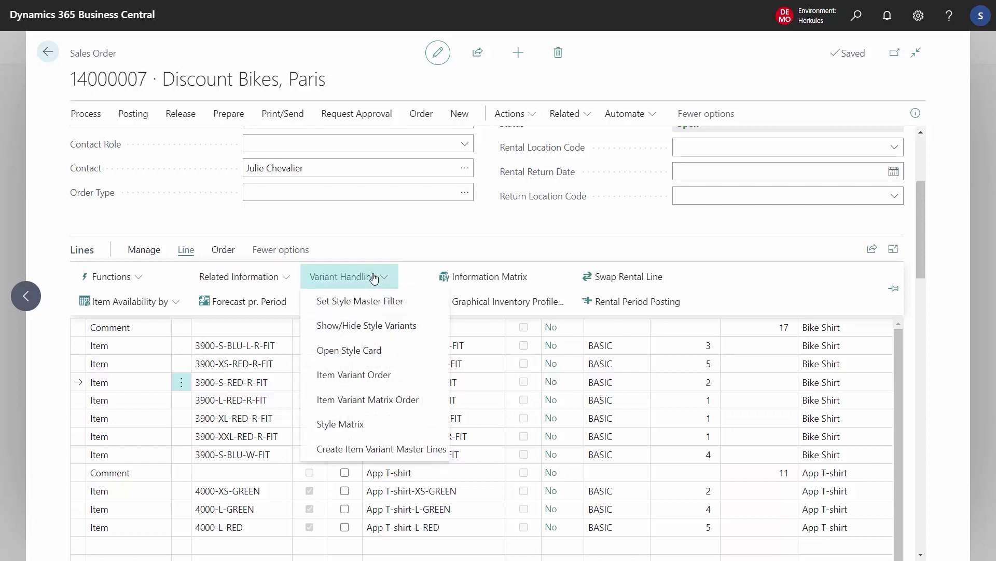
left_click(373, 400)
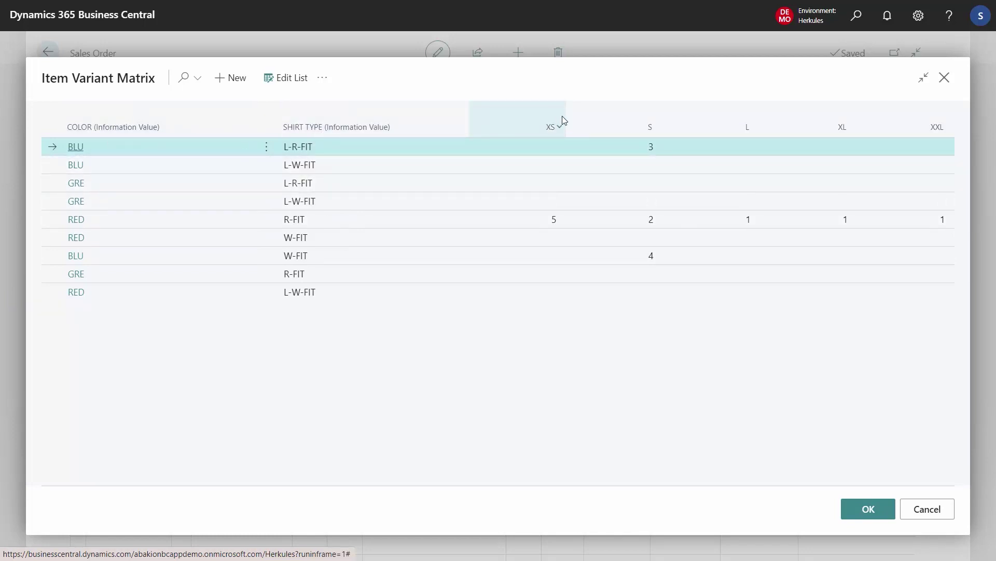
left_click(947, 82)
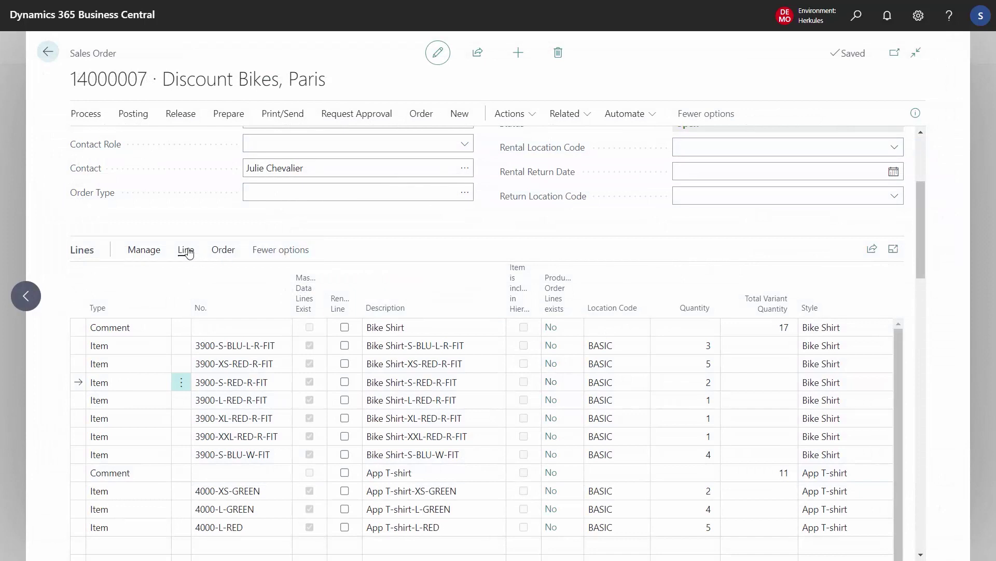
left_click(186, 250)
left_click(362, 279)
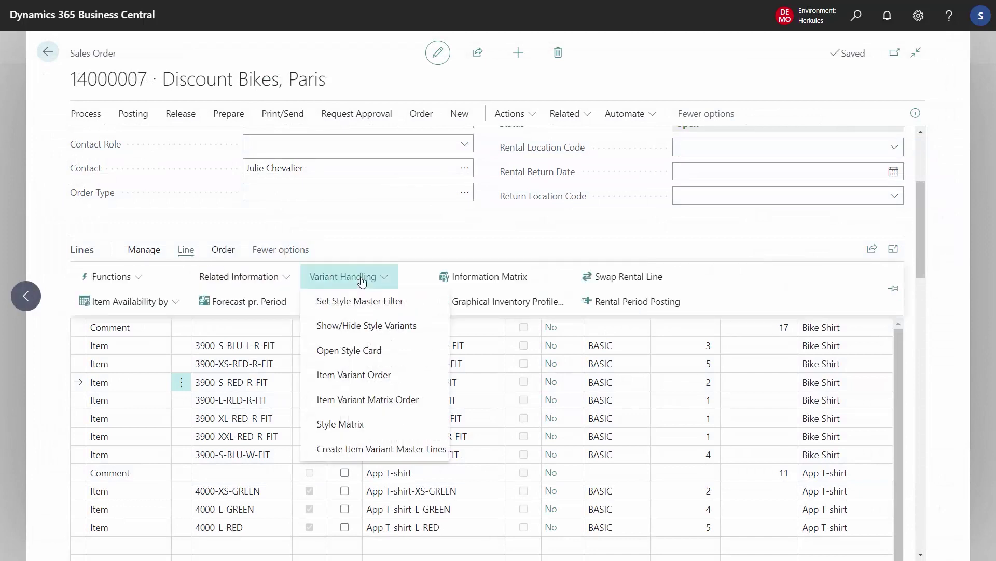
Set the XS RED R-FIT Bike Shirt quantity to 7 in the Item Variant Overview and apply it
left_click(357, 378)
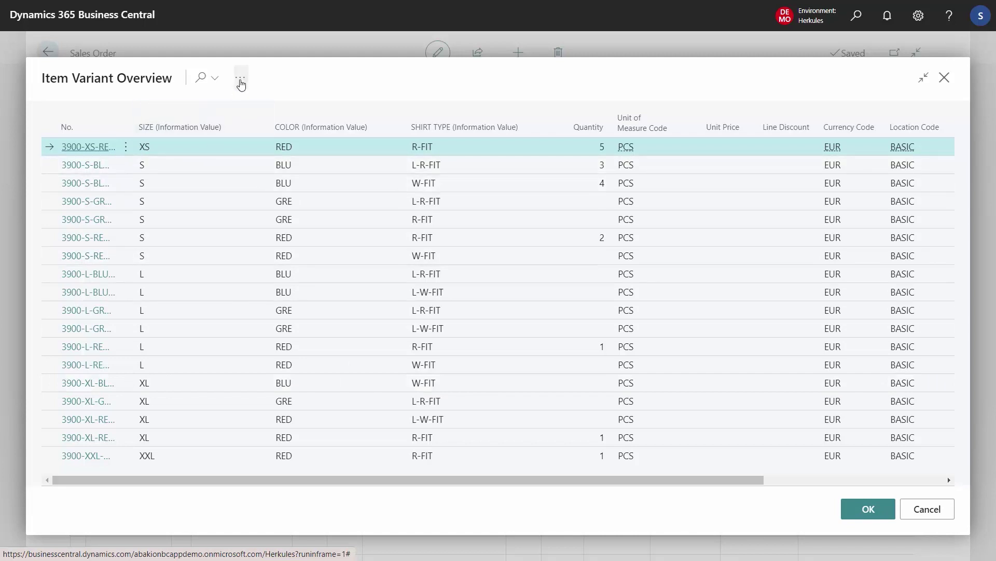
left_click(241, 78)
left_click(262, 127)
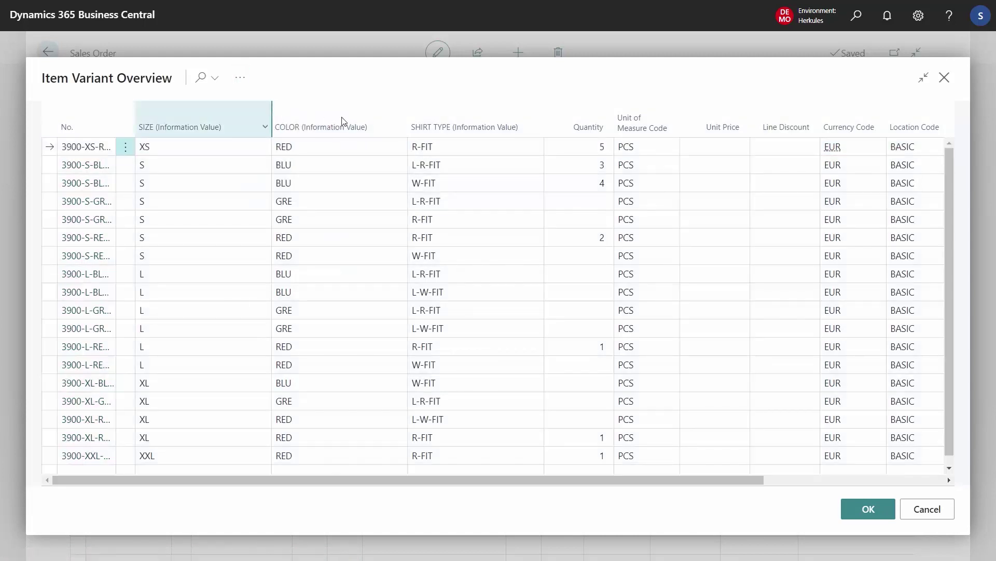
left_click(585, 144)
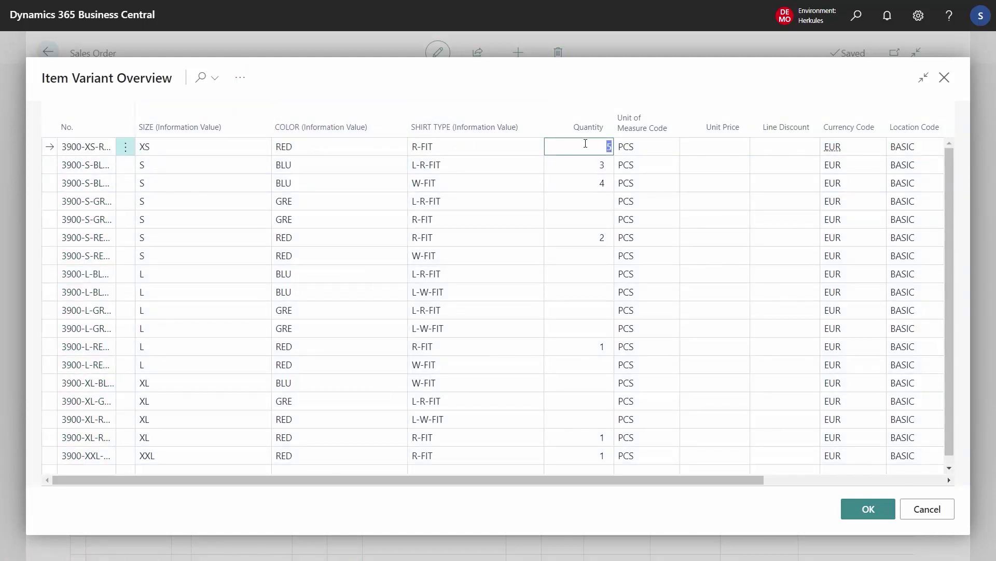
type("7")
key("Down")
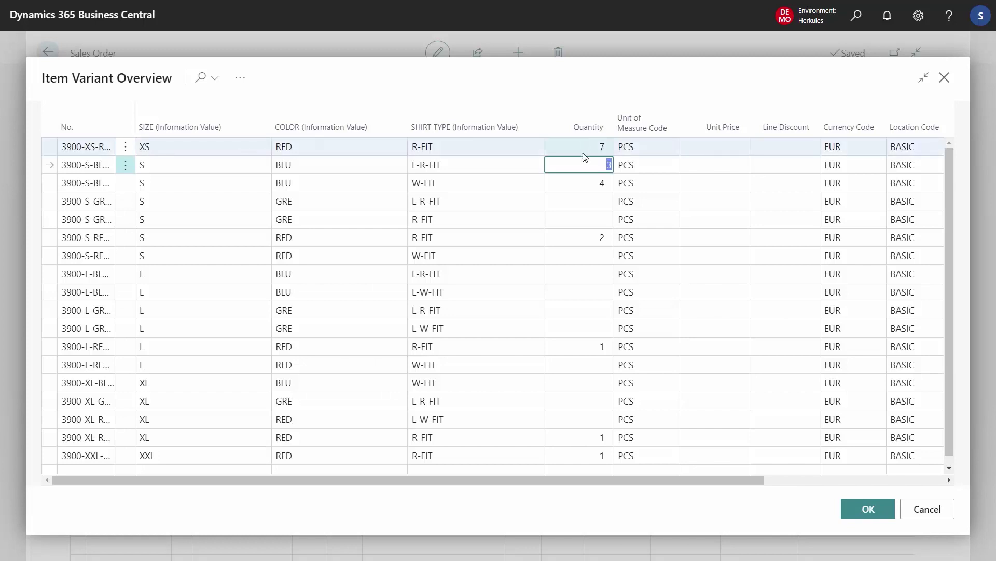
left_click(561, 311)
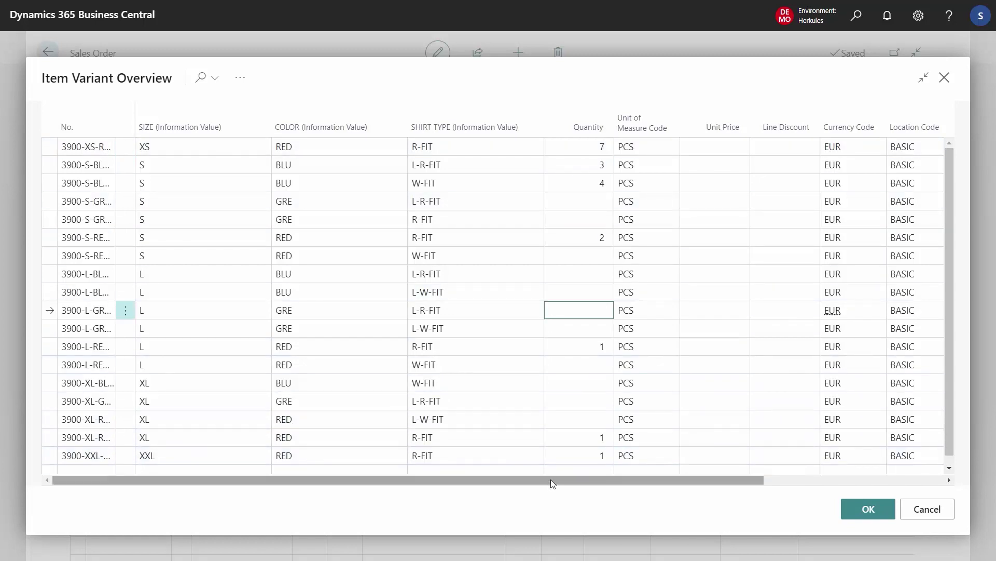
left_click(868, 510)
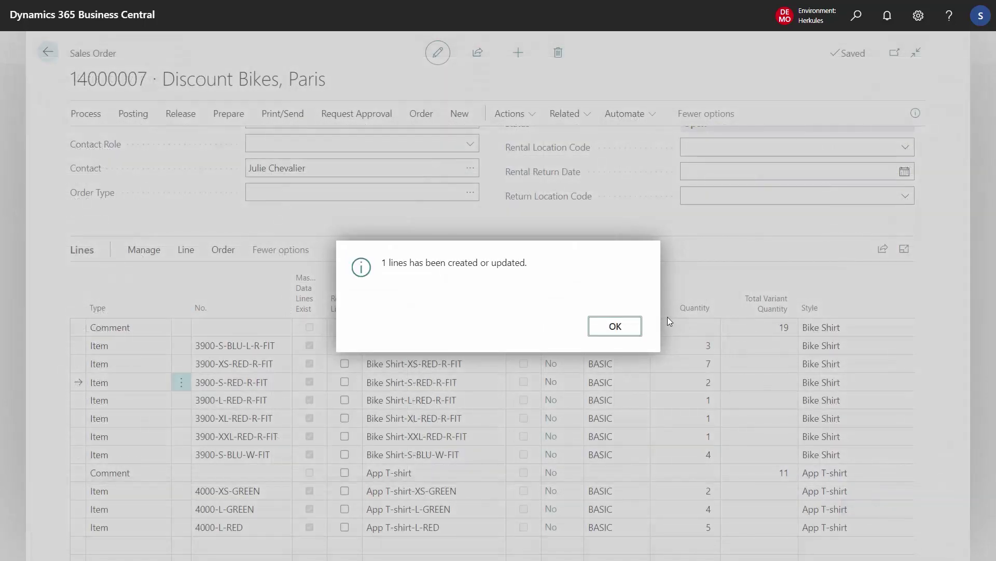
left_click(614, 327)
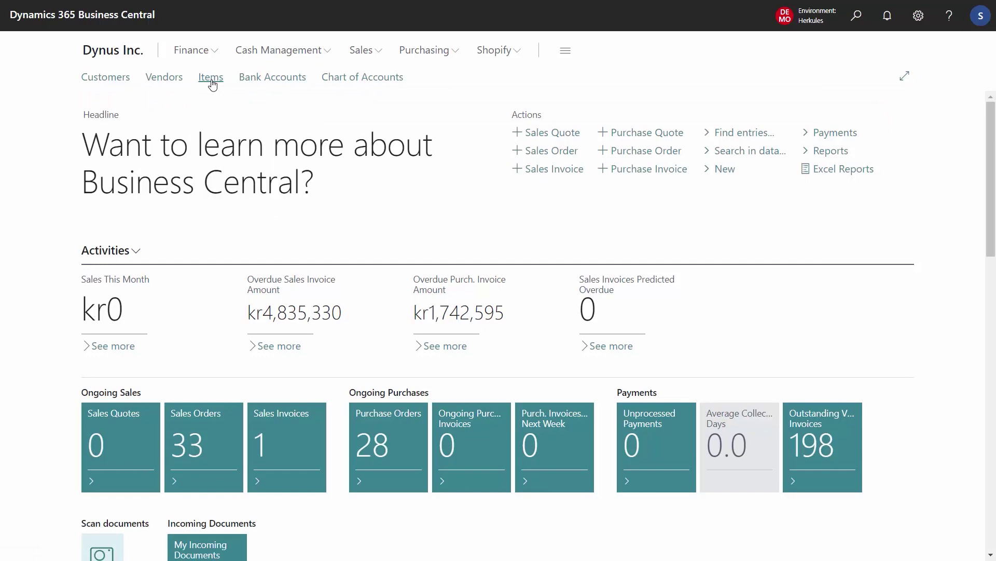
Browse the Items list through the 3900 Bike Shirt and 4000 App T-shirt variant items
left_click(211, 79)
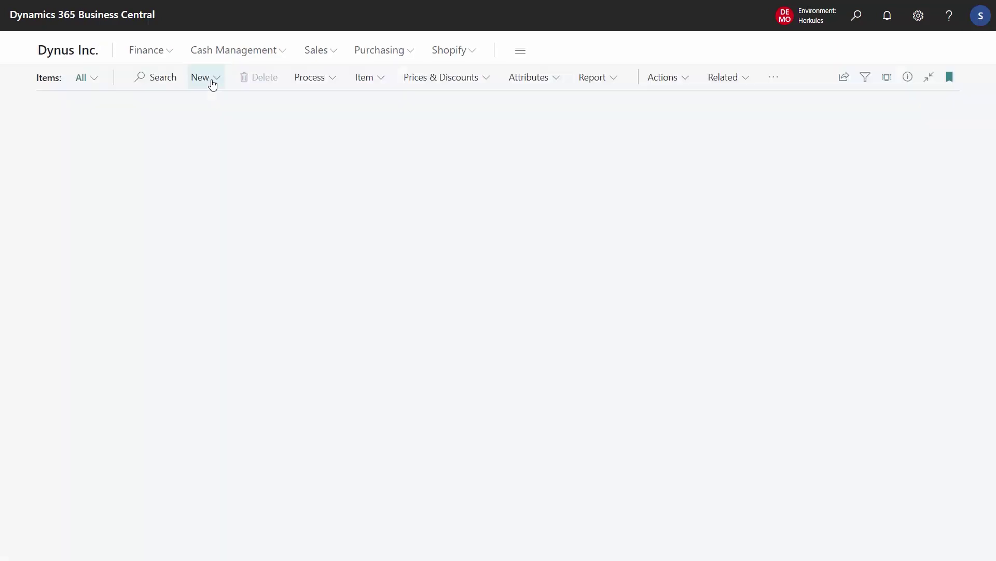
left_click_drag(958, 172, 957, 280)
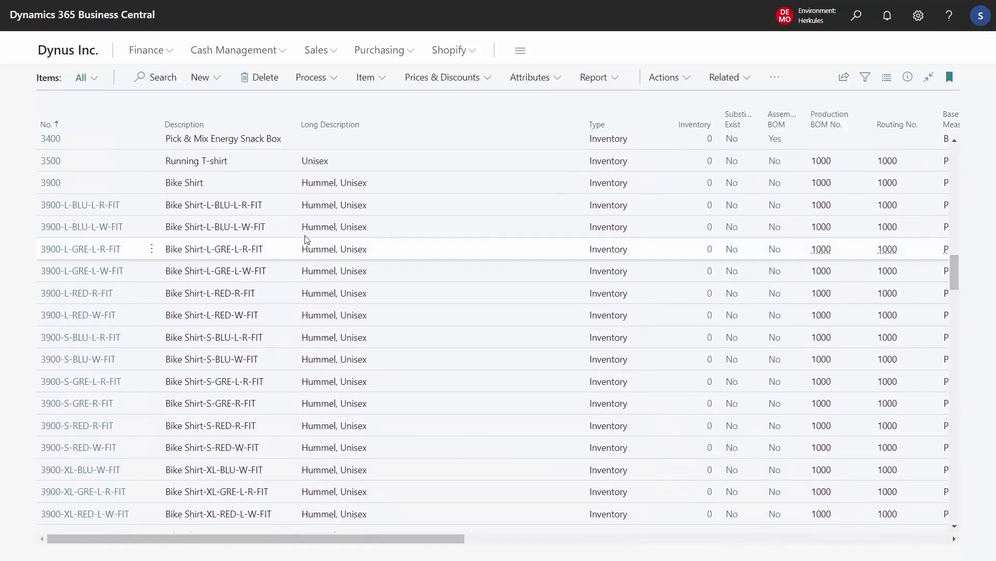
left_click(212, 183)
key("Down")
key("Down")
key("Down")
key("Down")
key("Down")
key("Down")
key("Down")
key("Down")
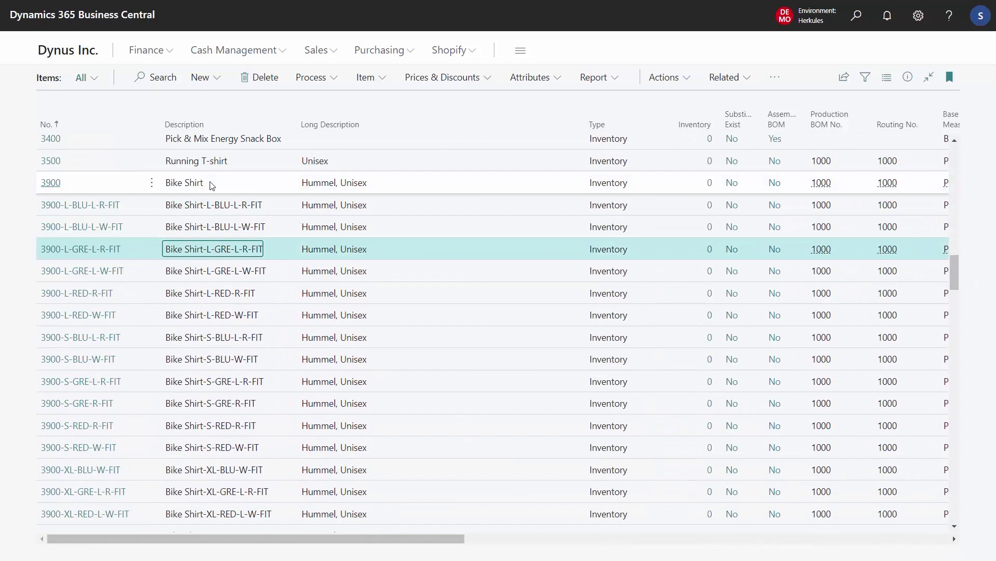
key("Down")
key("Down")
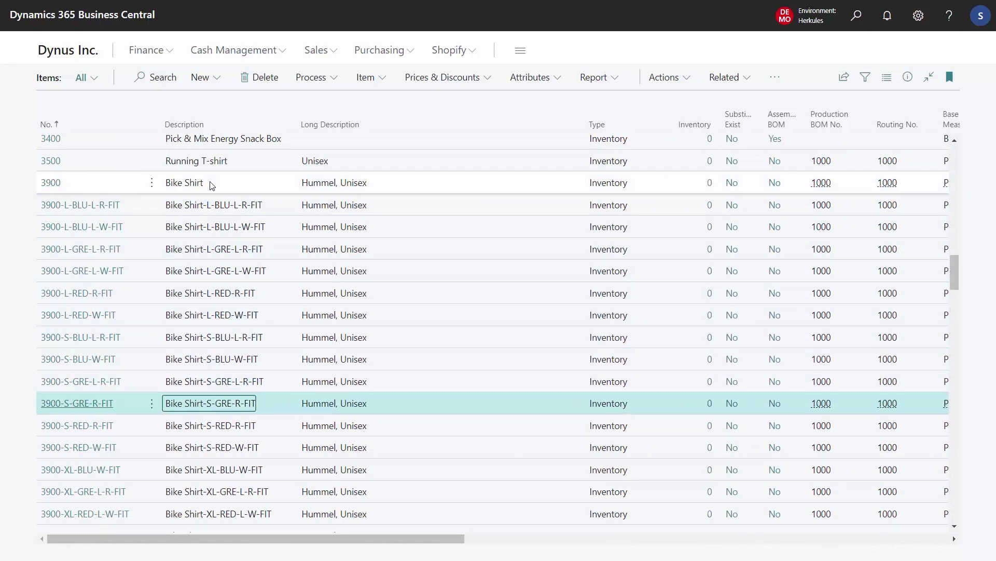
left_click(211, 184)
key("Down")
key("Down")
key("Down")
key("Down")
key("Down")
key("Down")
key("Down")
key("Down")
key("Down")
key("Down")
key("Down")
key("Down")
key("Down")
key("Down")
key("Down")
key("Down")
key("Down")
key("Down")
key("Down")
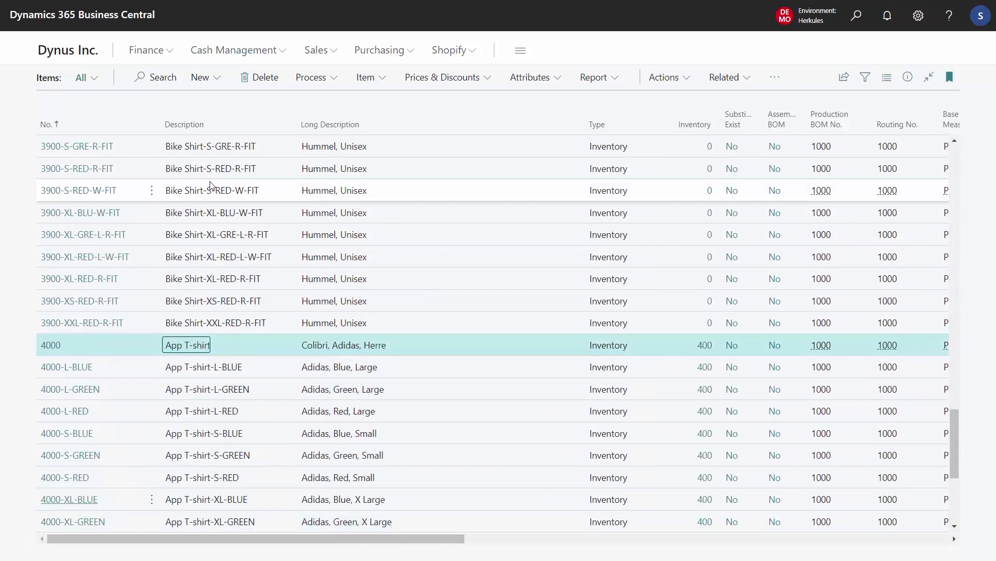
key("Down")
key("Down")
key("Down")
key("Down")
key("Down")
key("Down")
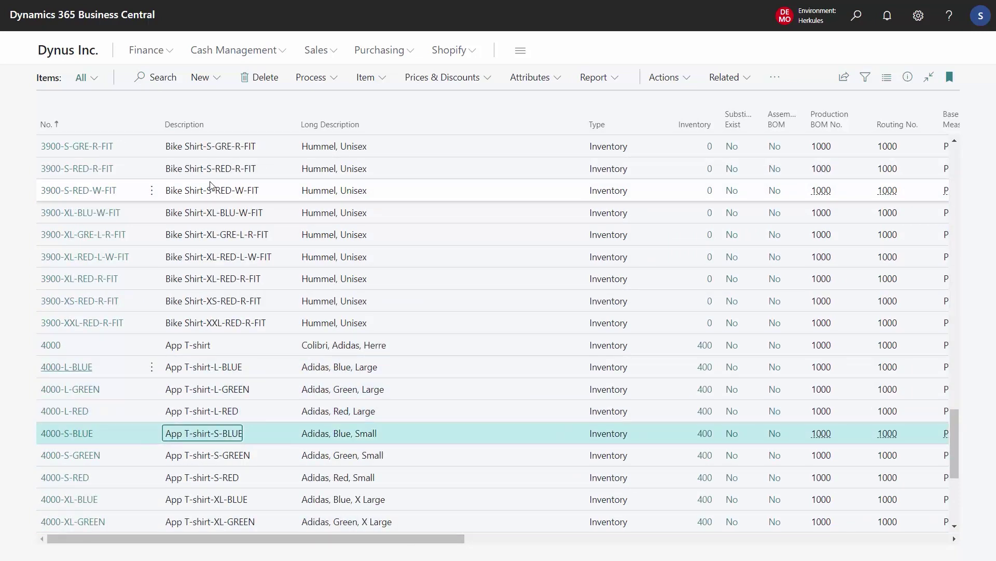
key("Up")
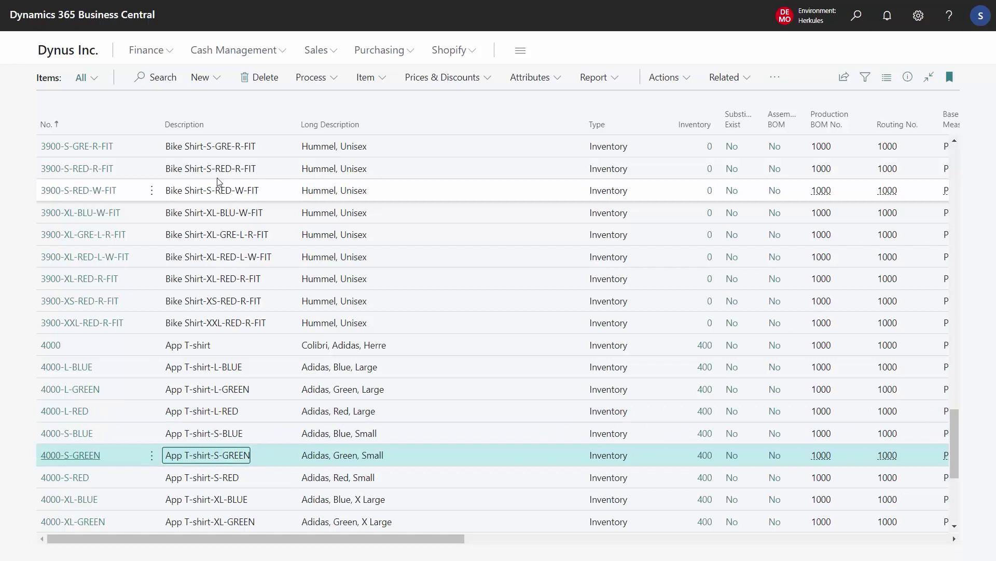
left_click(311, 77)
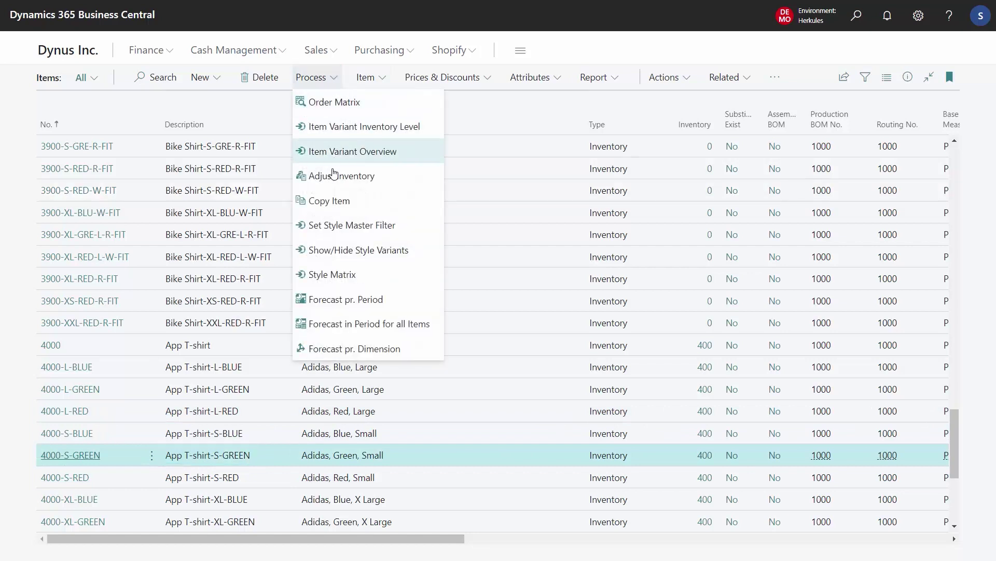
left_click(356, 252)
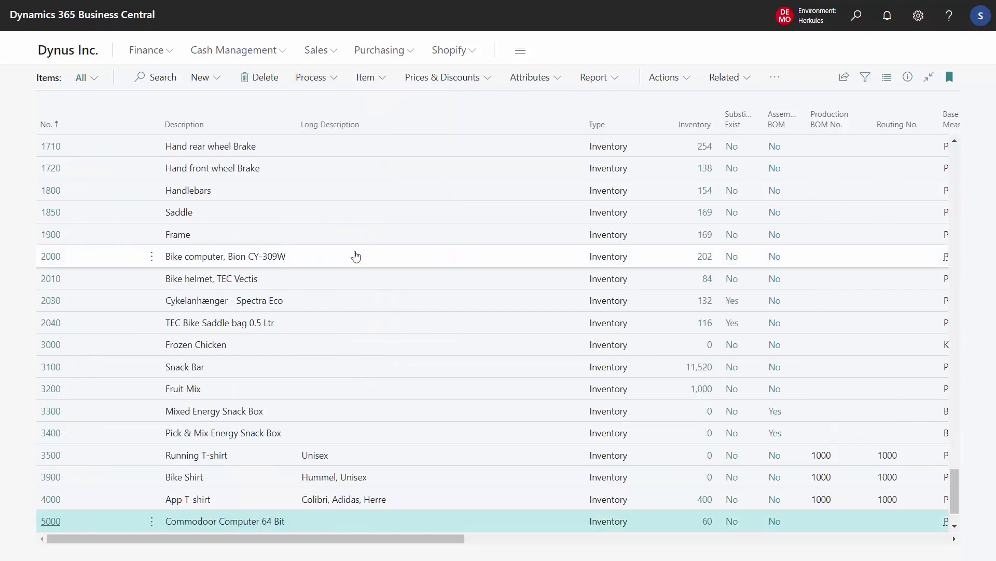
scroll(225, 458, "down", 2)
left_click(226, 459)
key("shift+Up")
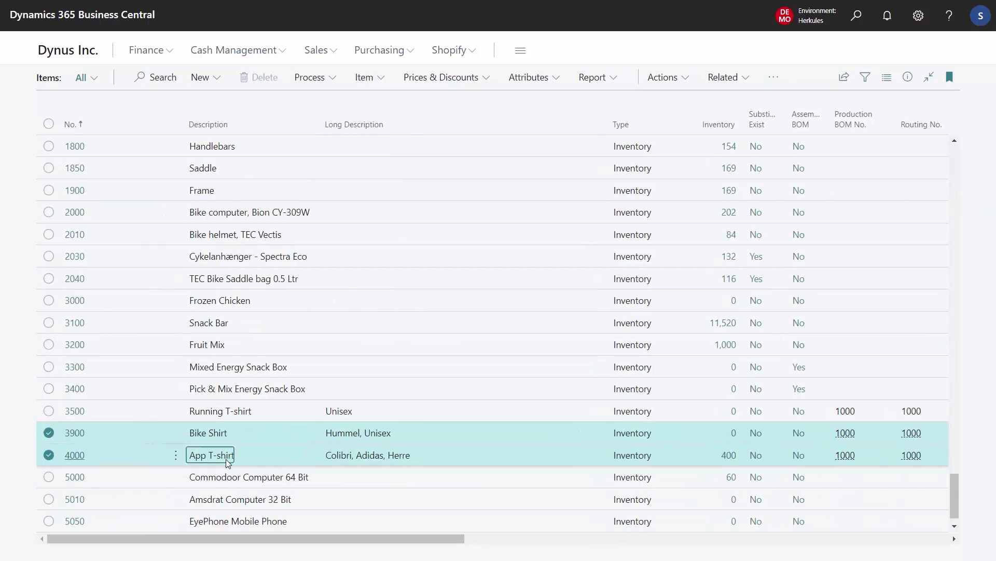
left_click(251, 409)
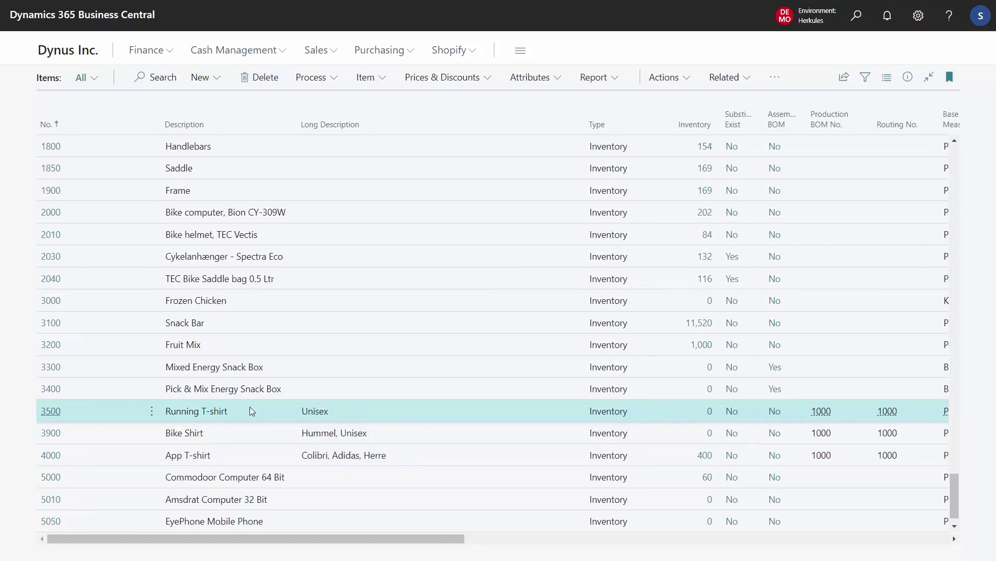
left_click(335, 82)
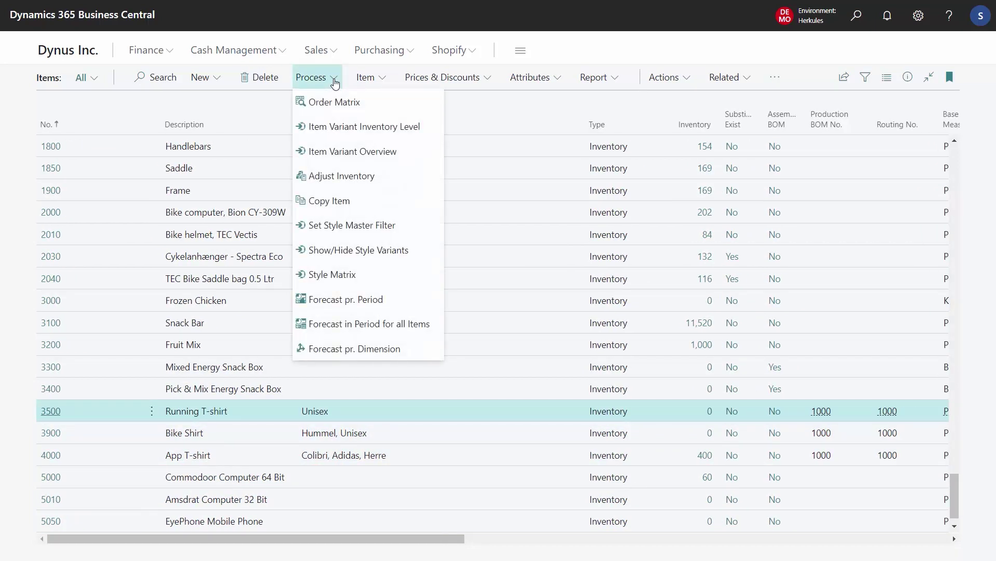
left_click(352, 229)
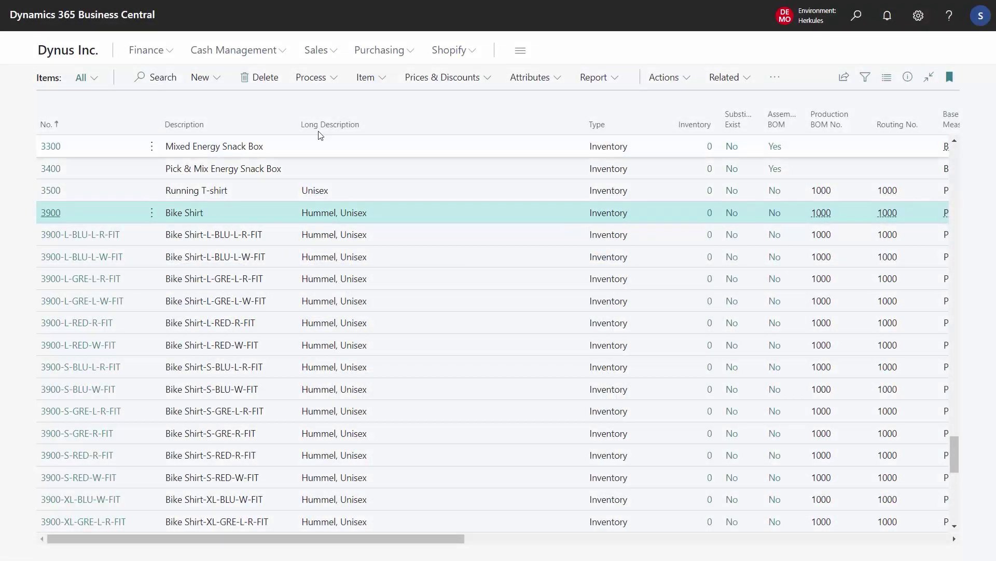
Copy item 3900 to new item 3800 'Football Shirt', including master data information and values
left_click(387, 80)
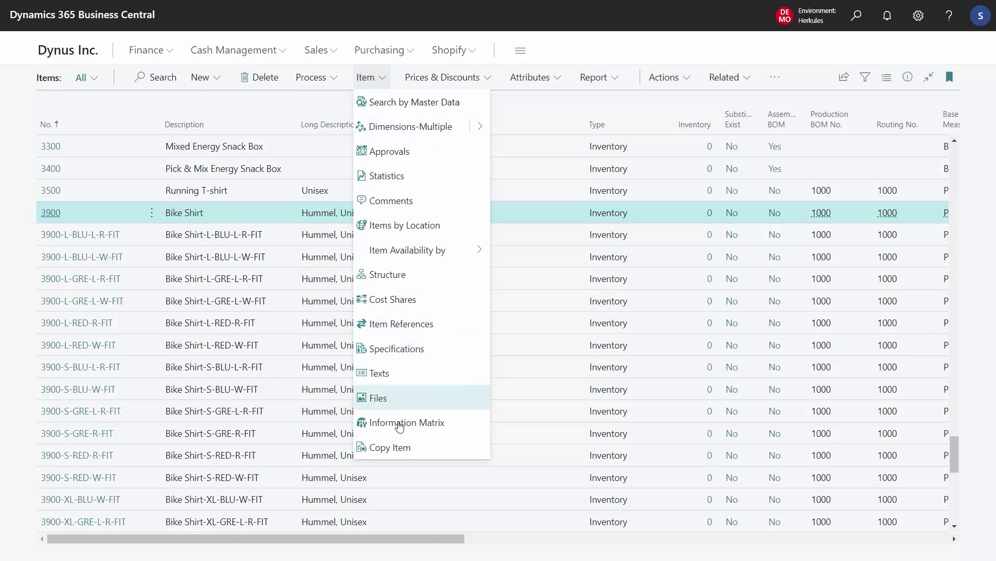
left_click(389, 448)
left_click(637, 134)
type("3800")
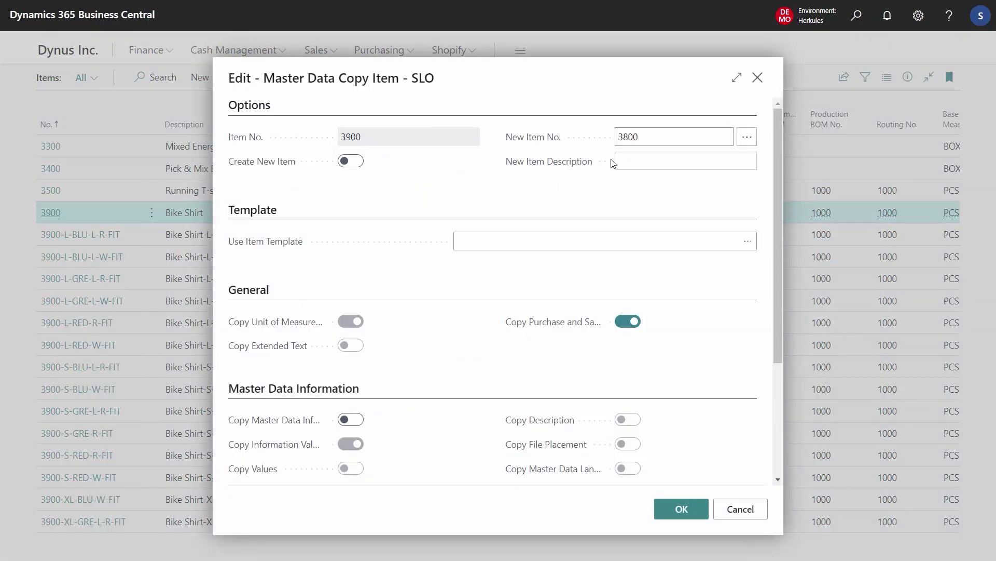
left_click(350, 161)
left_click(642, 162)
type("Football ")
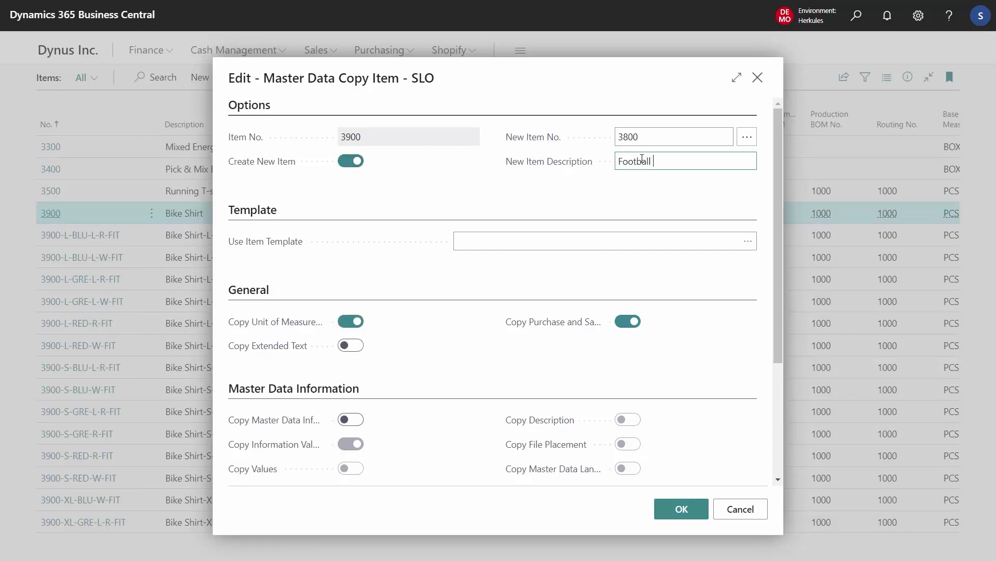
type("Shirt")
key("Tab")
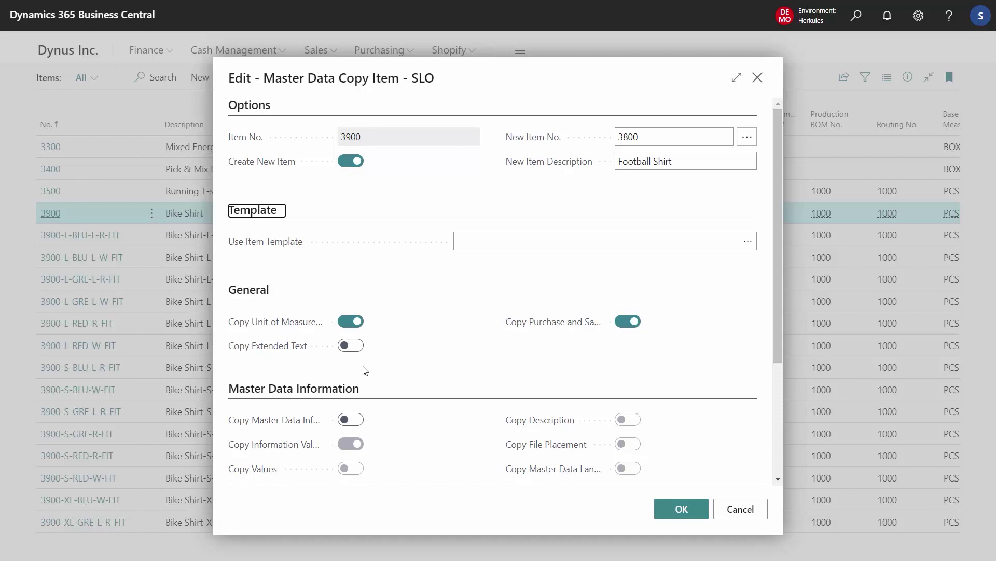
left_click(357, 418)
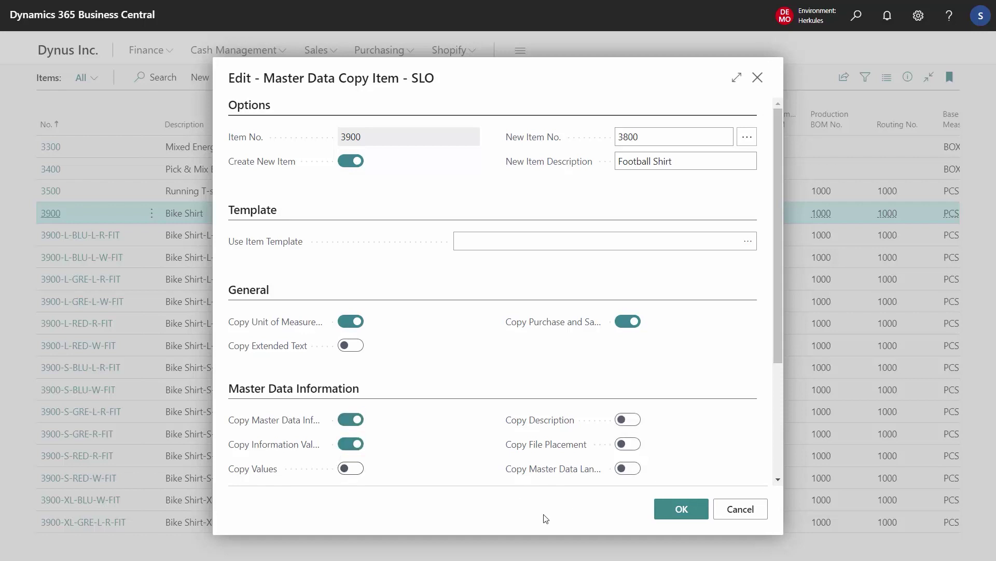
left_click(355, 469)
left_click(686, 508)
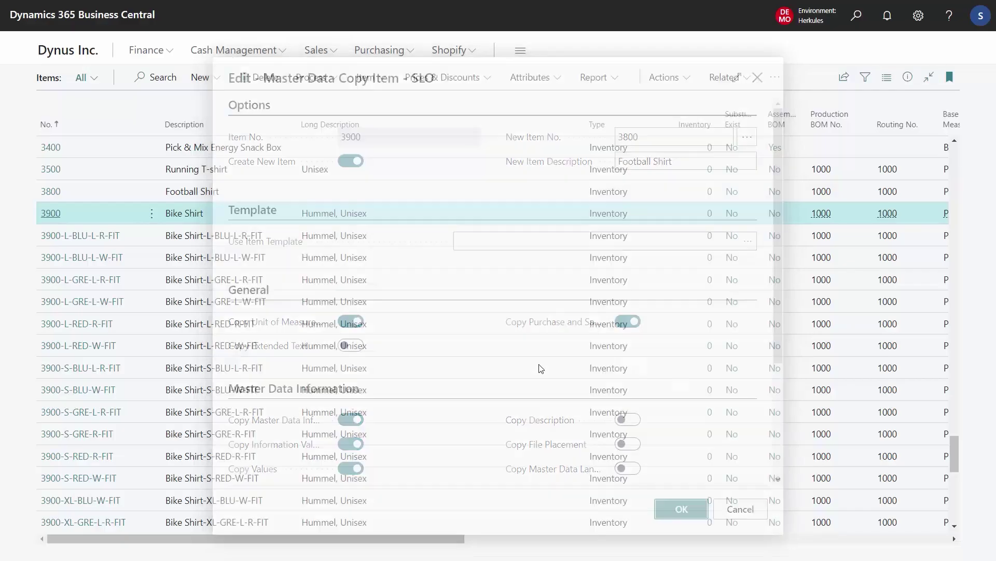
Replace brand HUMMEL with COMMODOOR in item 3800's specifications, then open its item card
left_click(369, 78)
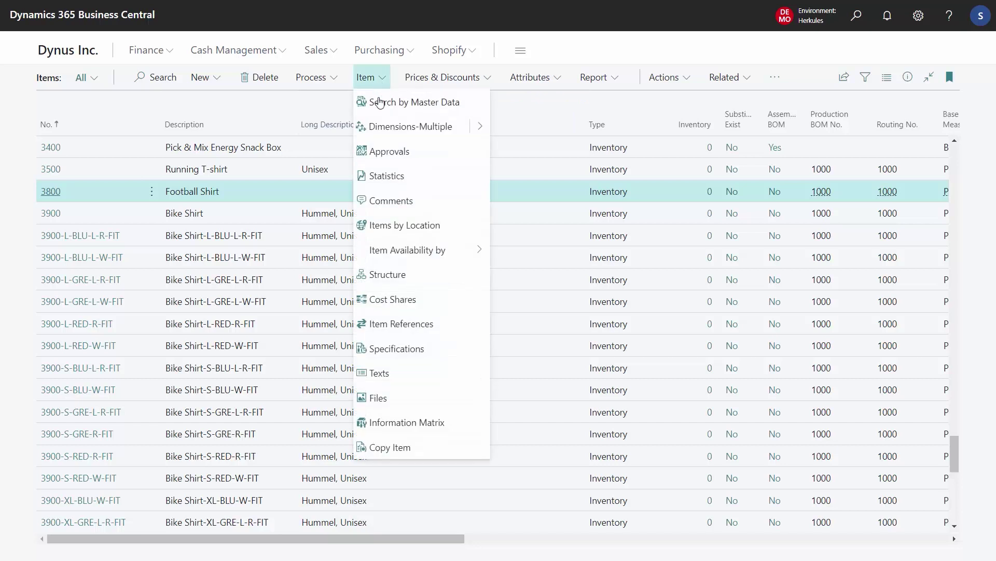
left_click(408, 354)
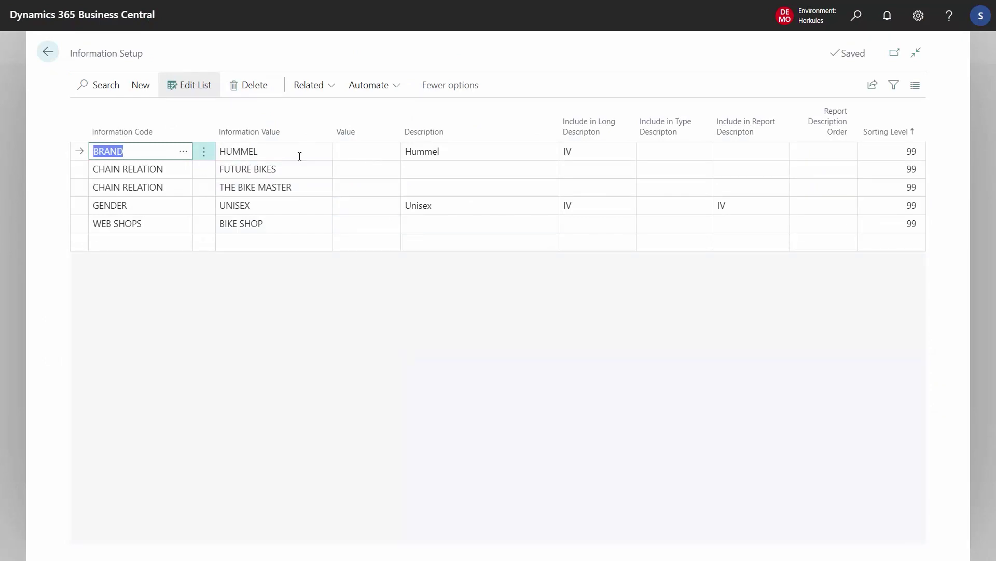
left_click(299, 155)
left_click(323, 151)
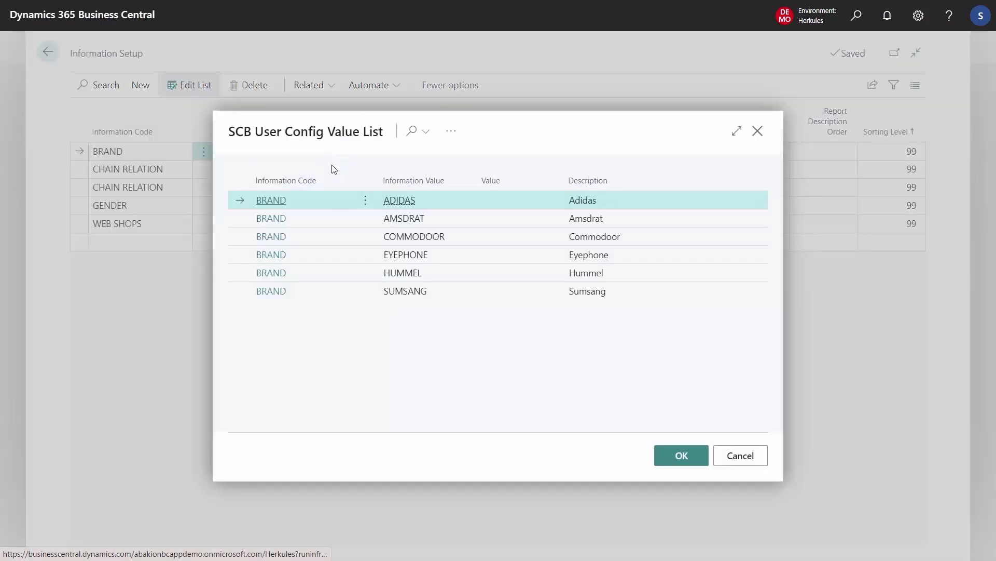
left_click(435, 236)
left_click(684, 456)
key("Escape")
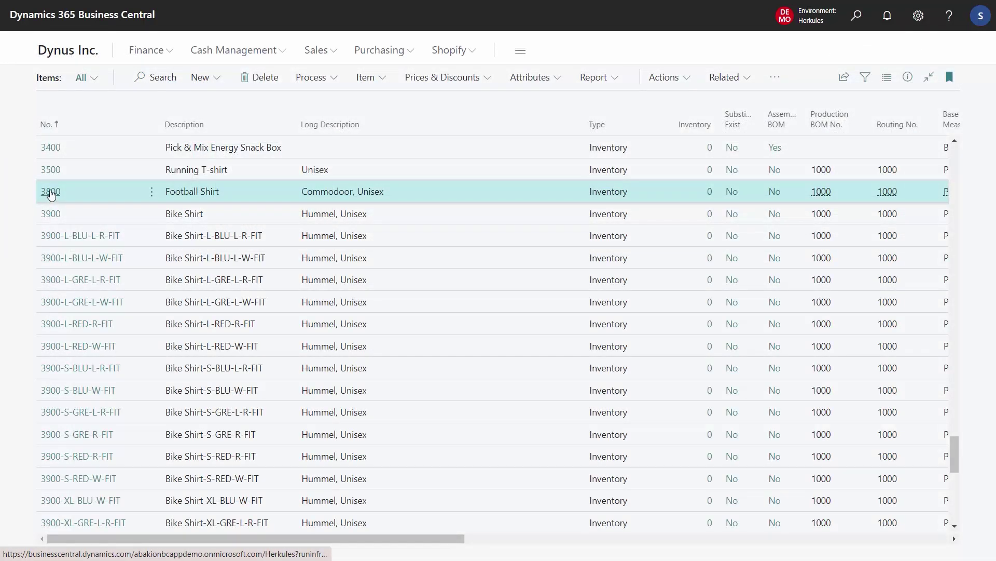
left_click(51, 193)
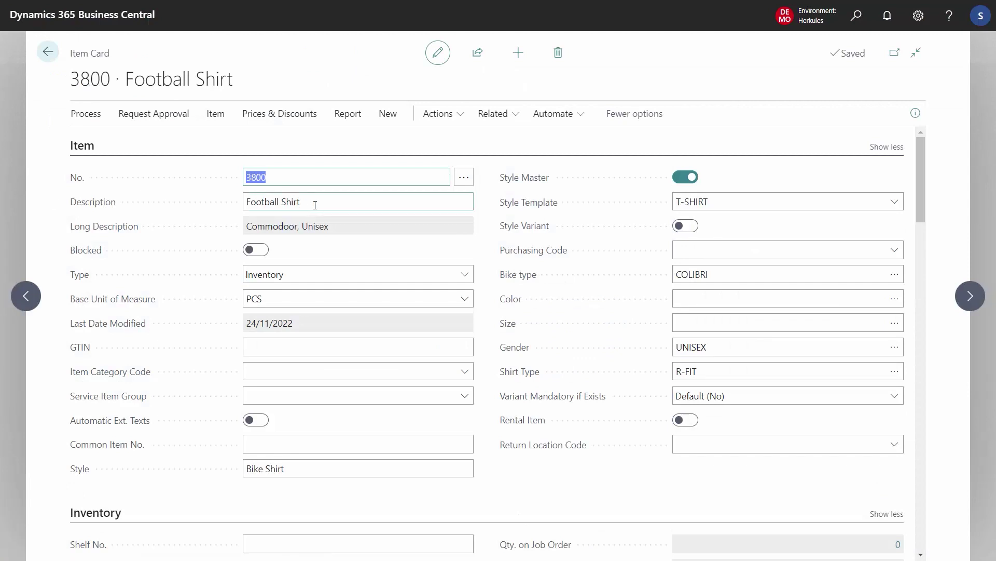
Replace the Style value Bike Shirt with the copied description 'Football Shirt' and save it
left_click(291, 469)
key("BackSpace")
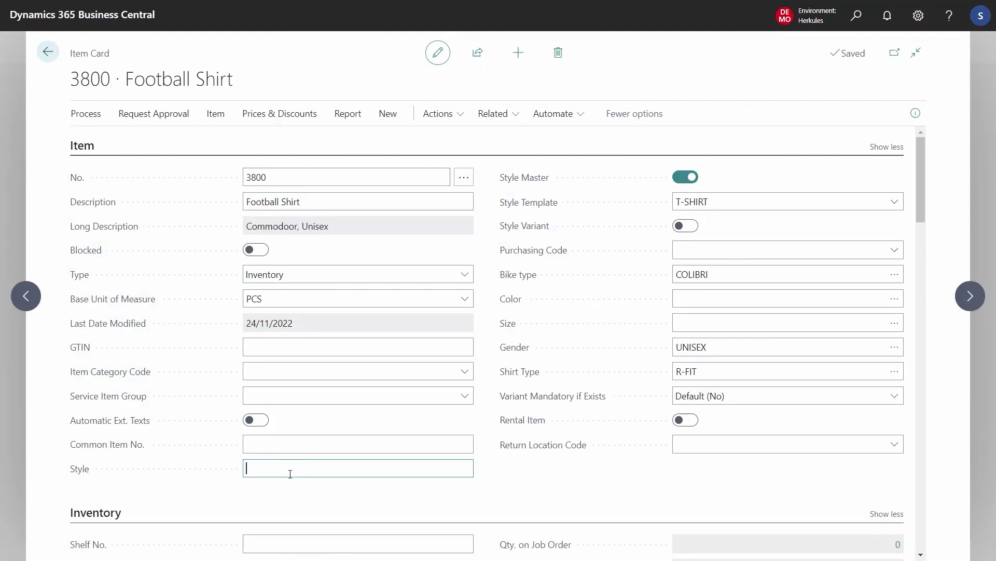
left_click(278, 204)
key("ctrl+c")
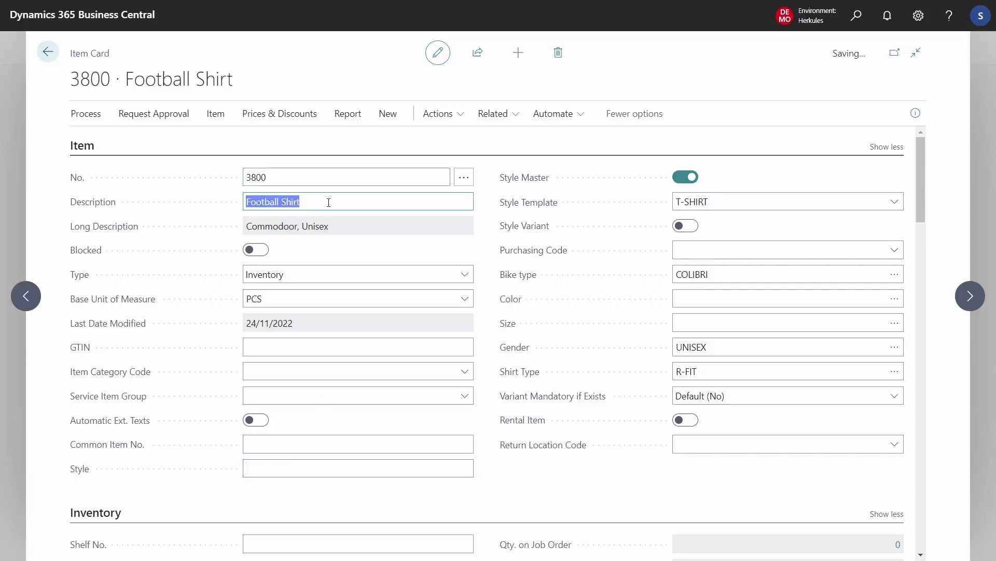
left_click(275, 469)
key("ctrl+v")
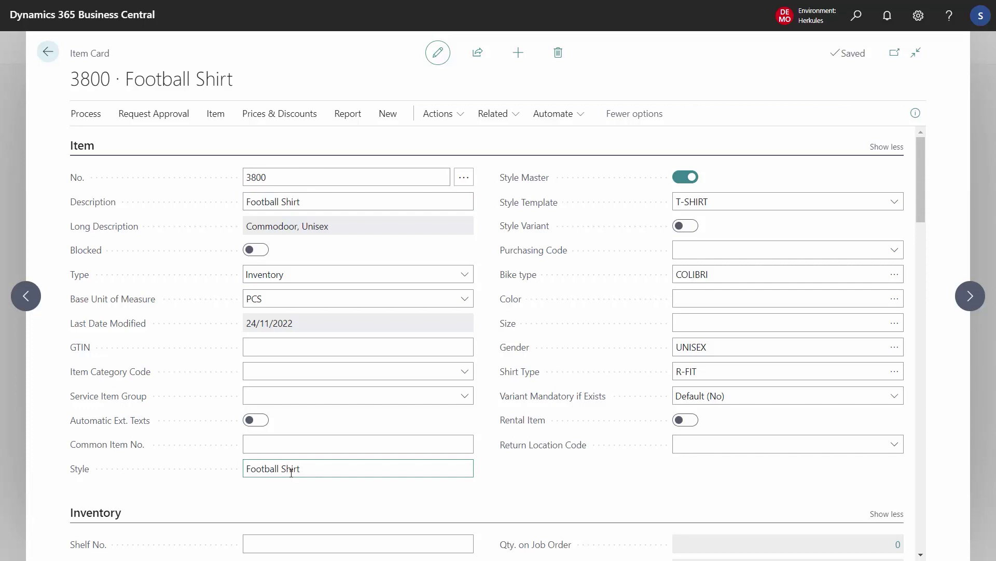
left_click(618, 259)
left_click(723, 200)
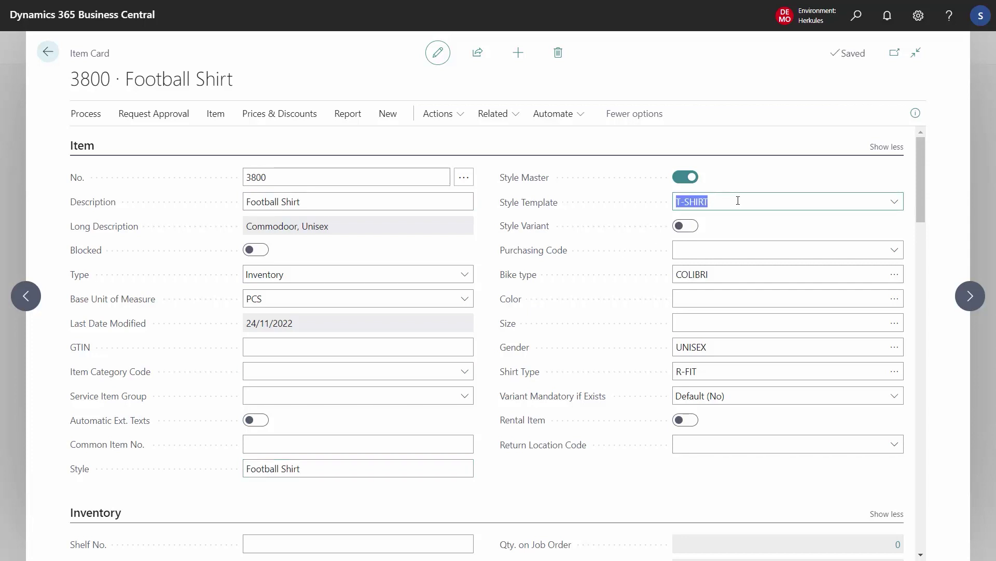
left_click(894, 201)
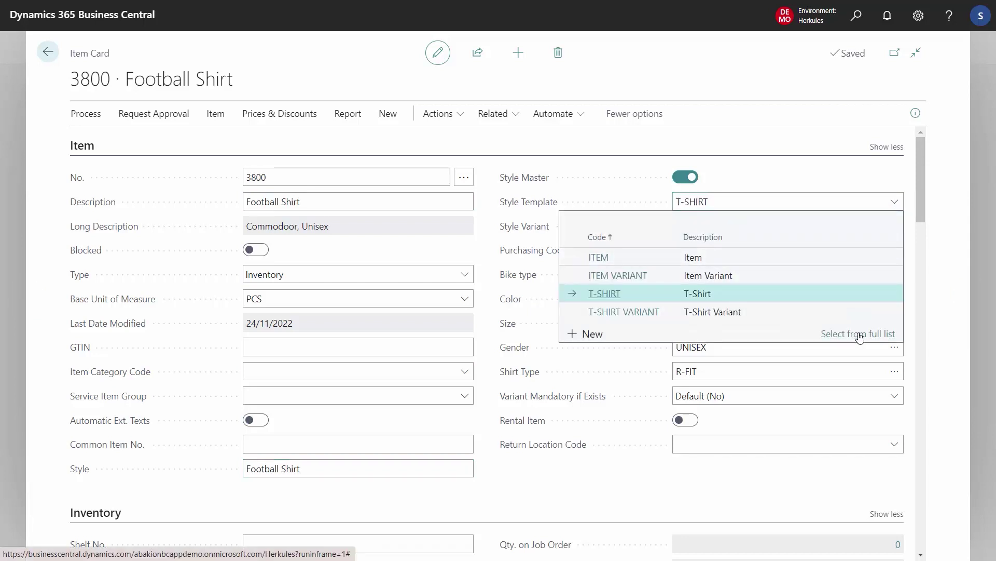
left_click(860, 334)
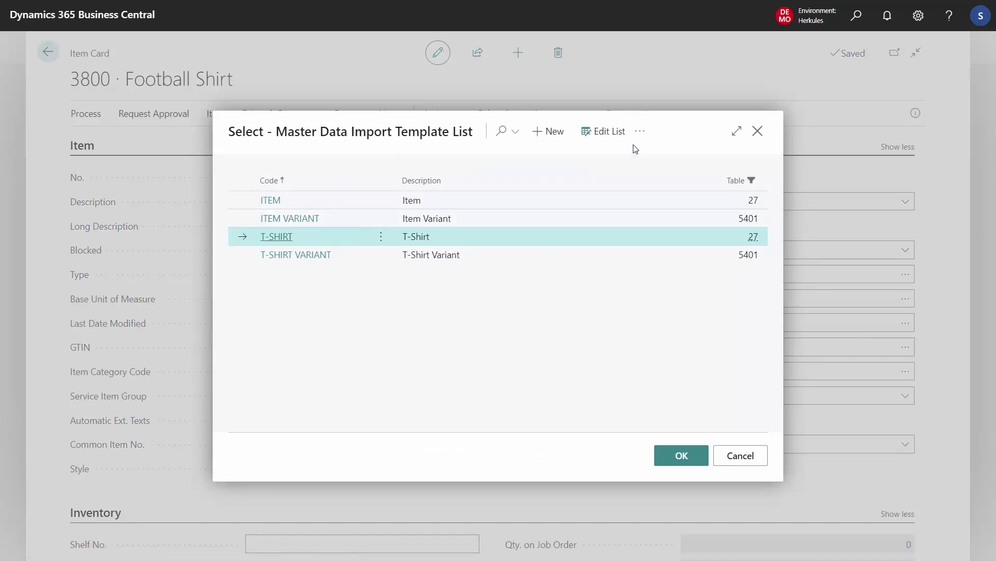
left_click(639, 138)
mouse_move(616, 180)
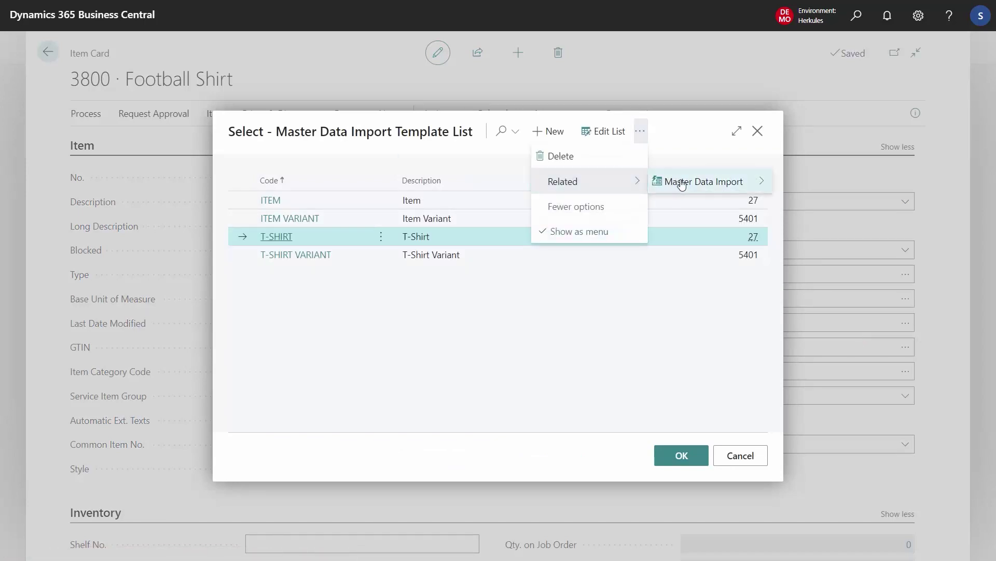
mouse_move(729, 185)
left_click(789, 181)
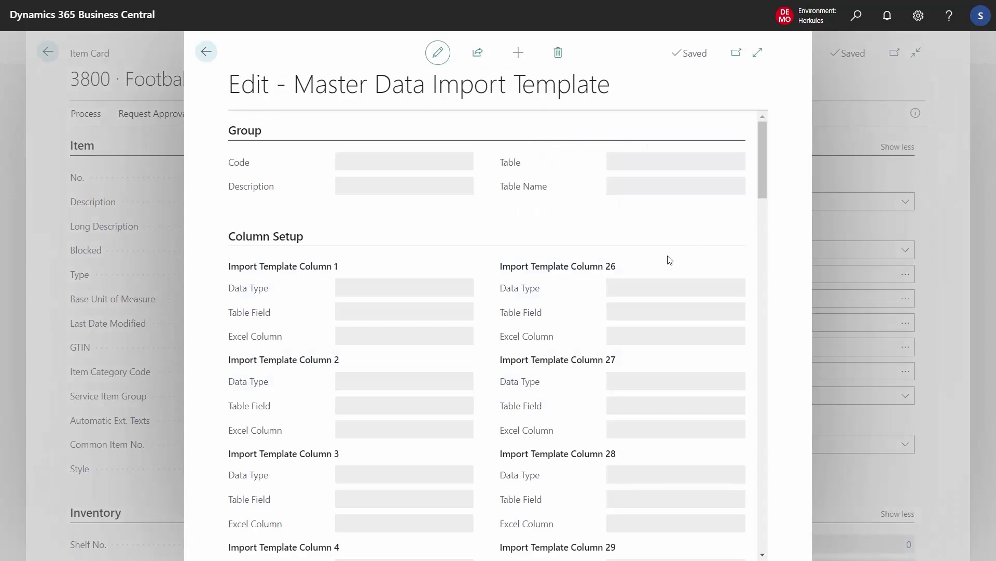
scroll(763, 166, "down", 3)
left_click(376, 398)
double_click(376, 398)
left_click(363, 540)
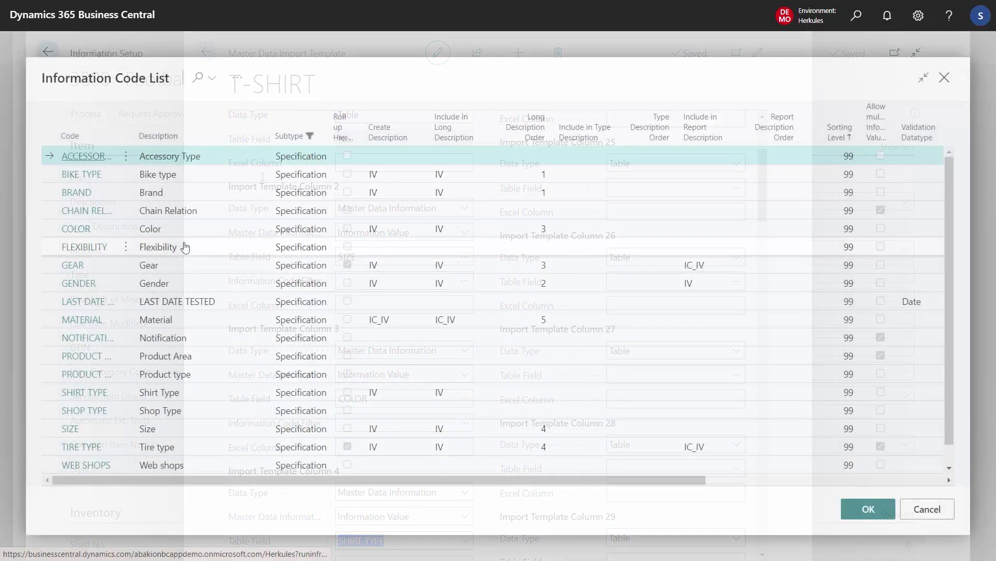
left_click(195, 229)
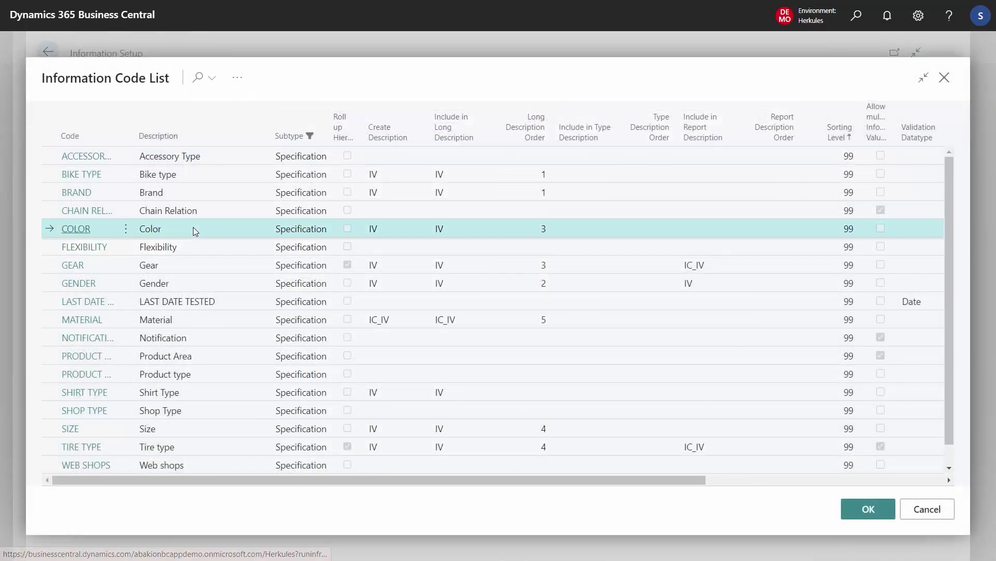
left_click(238, 83)
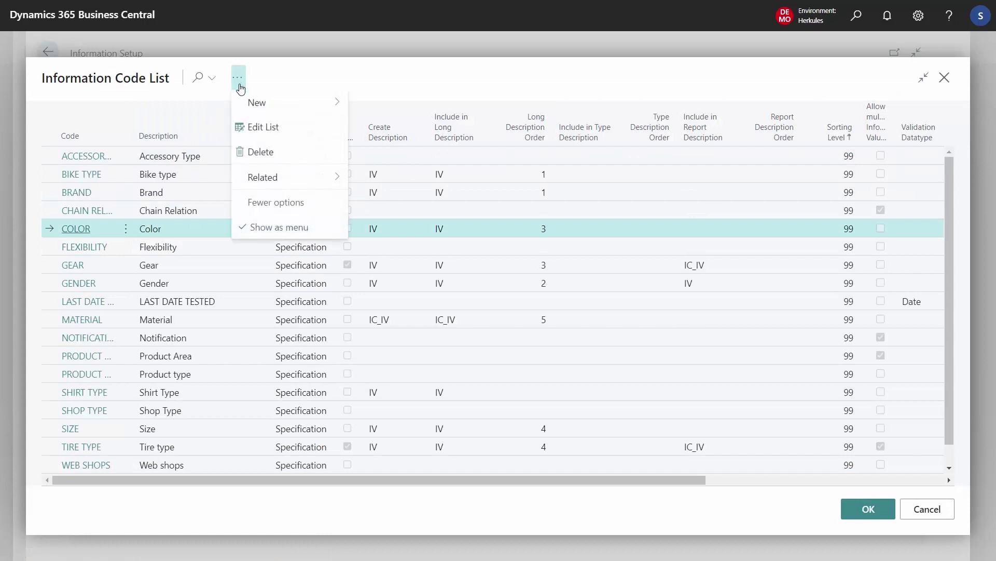
mouse_move(324, 177)
left_click(380, 179)
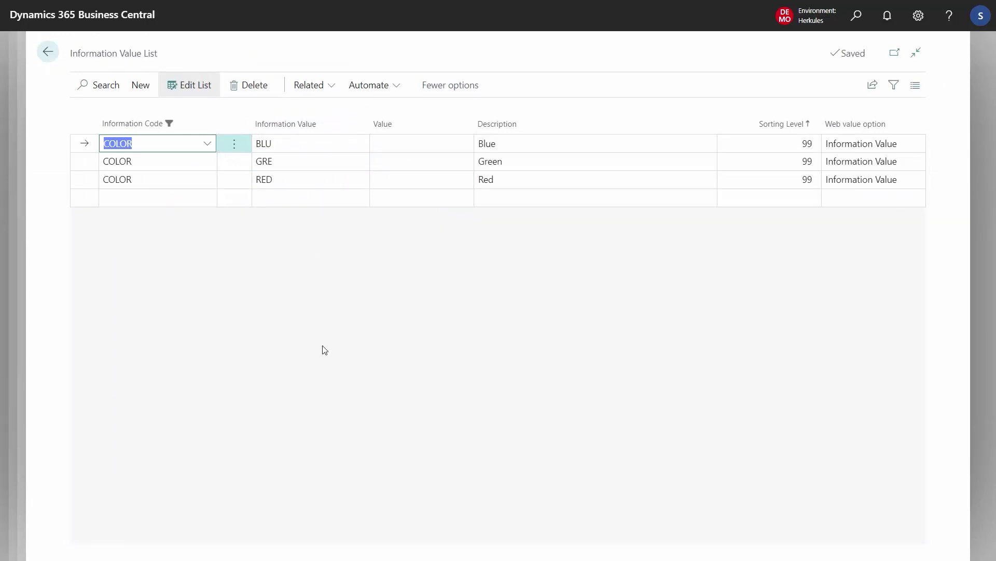
key("Escape")
left_click(713, 202)
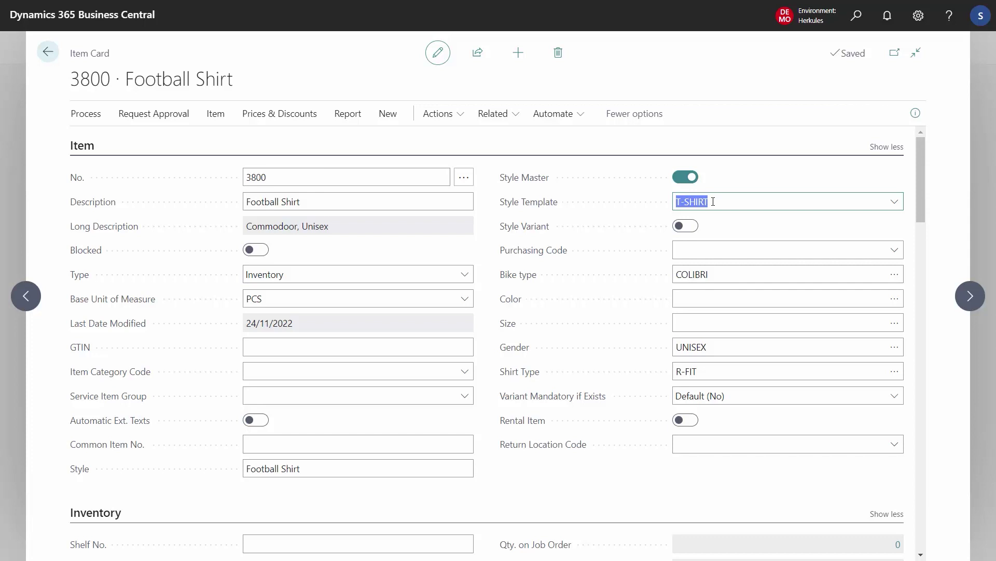
Clear the Bike type and Shirt Type (R-FIT) values on item 3800, keeping Gender UNISEX
left_click(634, 346)
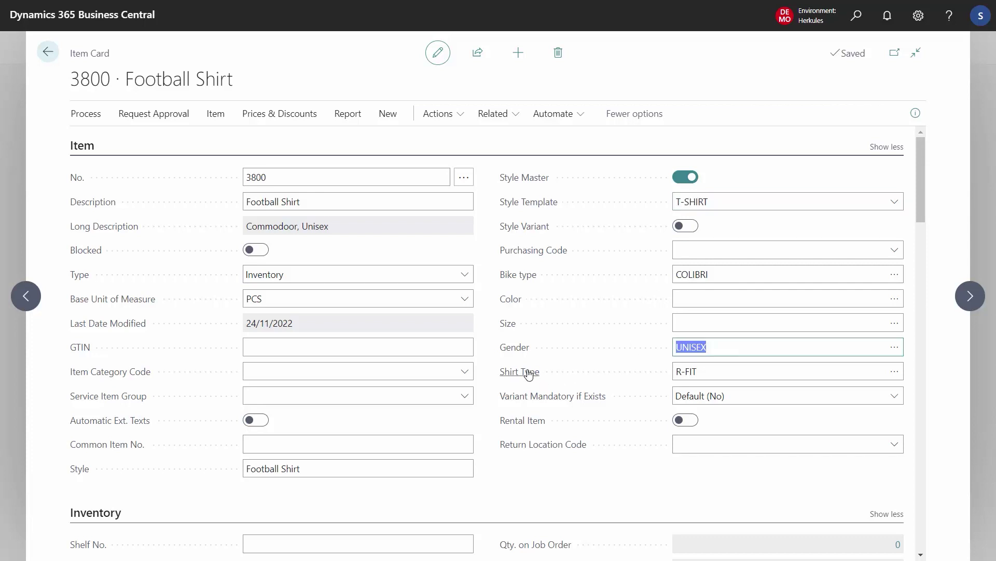
left_click(717, 371)
left_click(900, 369)
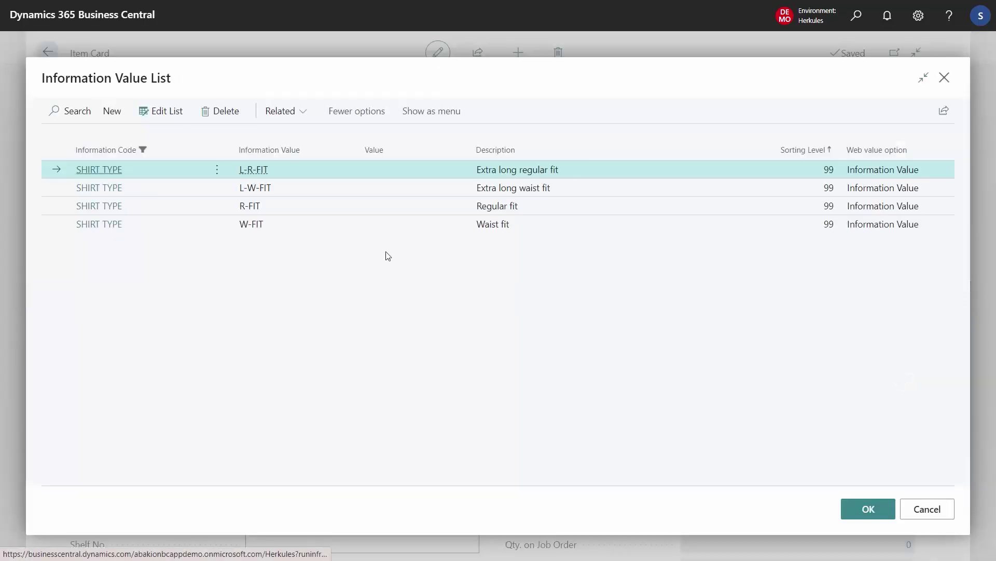
key("Escape")
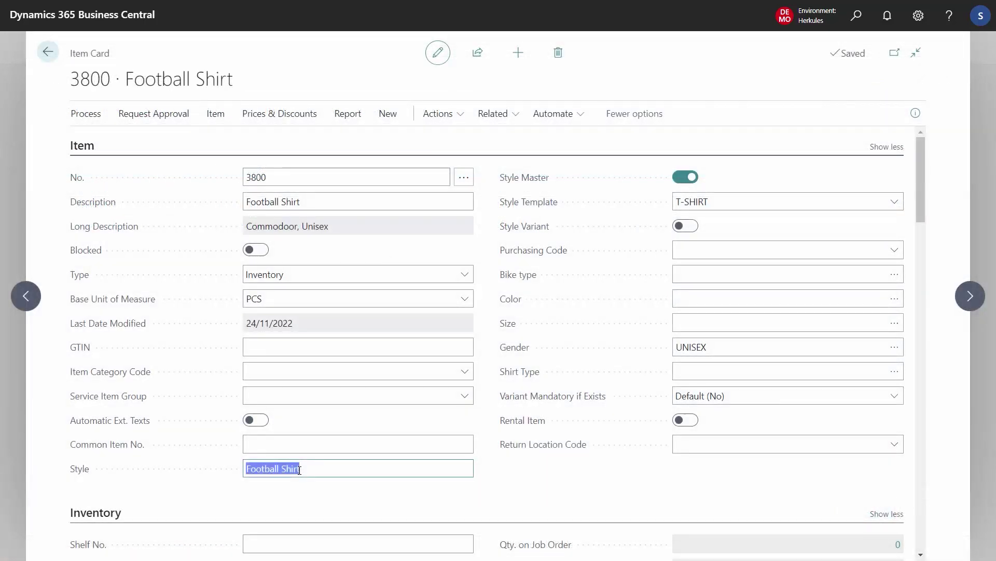
left_click(384, 114)
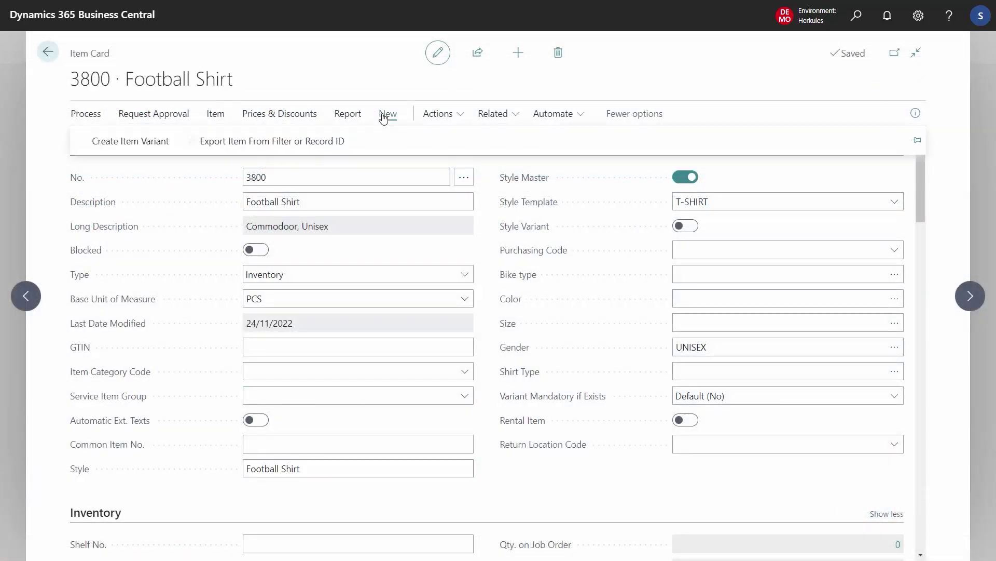
Start Create Item Variant for item 3800 with template T-SHIRT and suggest new records
left_click(130, 142)
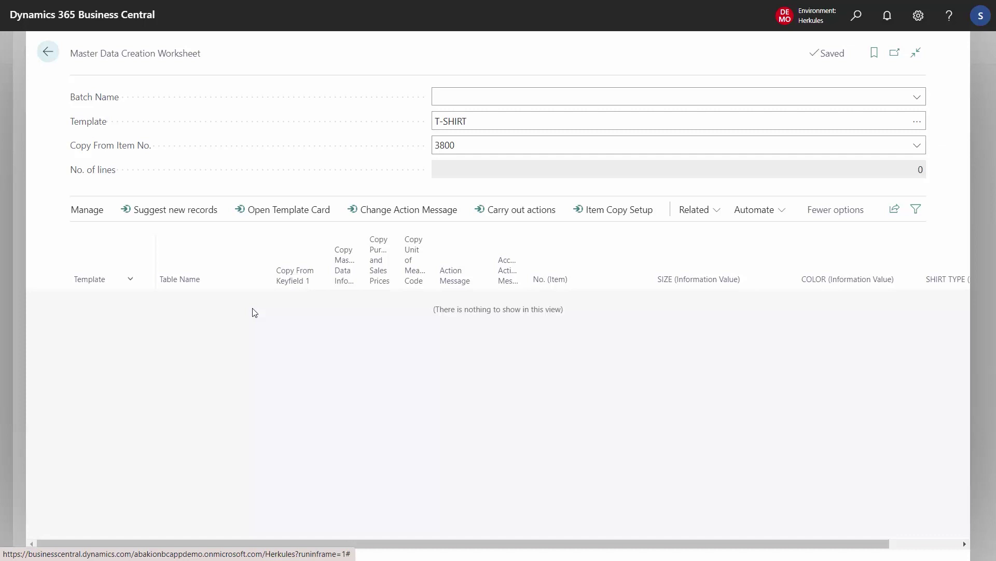
left_click(458, 142)
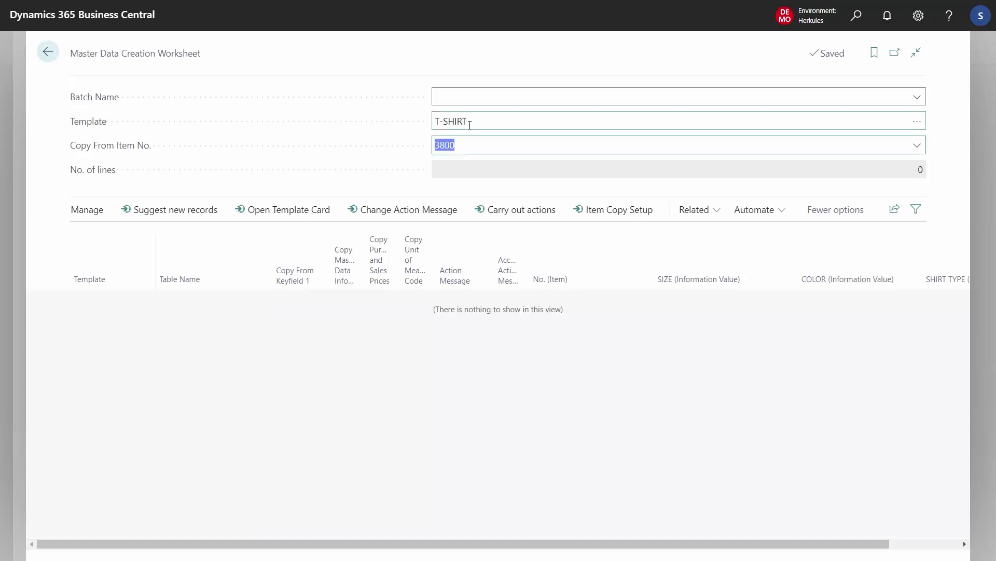
left_click(470, 123)
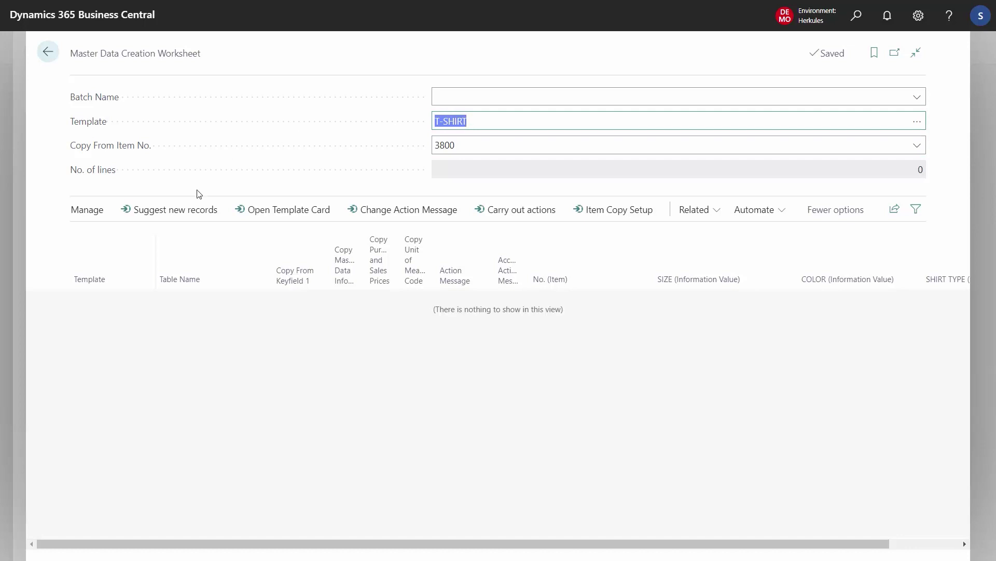
left_click(167, 218)
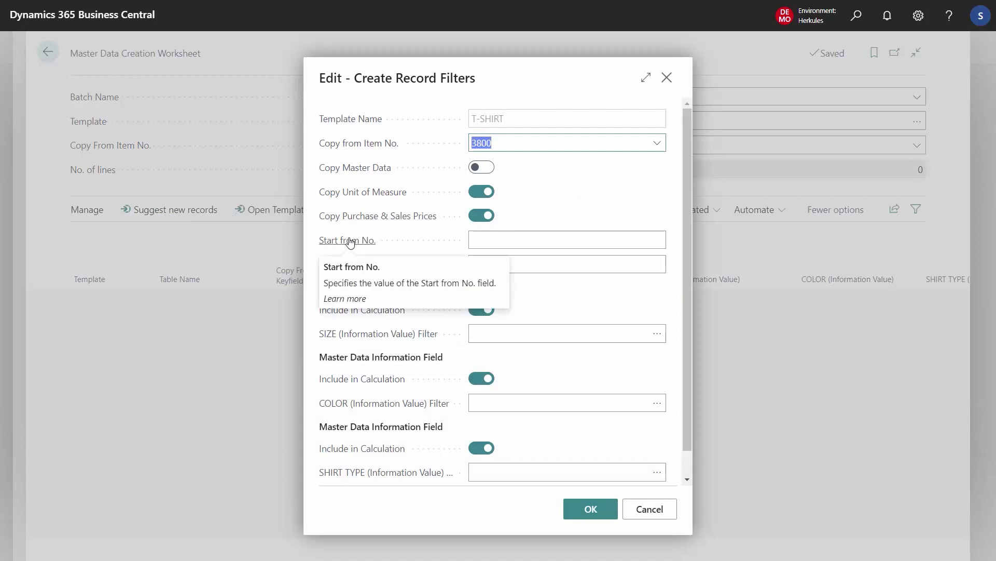
Keep the hyphen field delimiter and set the COLOR record filter to RED
left_click(484, 263)
left_click(487, 264)
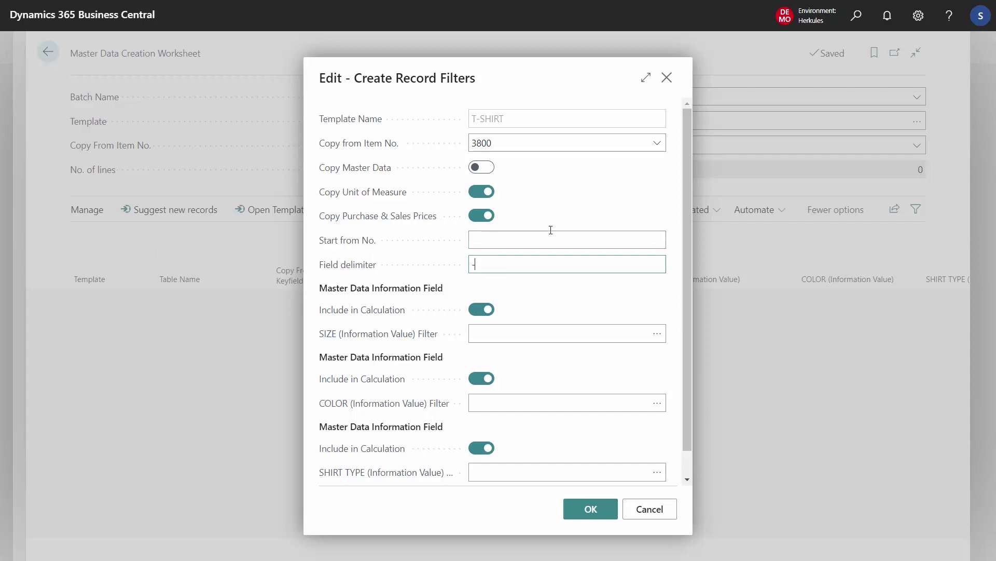
scroll(684, 259, "down", 1)
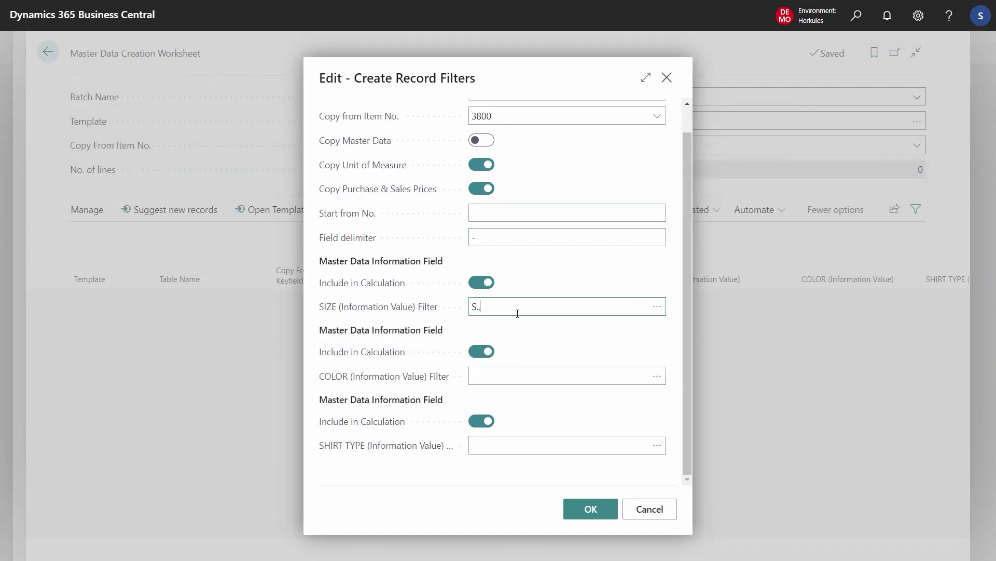
left_click(487, 375)
left_click(657, 375)
left_click(373, 208)
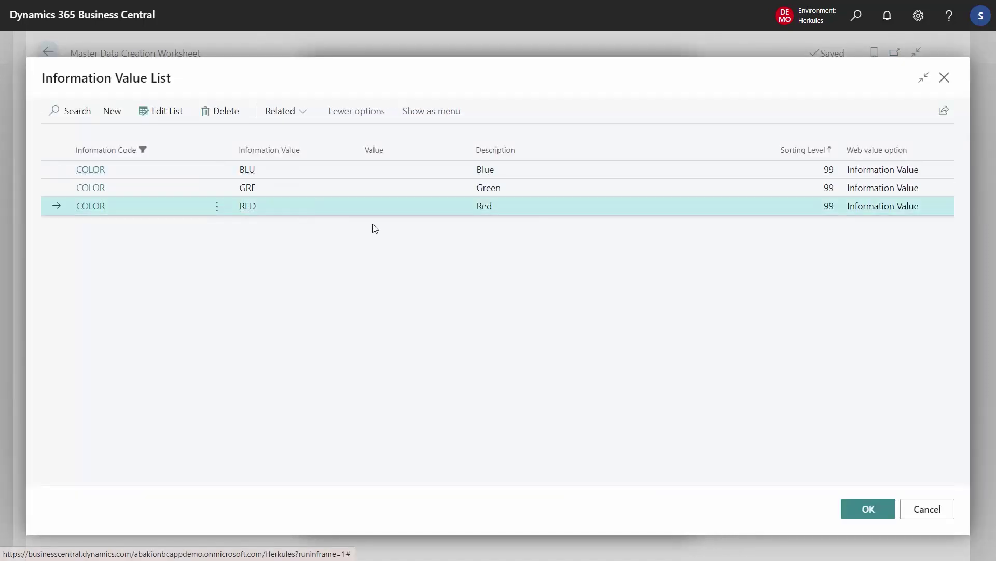
left_click(867, 508)
Confirm the red shirt filters and insert the 16 suggested lines
left_click(537, 447)
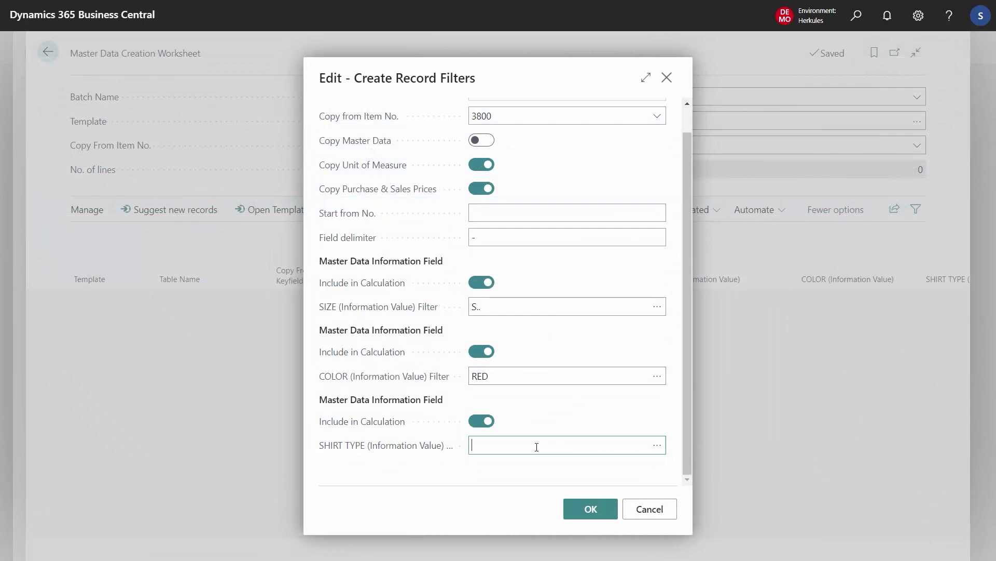
left_click(591, 509)
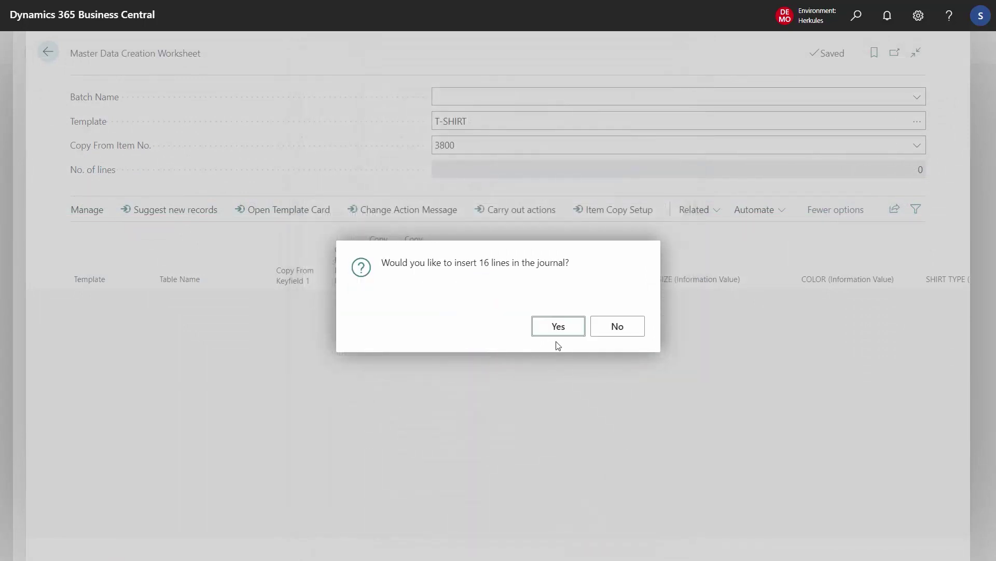
left_click(556, 324)
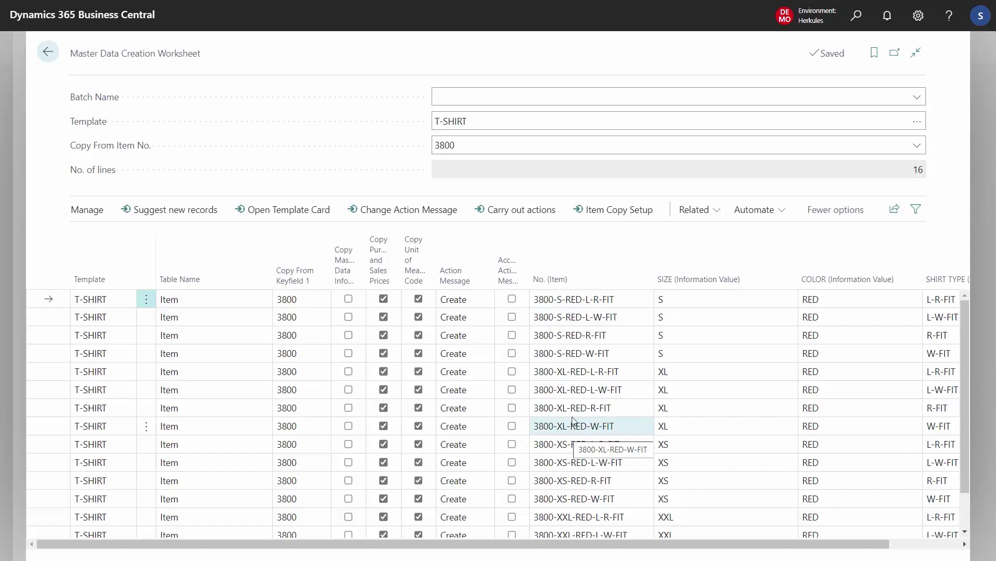
Suggest more records with COLOR filter <>Red and SIZE filter L
left_click(175, 209)
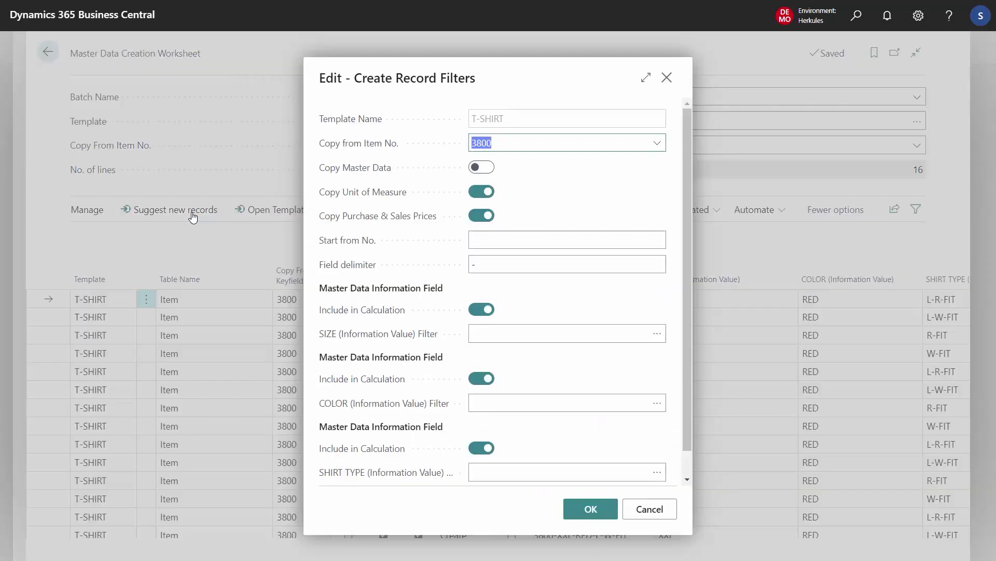
left_click(495, 401)
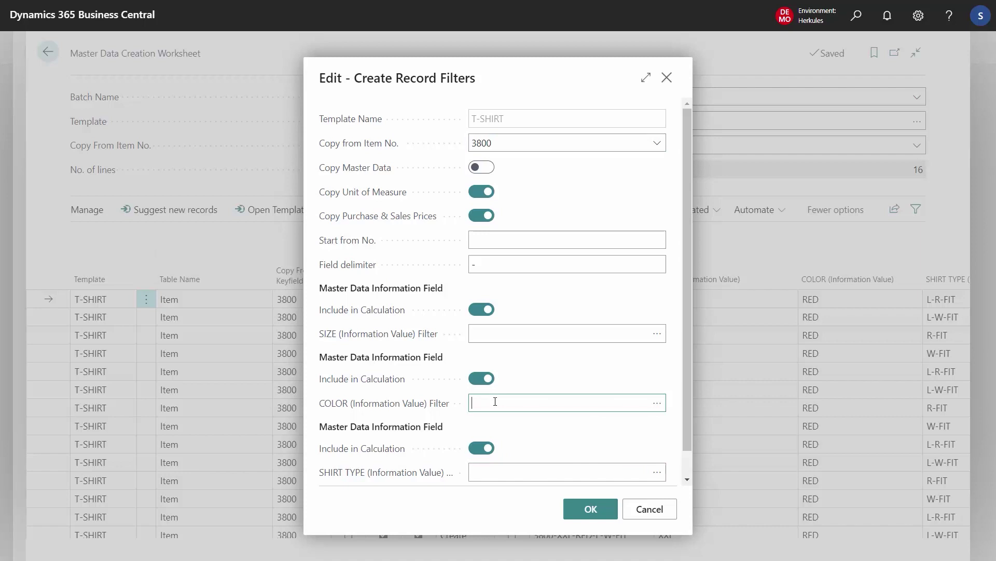
type("<>Red")
key("Tab")
left_click(658, 334)
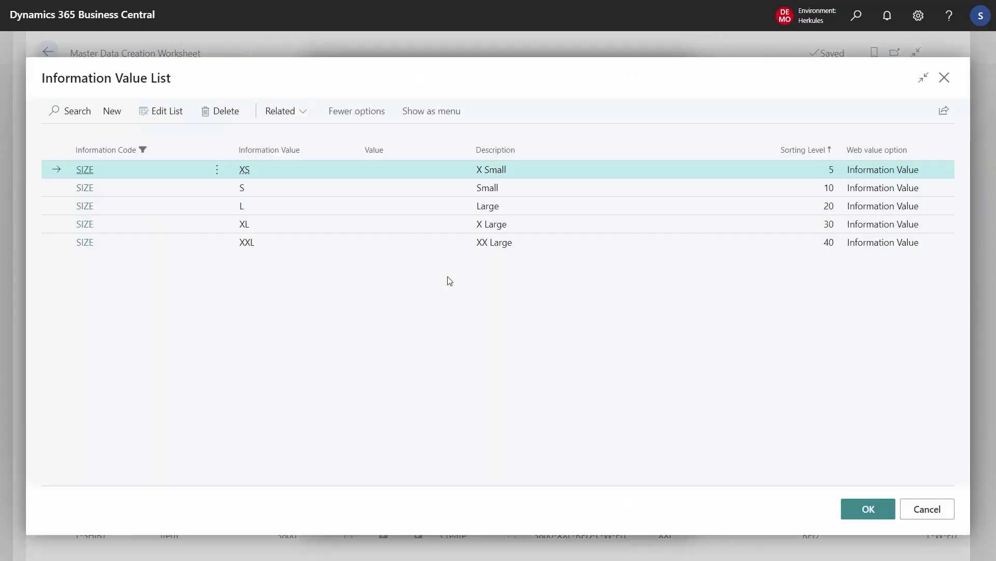
left_click(285, 209)
left_click(868, 507)
Add SHIRT TYPE filter R-FIT and insert the 2 suggested lines
left_click(638, 472)
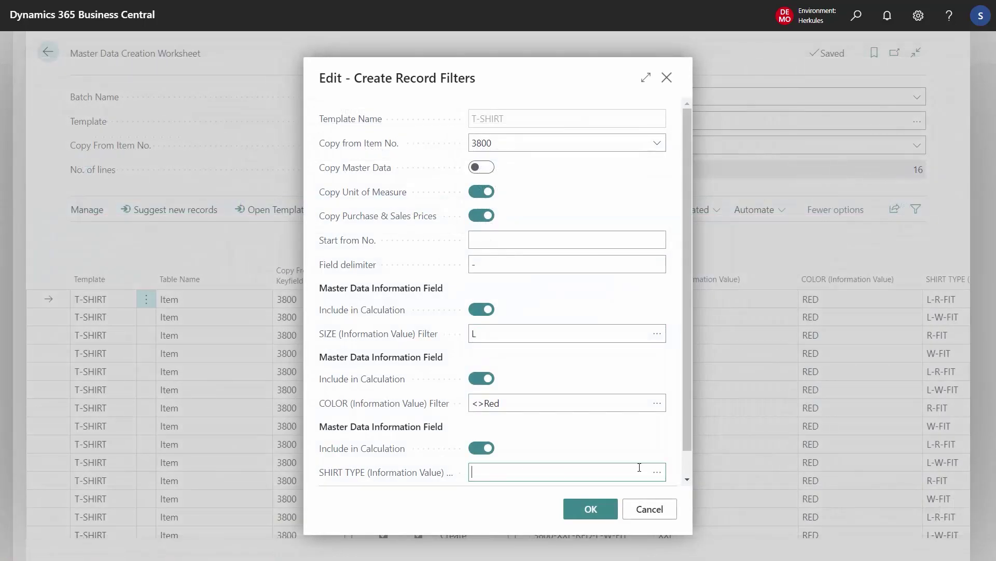
left_click(657, 472)
left_click(513, 206)
left_click(864, 510)
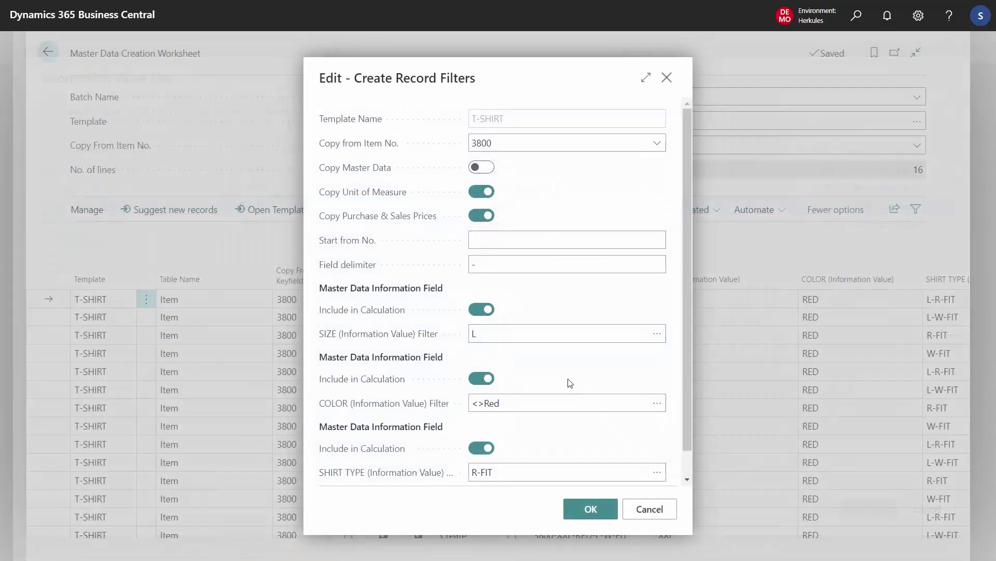
left_click(588, 510)
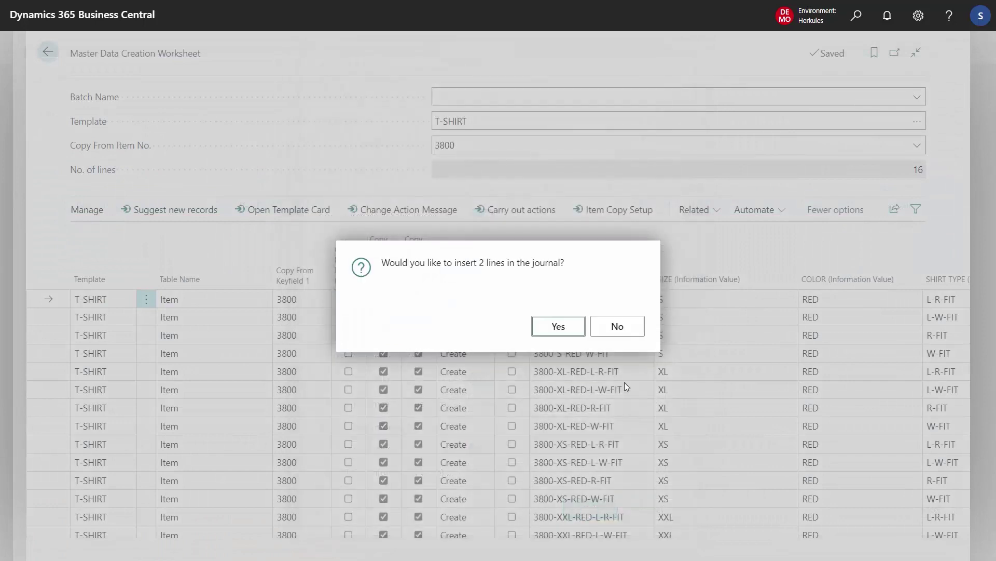
left_click(560, 326)
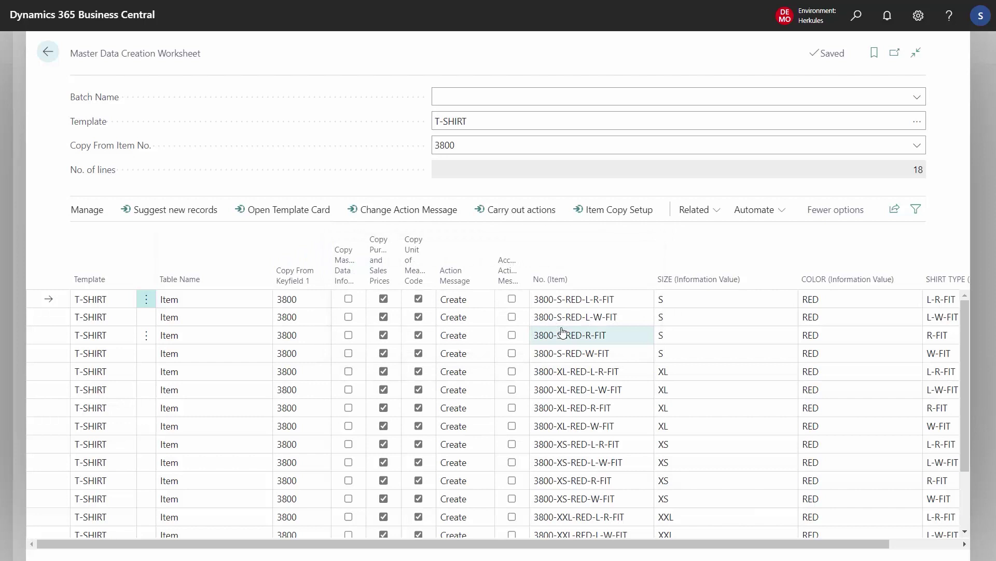
Tick Acc. Action Message on 3800-S-RED-R-FIT, S-RED-W-FIT, XL-RED-L-W-FIT and XL-RED-W-FIT
left_click(518, 335)
left_click(511, 335)
left_click(512, 353)
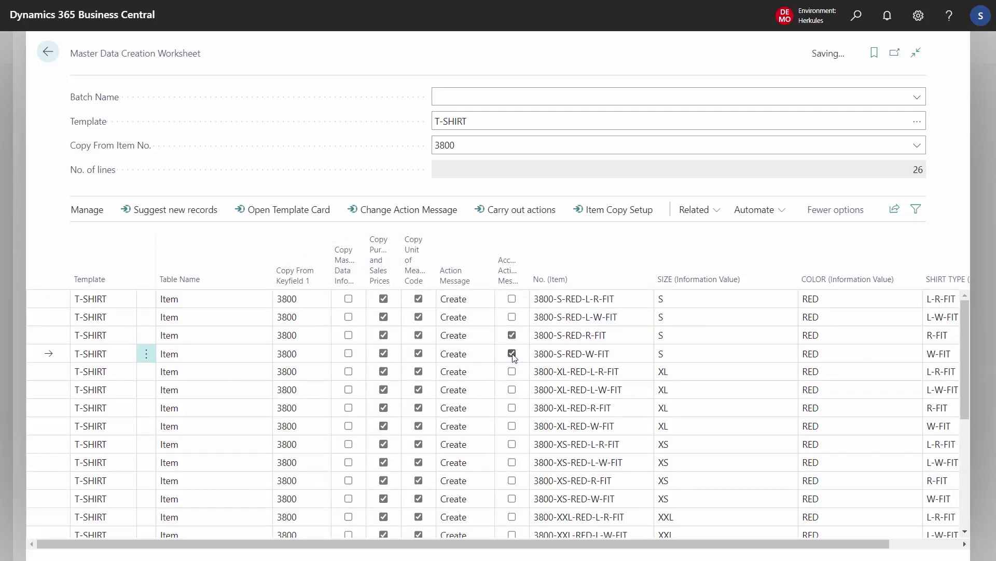
left_click(512, 390)
left_click(511, 426)
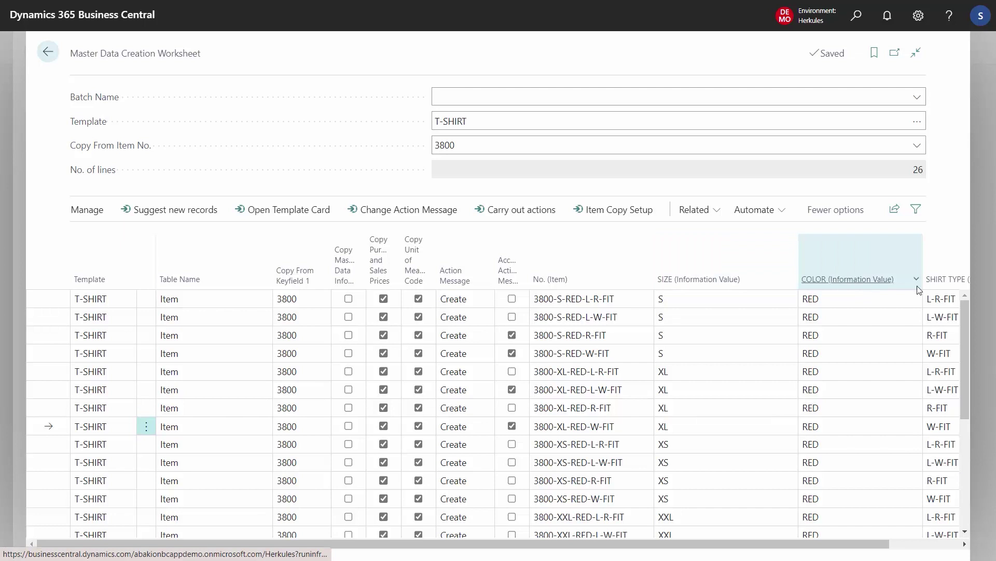
Bring up the Change Action Message choice for all worksheet lines
left_click_drag(488, 544, 599, 535)
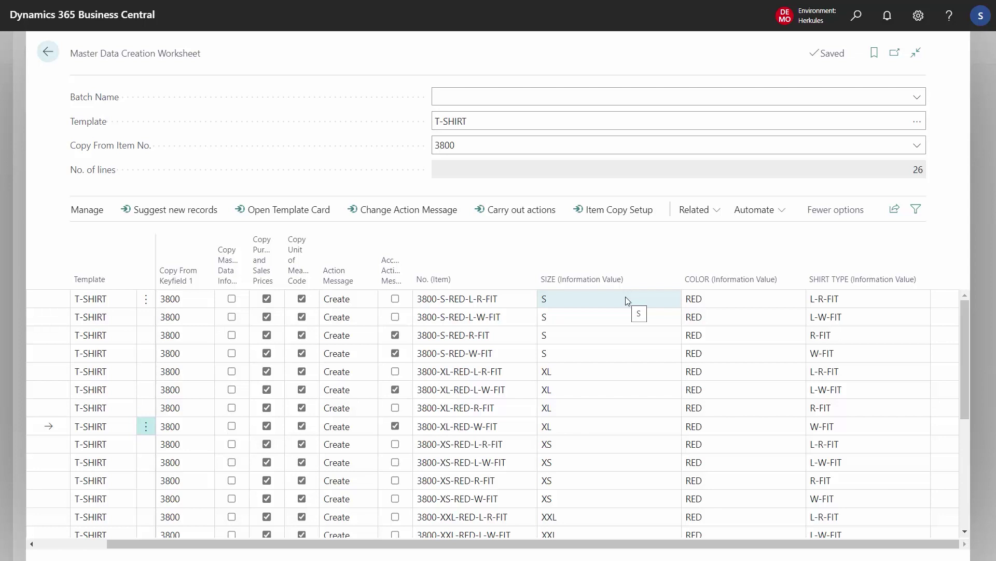
left_click(492, 122)
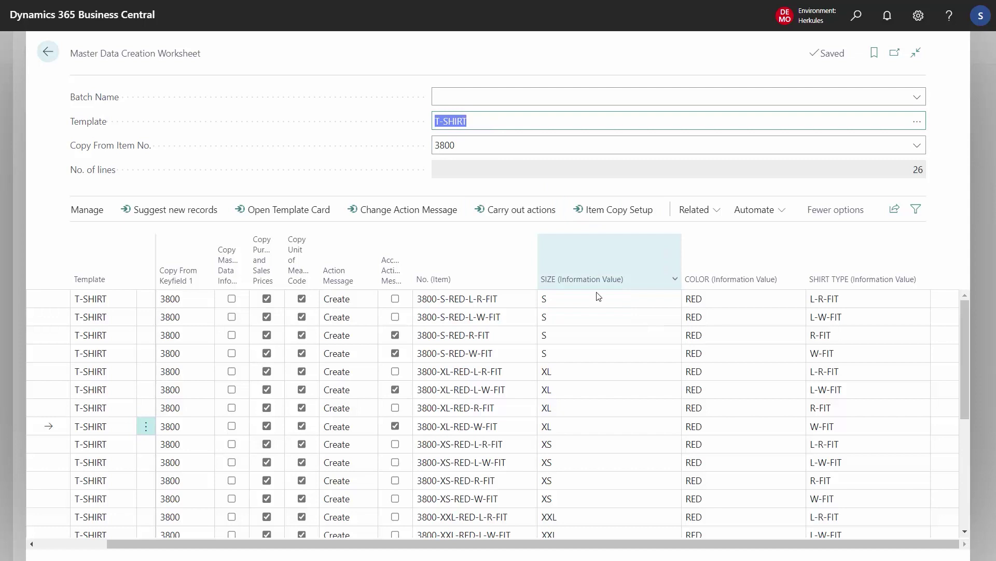
left_click(402, 220)
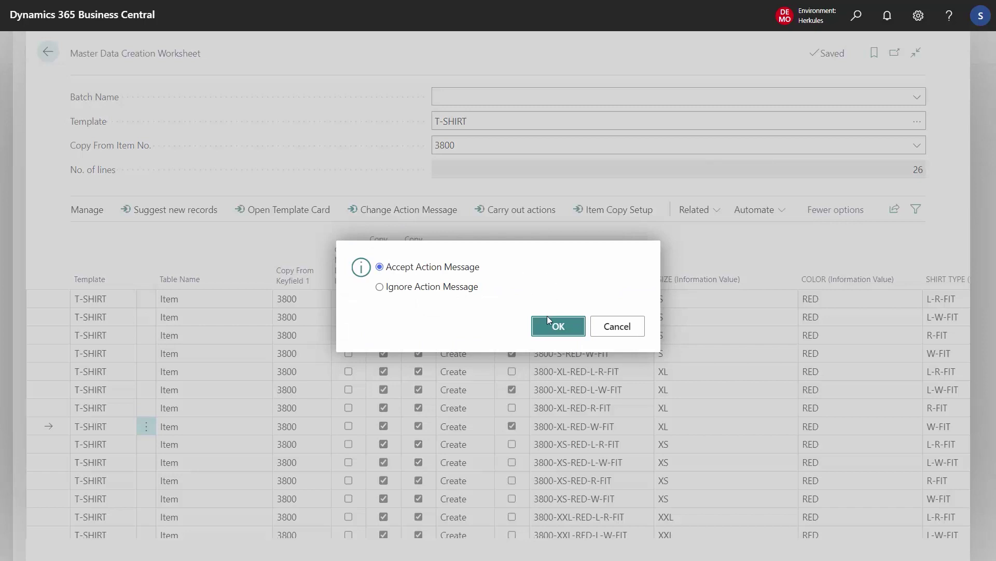
Accept action messages on all 26 lines and carry out the worksheet actions
left_click(558, 327)
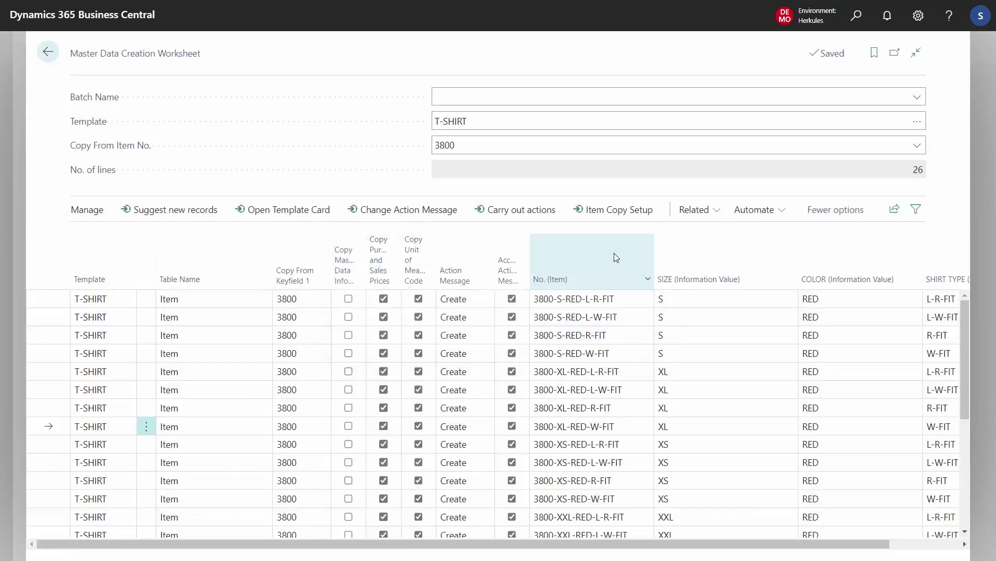
left_click(532, 213)
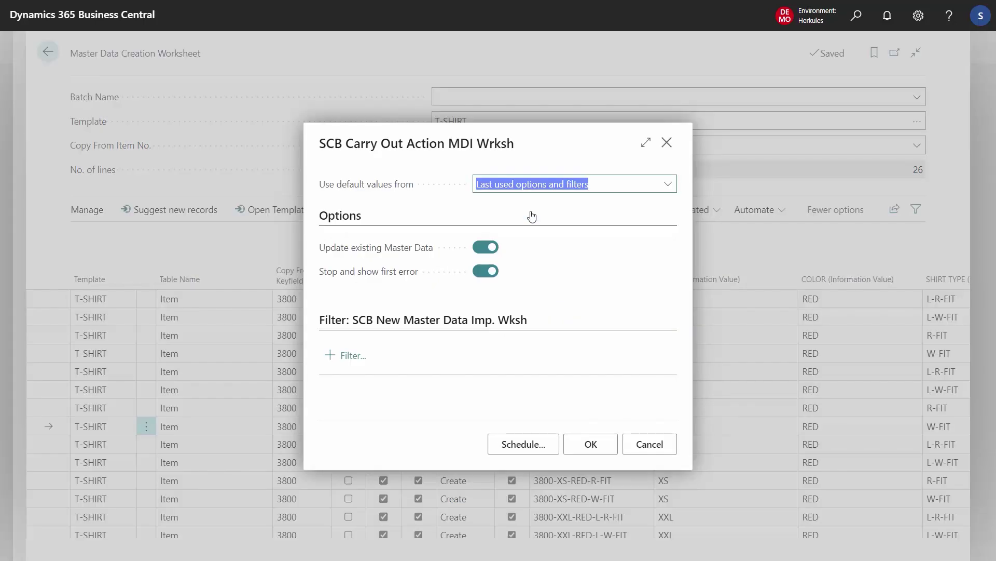
left_click(600, 445)
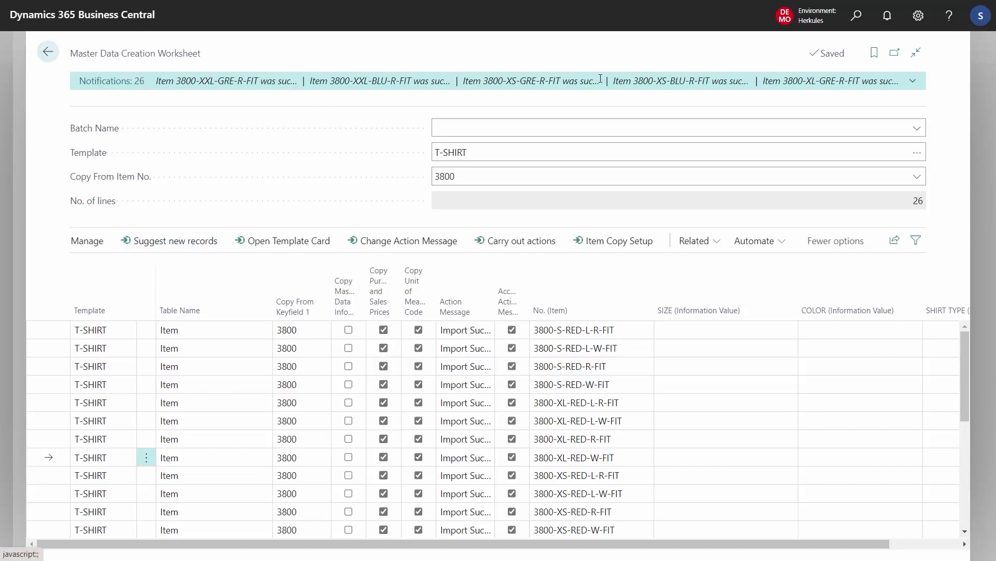
Select and delete all processed worksheet lines, then go back to the Items list
left_click(146, 367)
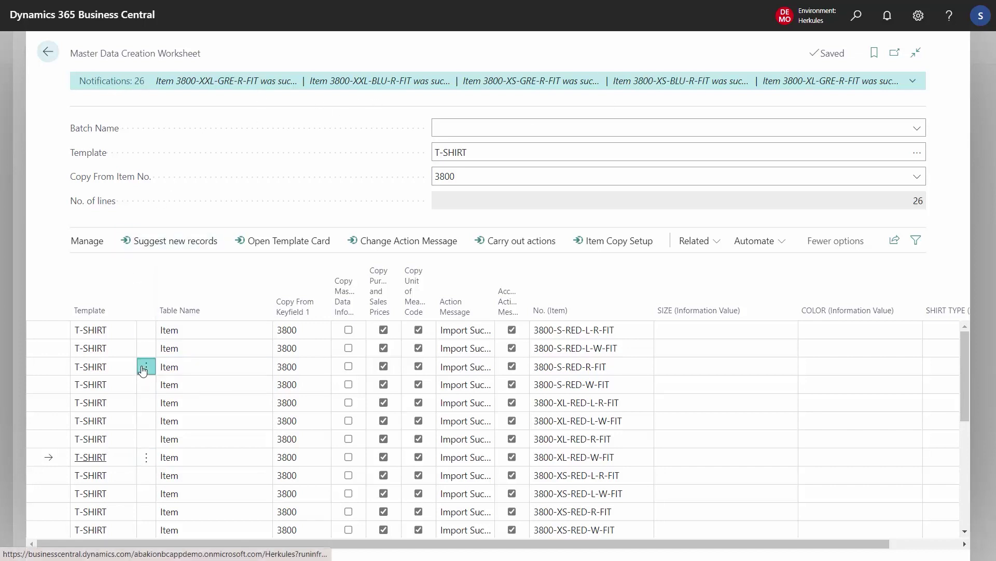
left_click(71, 535)
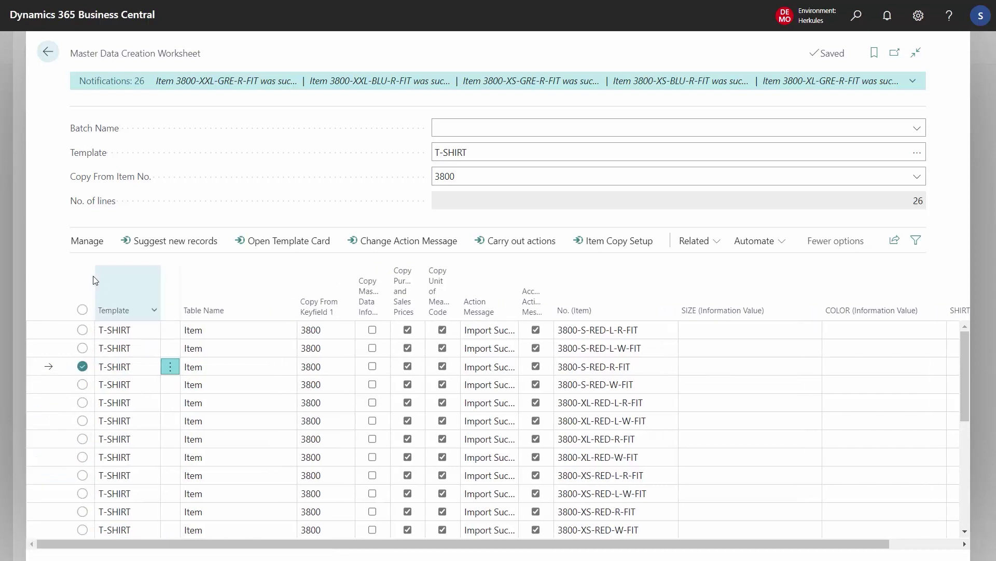
left_click(82, 309)
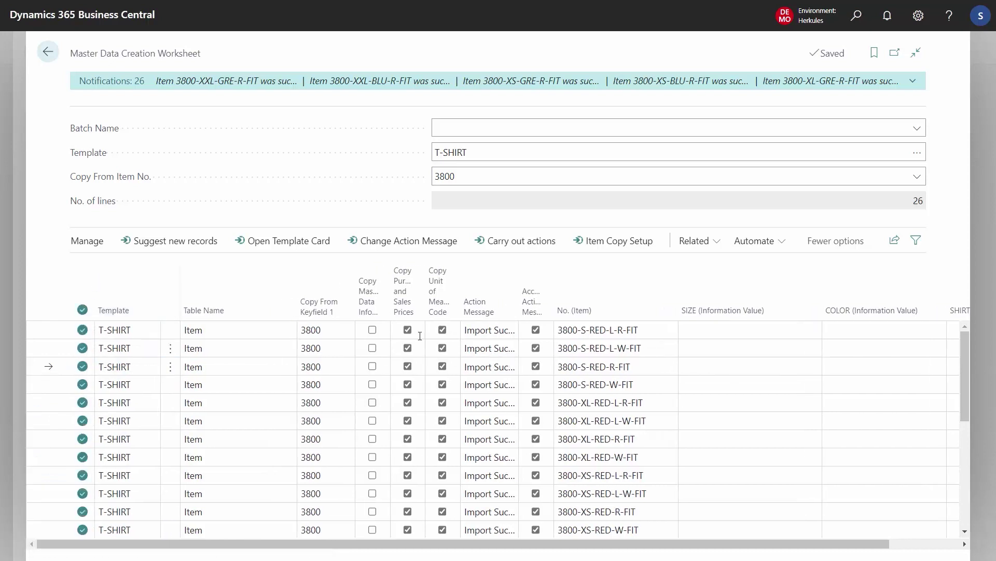
left_click(91, 243)
left_click(91, 266)
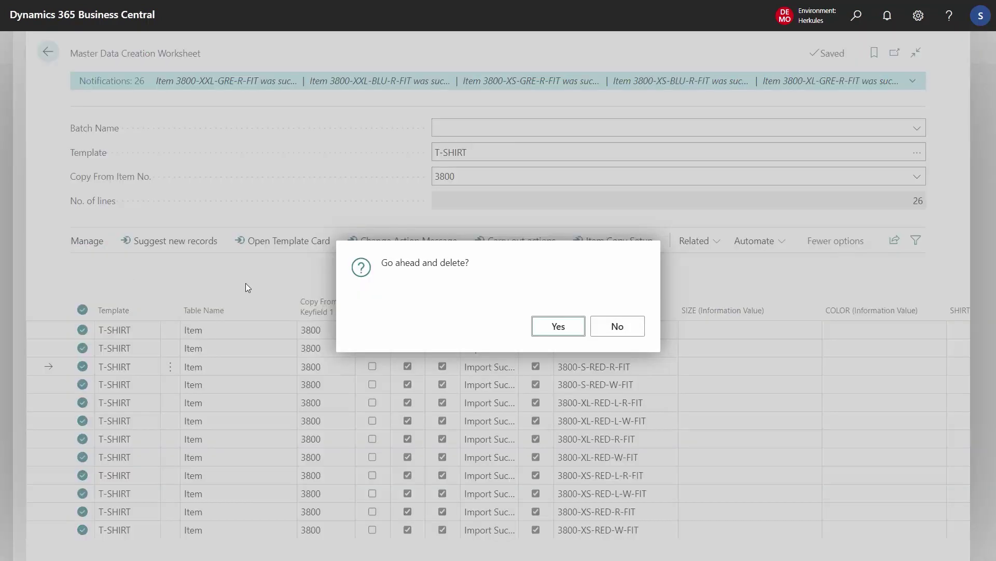
left_click(535, 319)
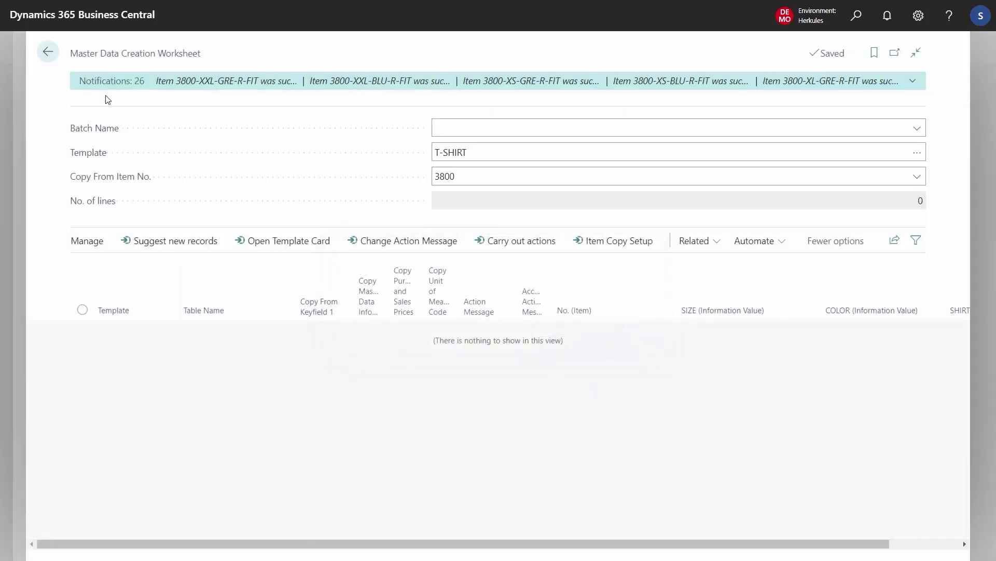
left_click(47, 52)
left_click(48, 52)
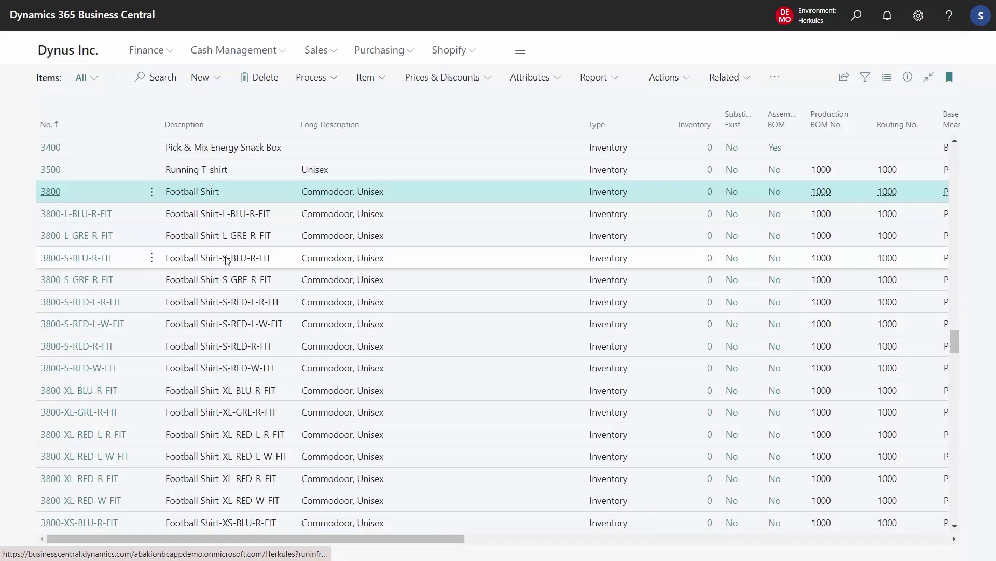
Open the new 3800-S-RED-L-R-FIT item card from the Items list
left_click(205, 215)
key("shift+Down")
key("shift+Down")
key("shift+Down")
key("shift+Down")
key("shift+Down")
key("shift+Down")
key("shift+Down")
key("shift+Down")
key("shift+Down")
key("shift+Down")
key("shift+Down")
key("shift+Down")
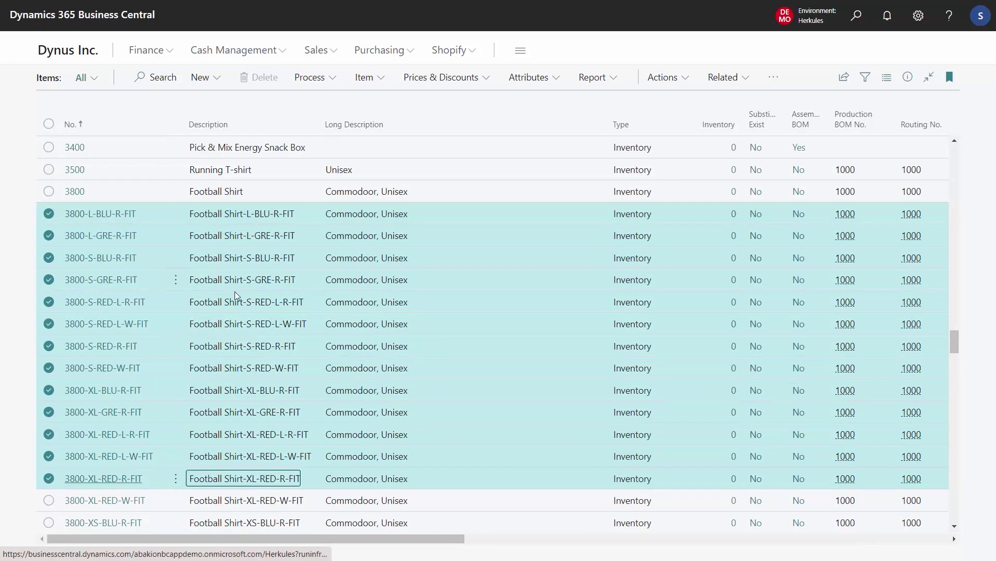
left_click(109, 305)
left_click(109, 305)
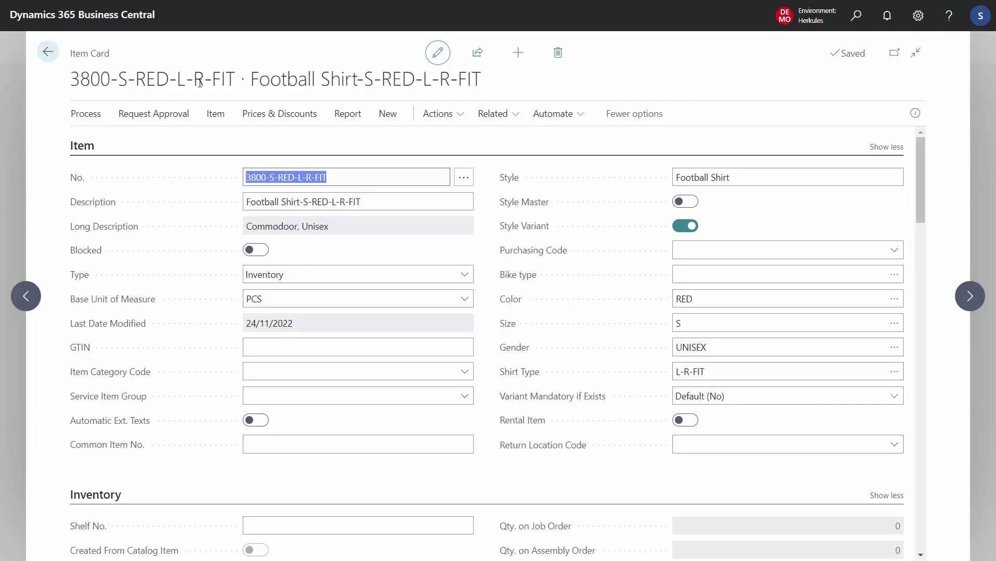
Review the item's Color, Size, Gender and Shirt Type values and close the card
left_click(722, 304)
left_click(721, 322)
left_click(723, 347)
left_click(720, 372)
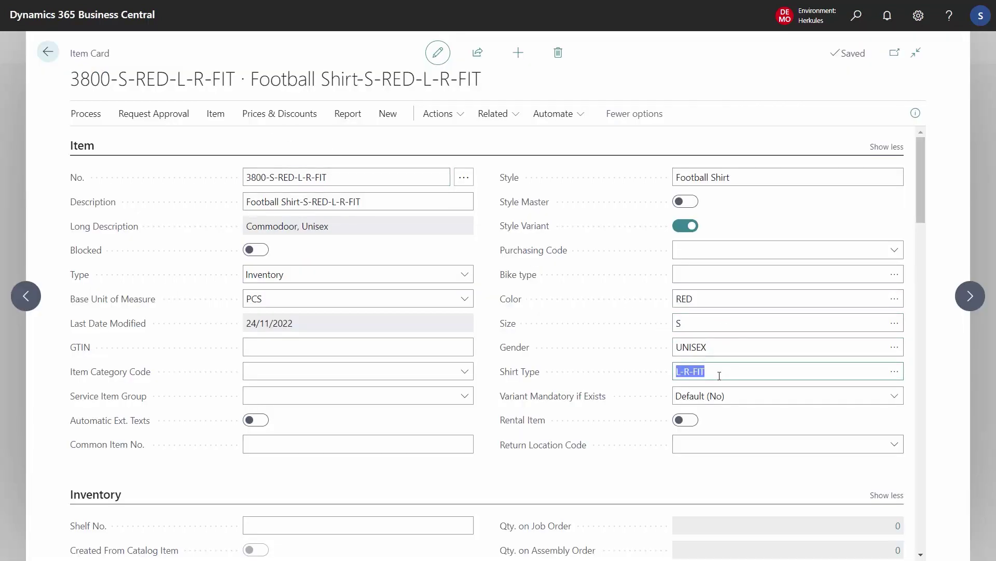
key("Escape")
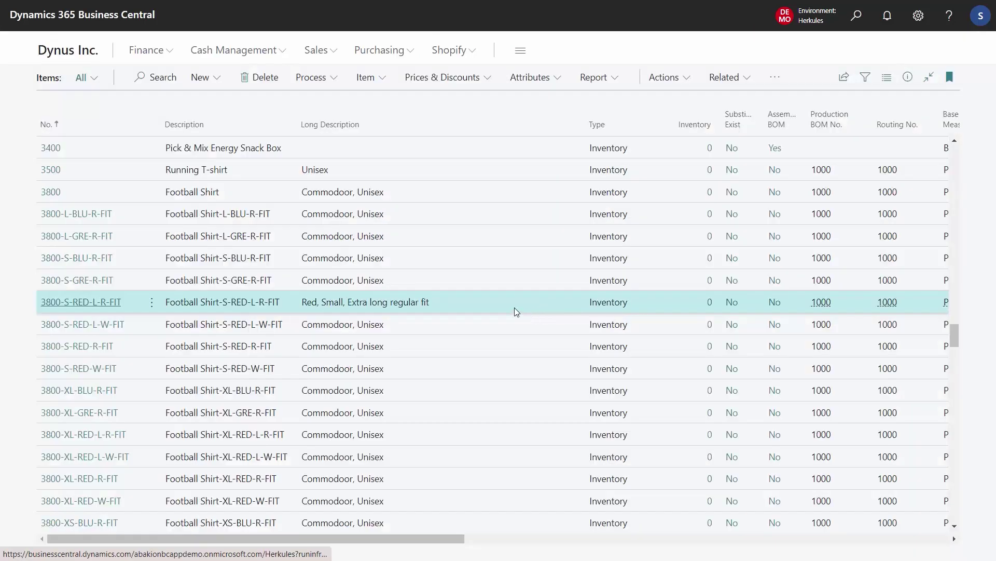
left_click(334, 52)
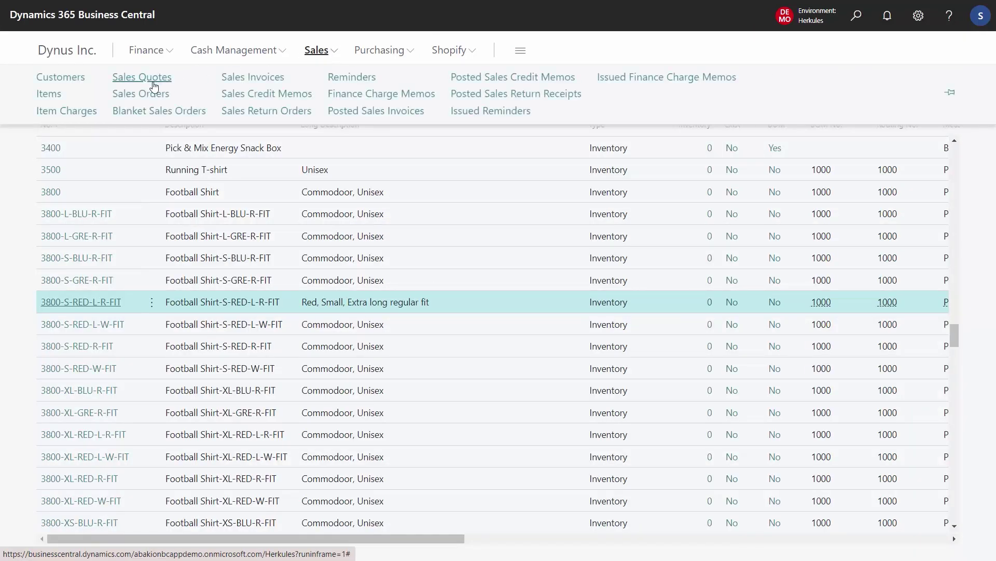
Open sales order 14000007 from Sales Orders sorted newest first
left_click(154, 94)
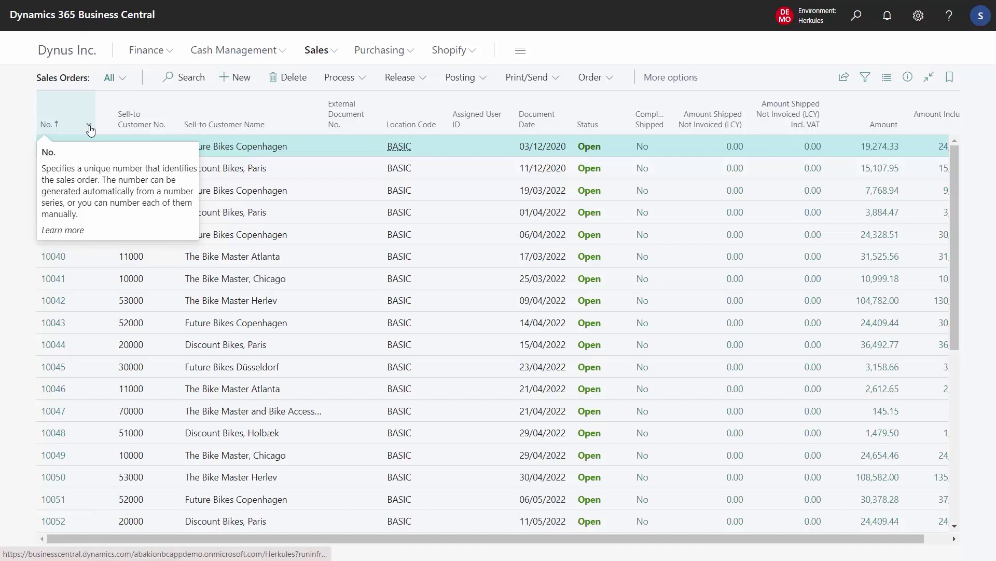
left_click(89, 124)
left_click(68, 173)
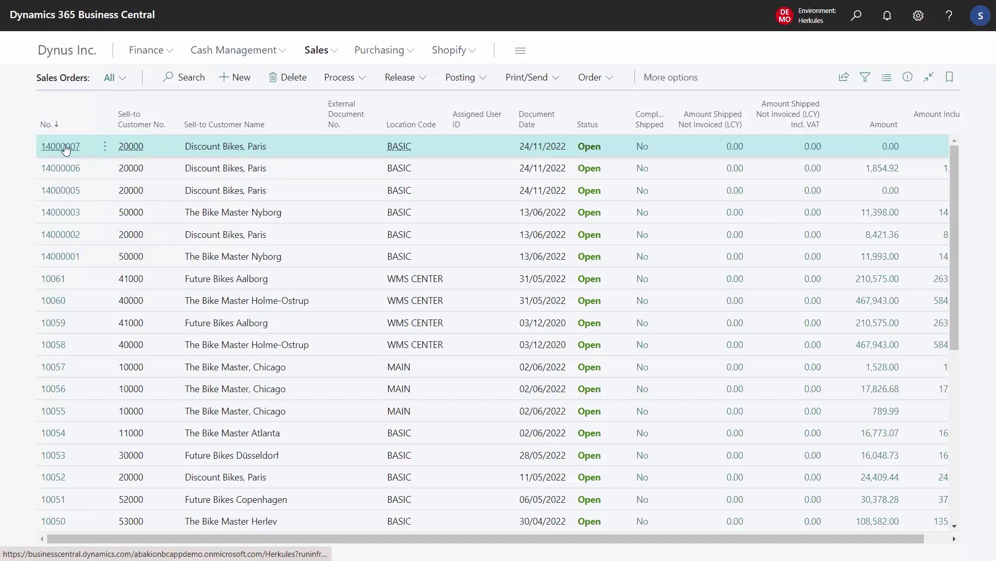
key("Return")
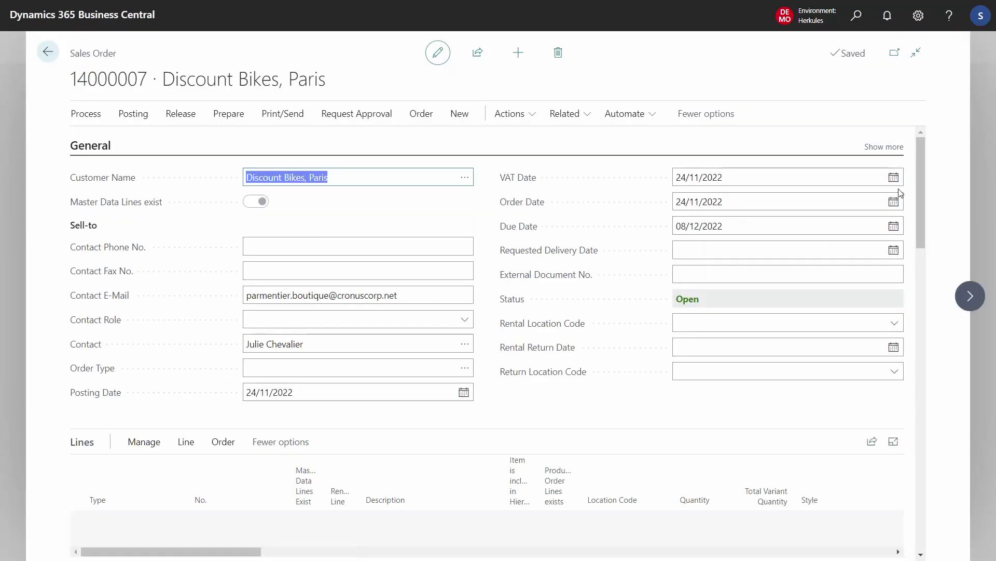
Add an item 3800 line and open its Item Variant Matrix Order
scroll(896, 263, "down", 5)
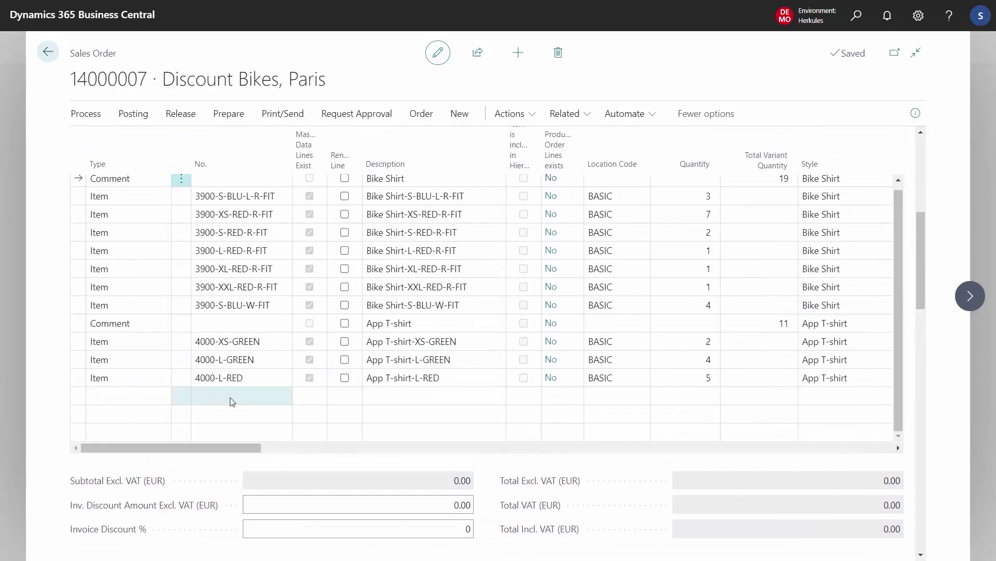
left_click(231, 400)
type("3800")
key("Tab")
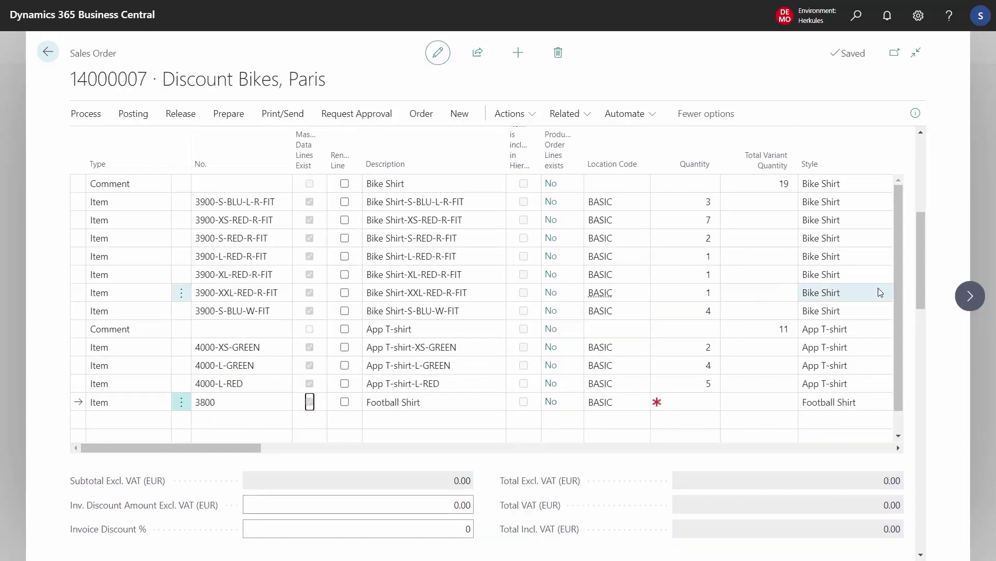
scroll(919, 289, "up", 2)
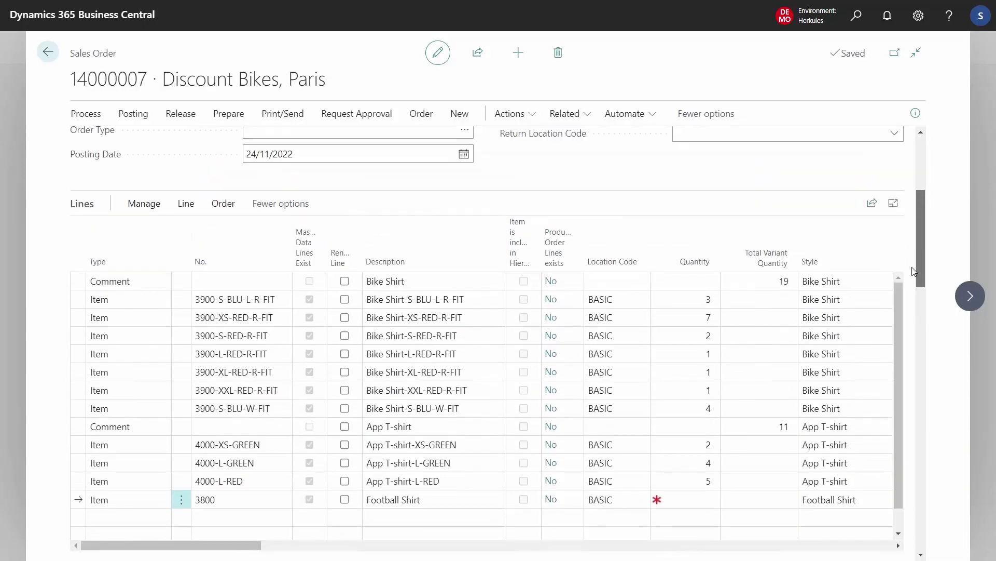
left_click(186, 220)
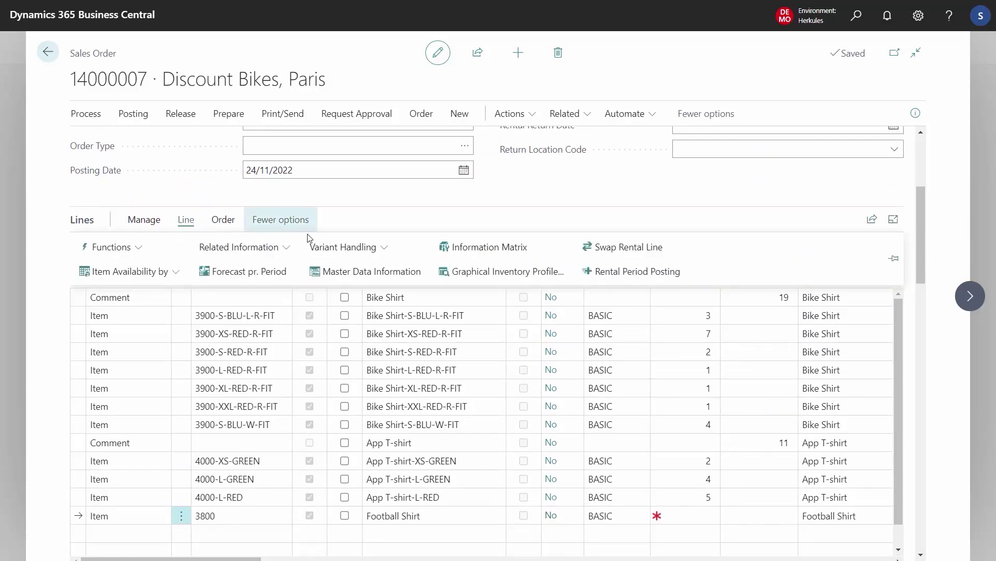
left_click(362, 248)
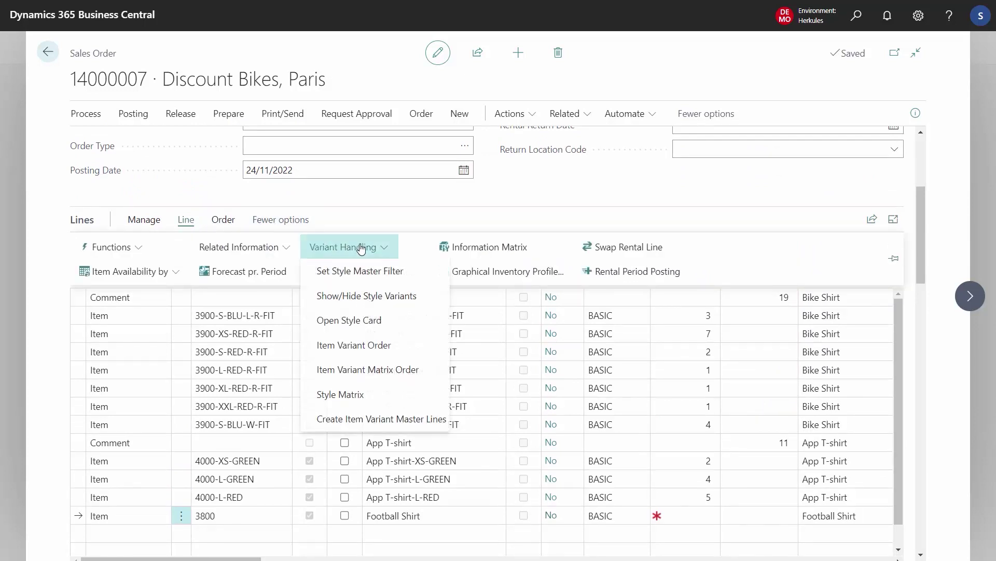
left_click(372, 370)
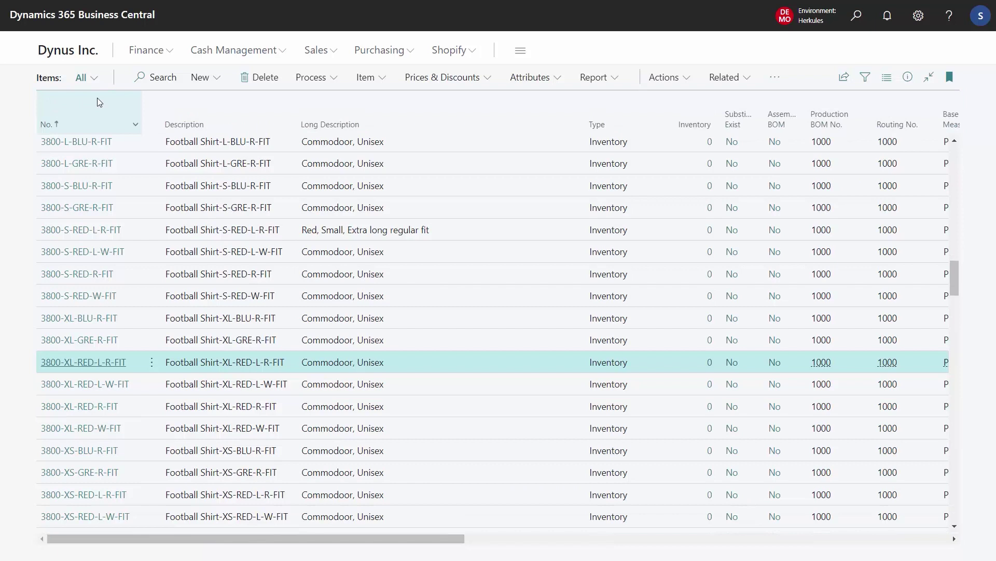
left_click(332, 79)
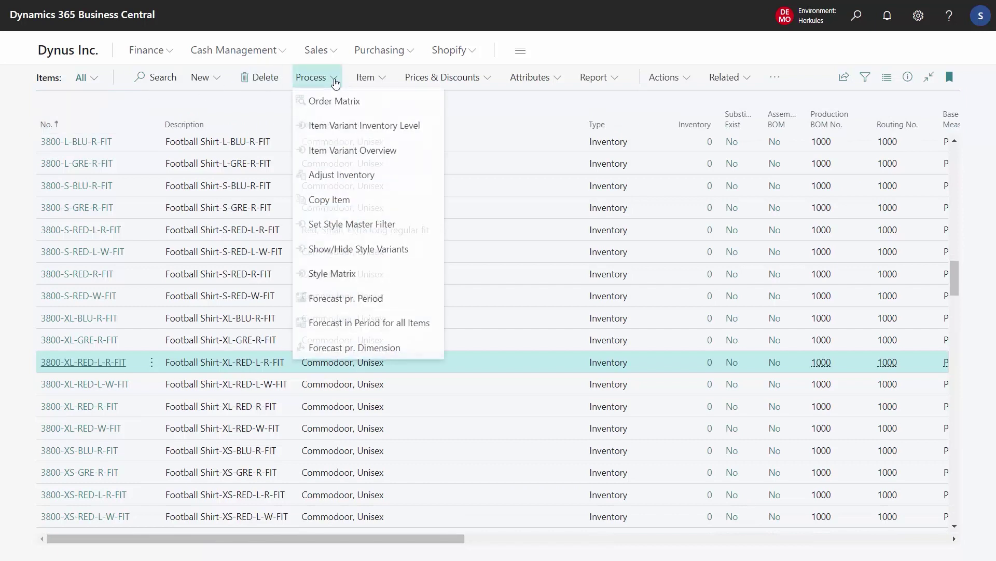
left_click(343, 275)
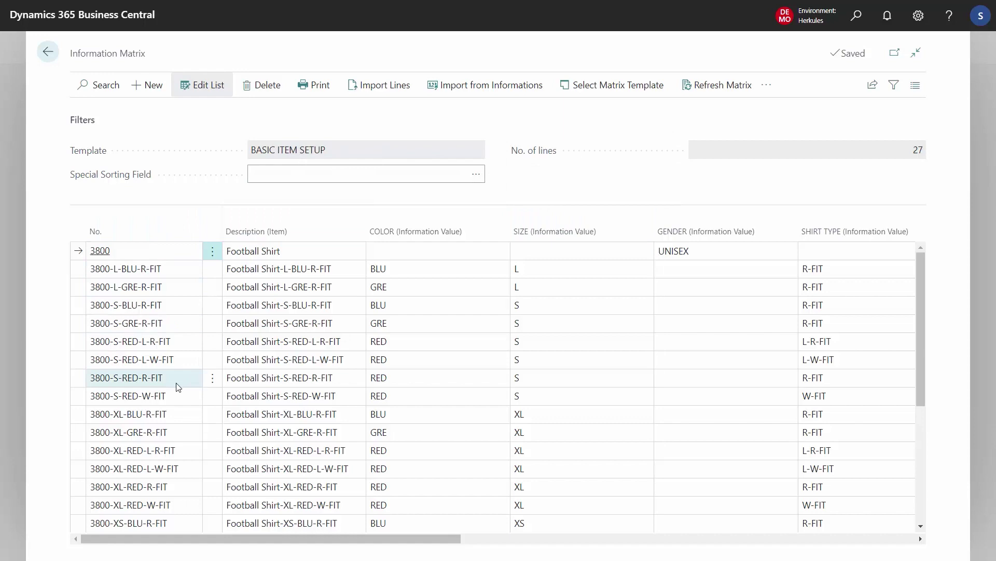
key("Escape")
left_click_drag(955, 346, 953, 372)
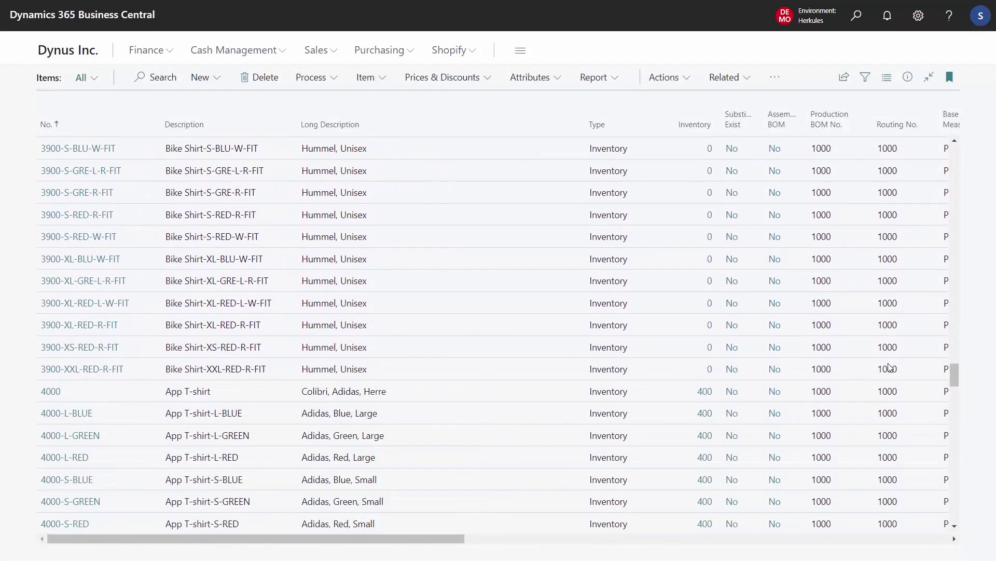
Open the Bike Shirt Style Matrix with the ITEM PLANNING DATA template
left_click(244, 282)
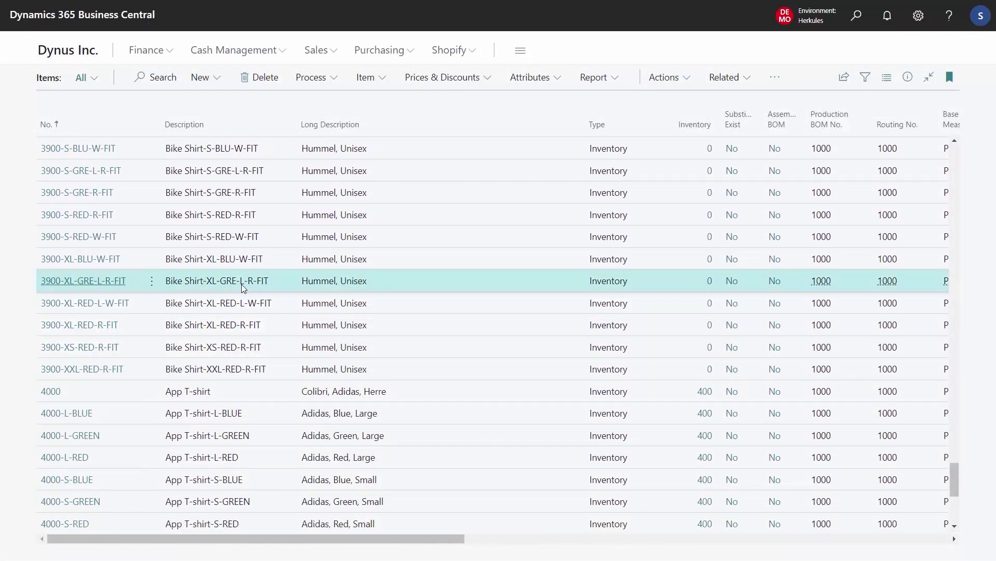
left_click(326, 79)
left_click(342, 274)
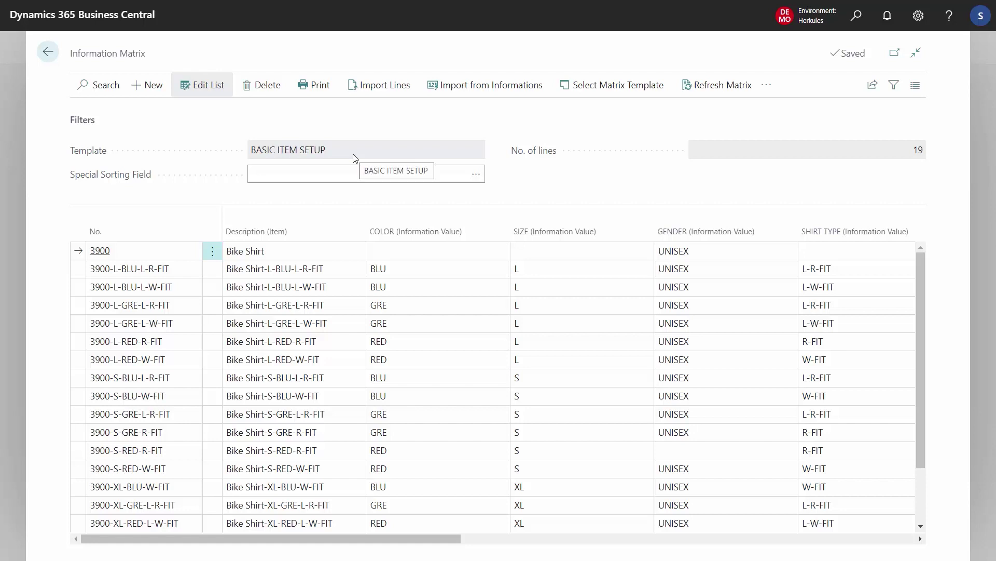
left_click(602, 85)
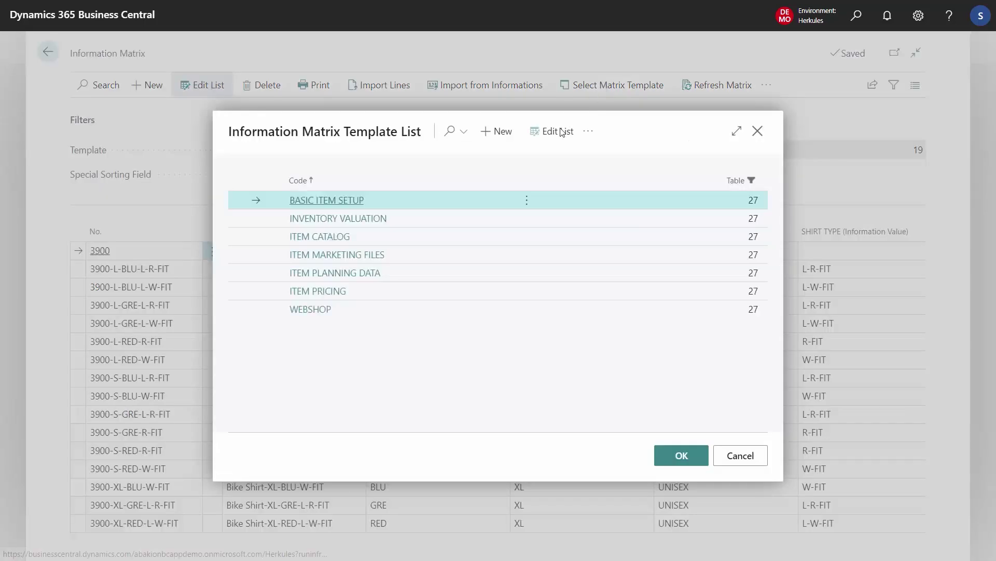
left_click(416, 273)
left_click(679, 455)
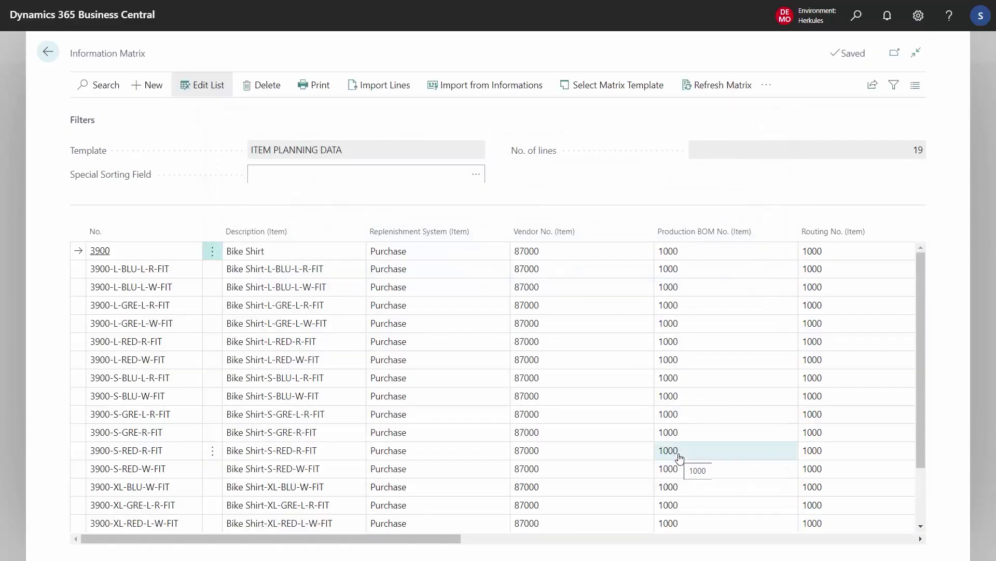
Set Safety Stock Quantity 8 for 3900-L-RED-W-FIT and 10 for 3900-S-BLU-L-R-FIT
left_click(649, 326)
key("Tab")
key("Tab")
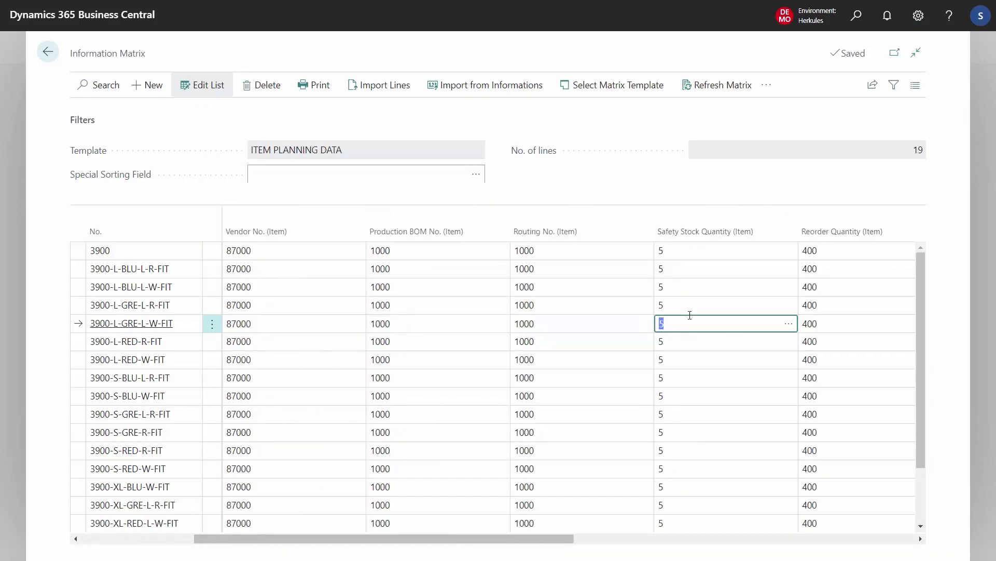
key("Down")
key("Down")
type("8")
key("Down")
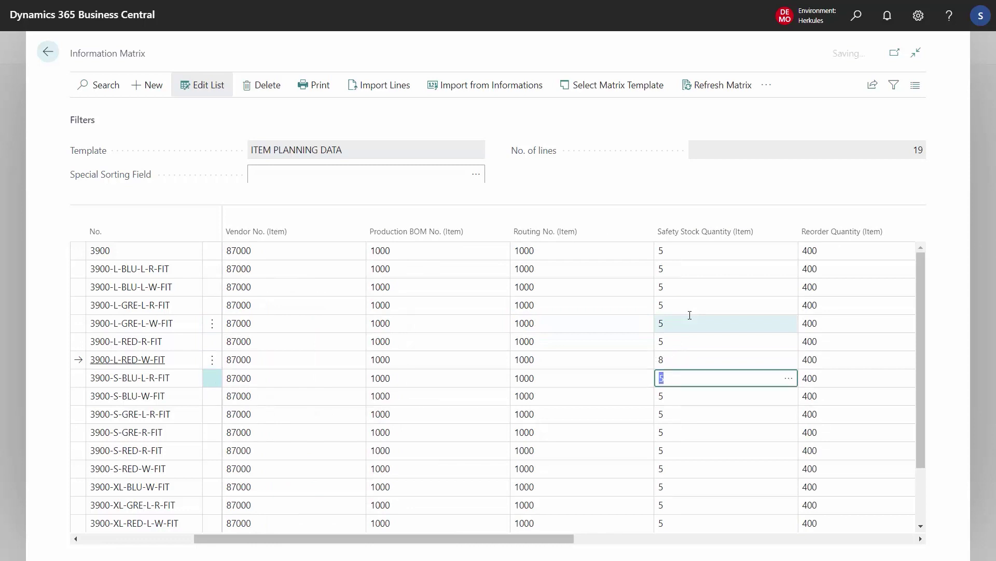
type("010")
key("Down")
key("Down")
key("Down")
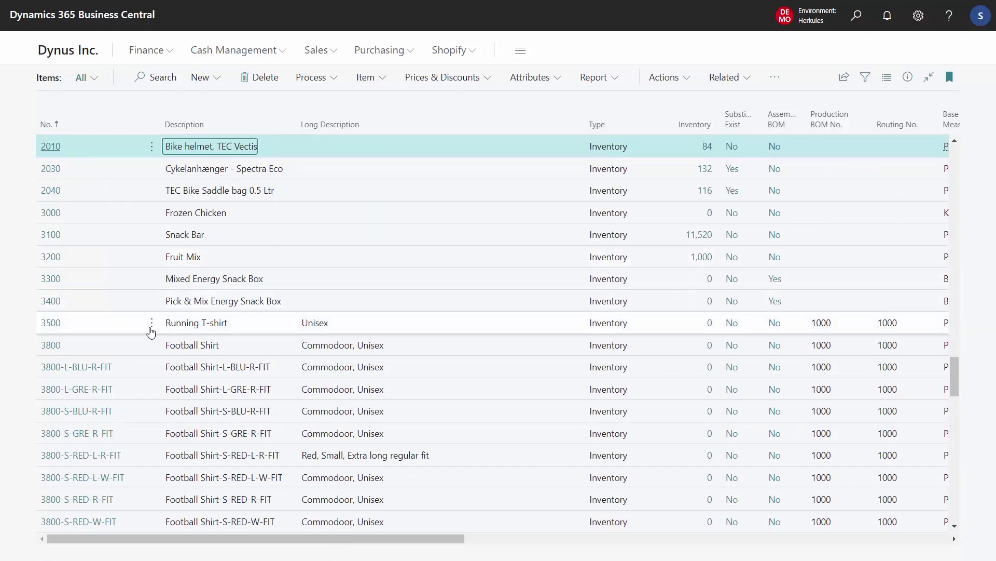
Open the 3500 Running T-shirt variants and review variants 102, 103 and 104
left_click(199, 326)
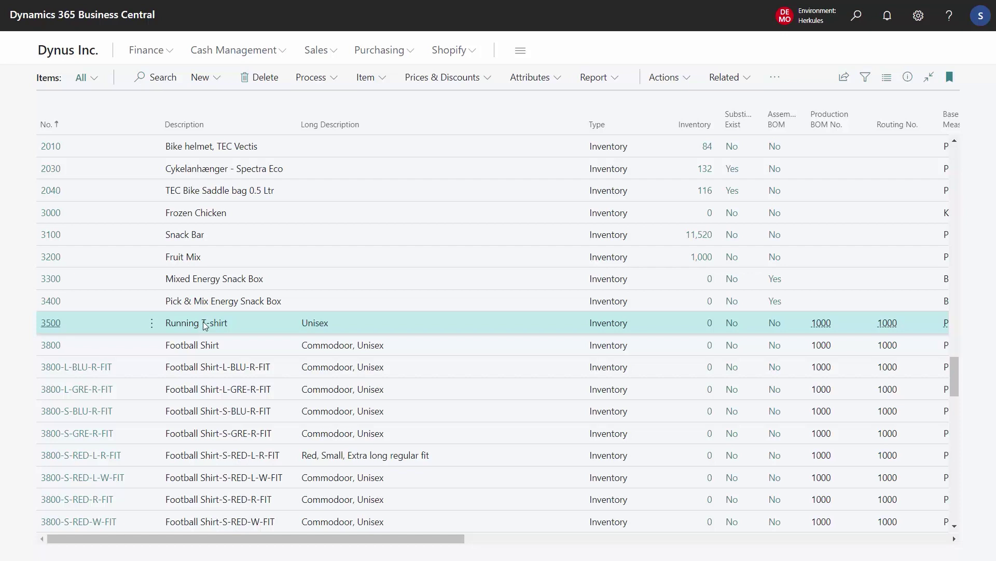
left_click(745, 78)
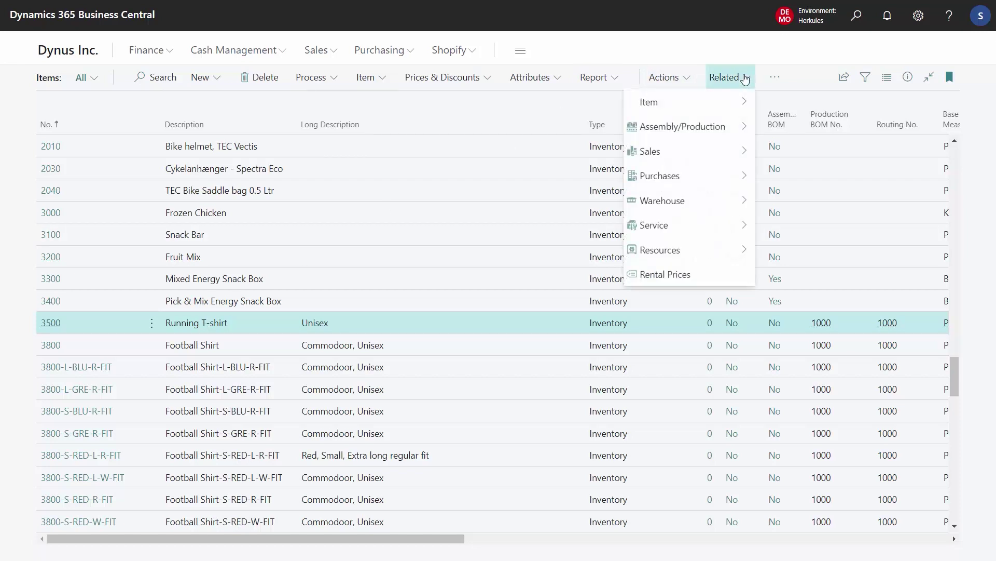
mouse_move(731, 101)
left_click(788, 102)
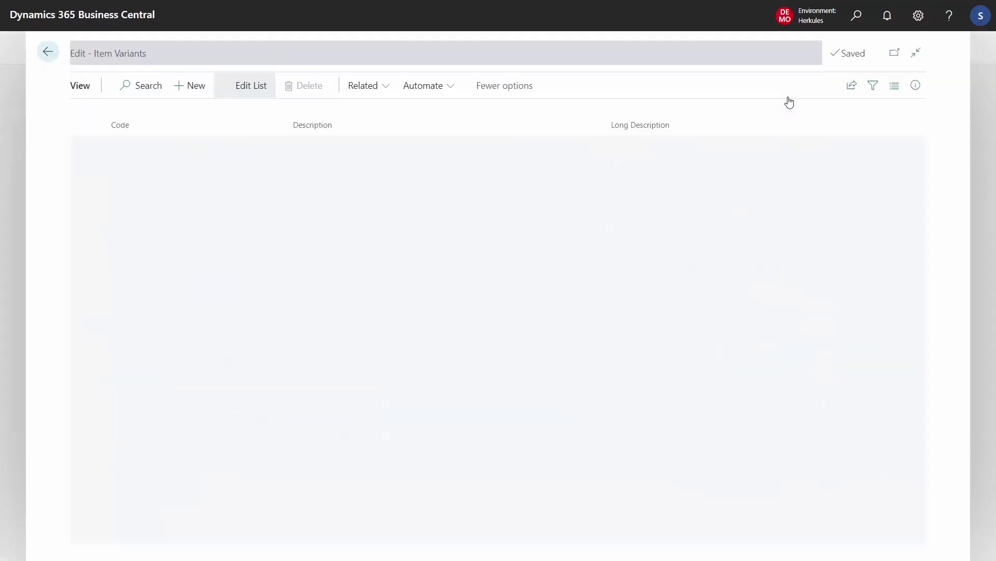
left_click(437, 143)
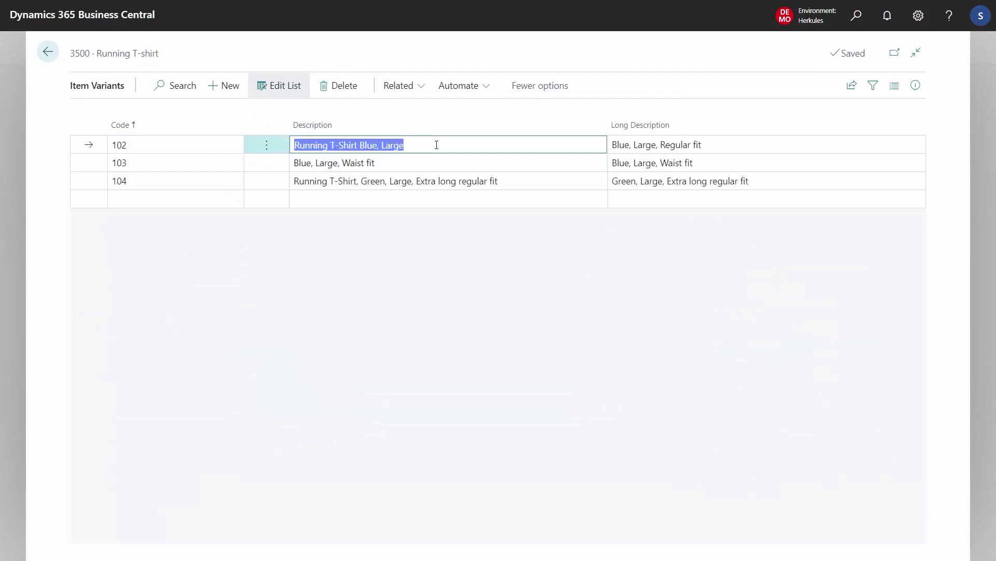
left_click(403, 166)
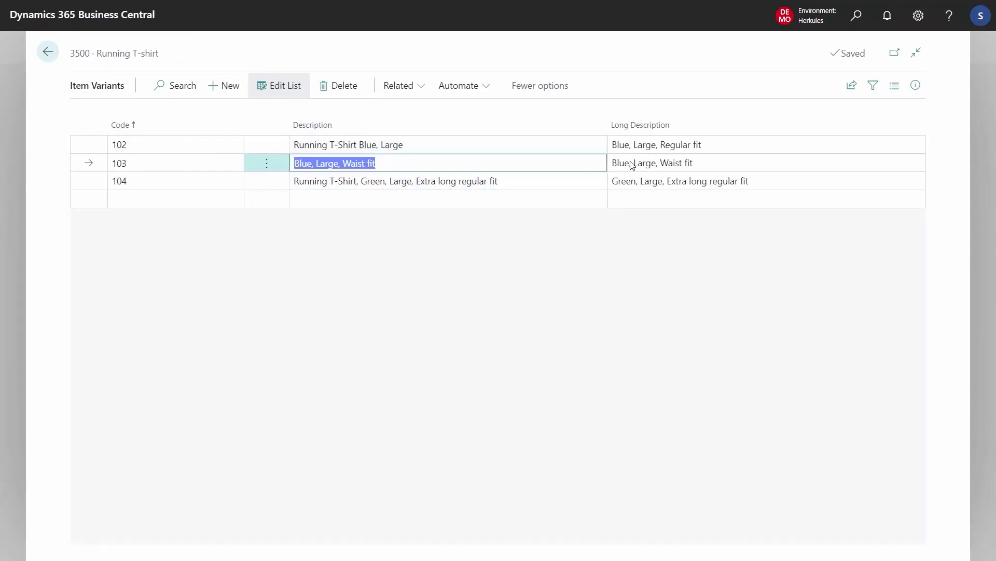
left_click(390, 184)
left_click(390, 183)
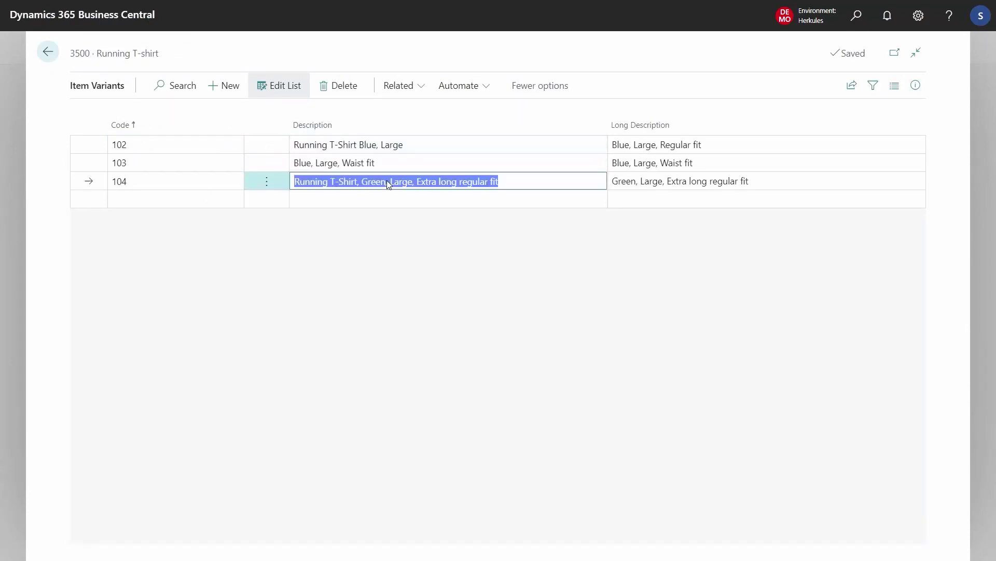
View variant 104's specifications, then open the 3500 Running T-shirt item card
left_click(415, 92)
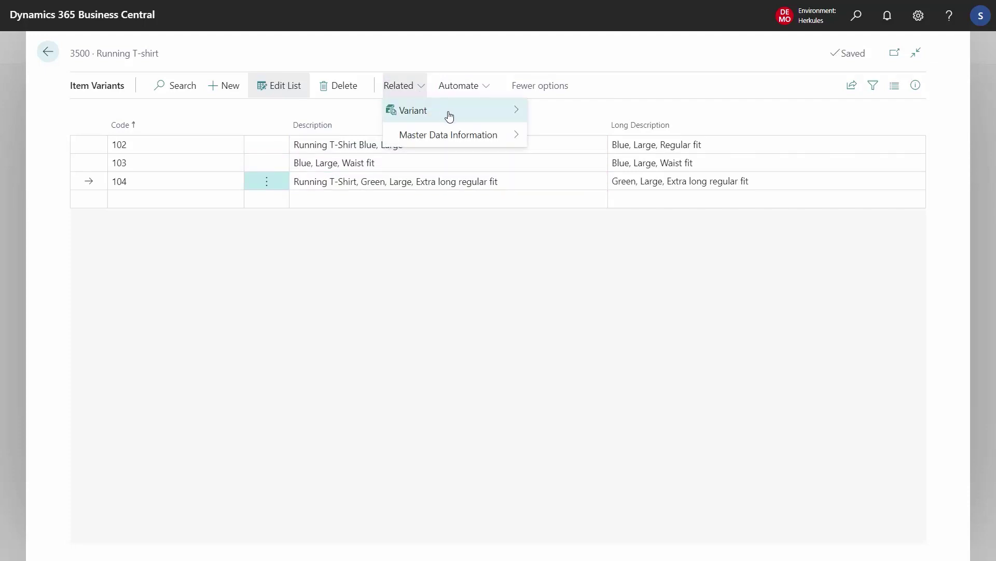
mouse_move(460, 134)
left_click(567, 135)
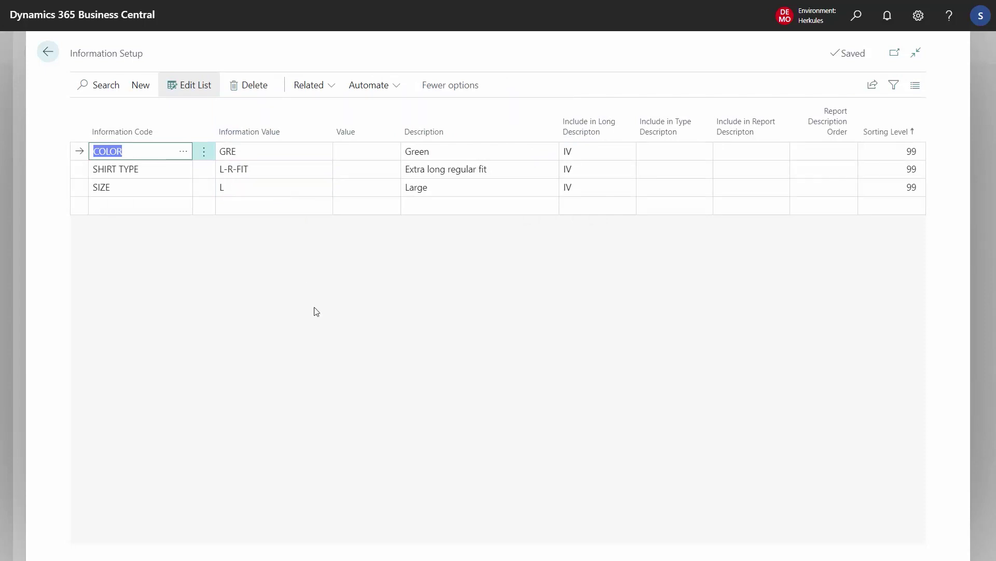
key("Escape")
key("Escape")
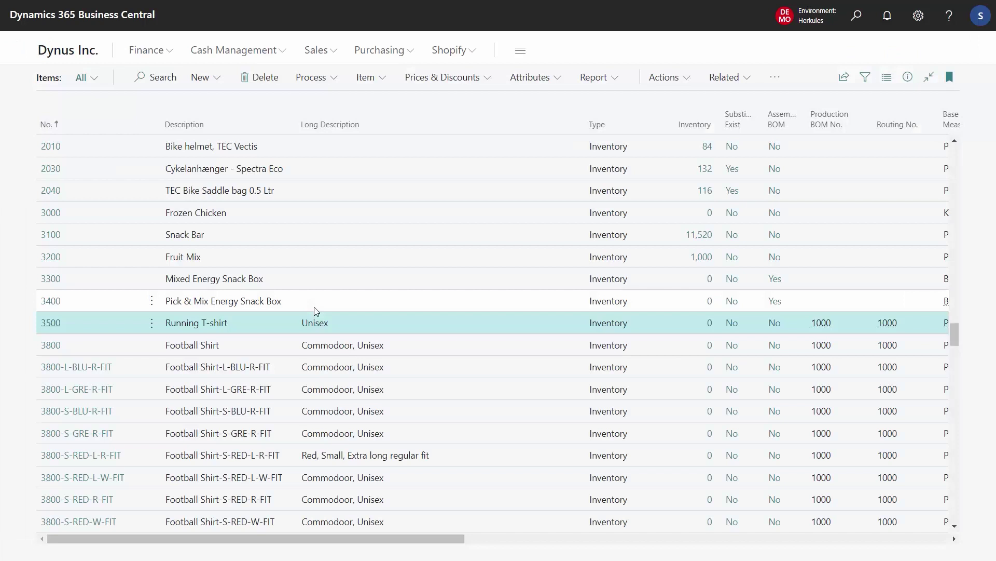
left_click(52, 324)
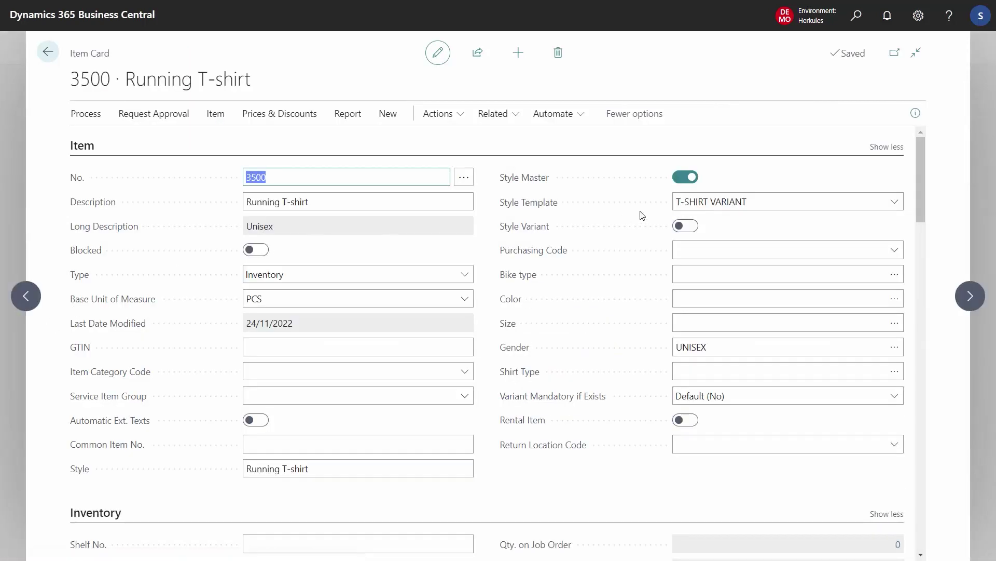
Check item 3500's Style Template in the full template list, then start Create Item Variant
left_click(729, 201)
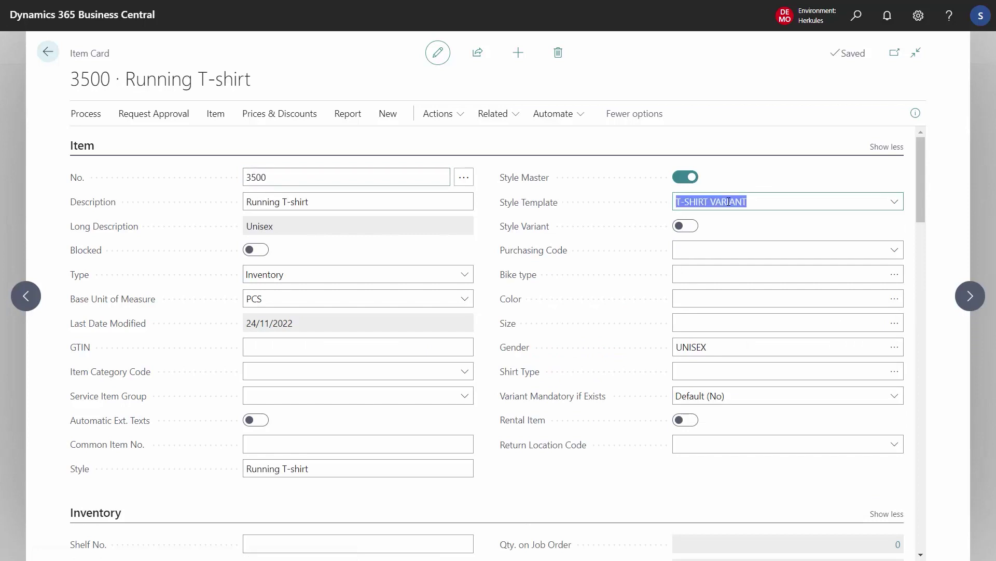
left_click(894, 202)
left_click(847, 335)
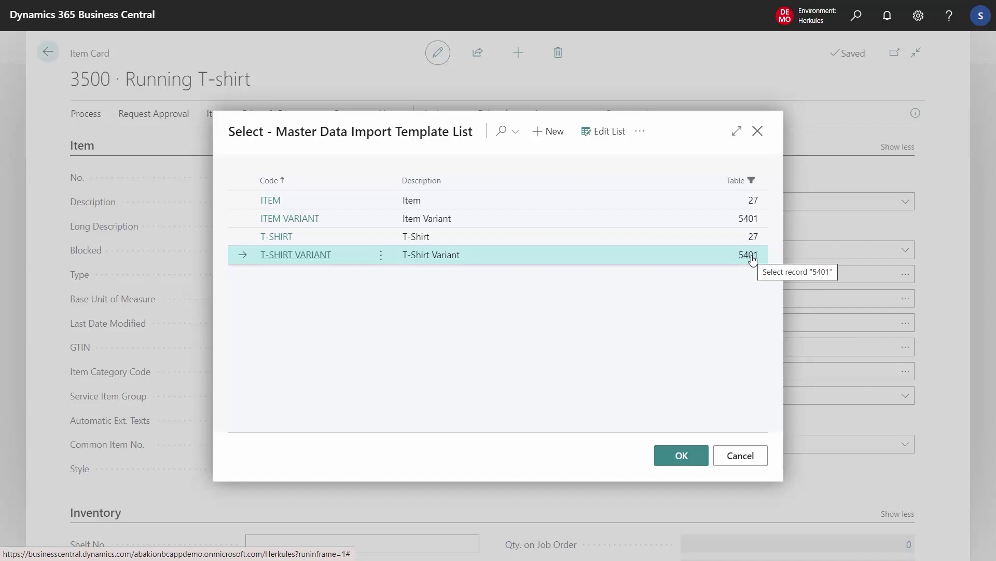
left_click(736, 457)
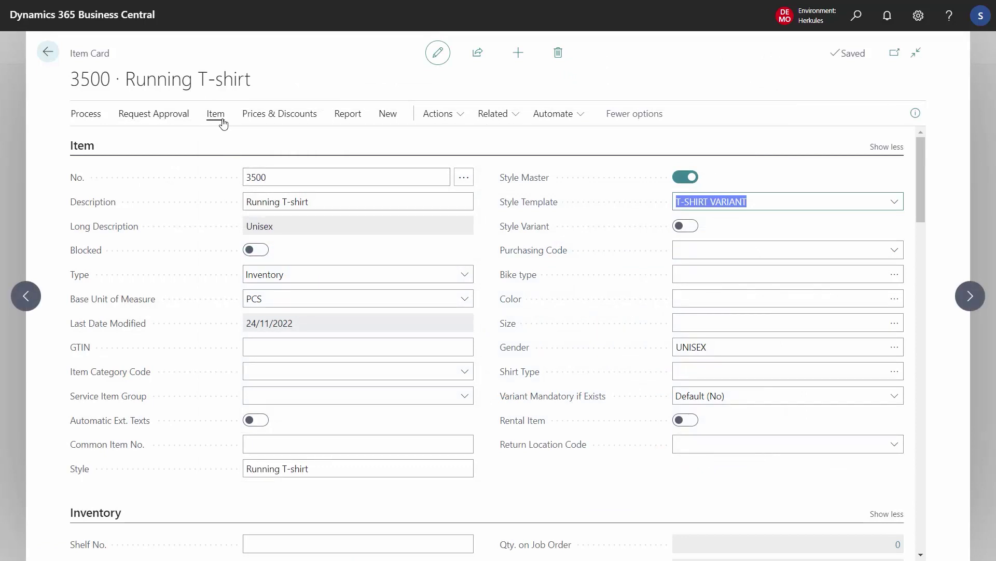
left_click(387, 113)
left_click(129, 144)
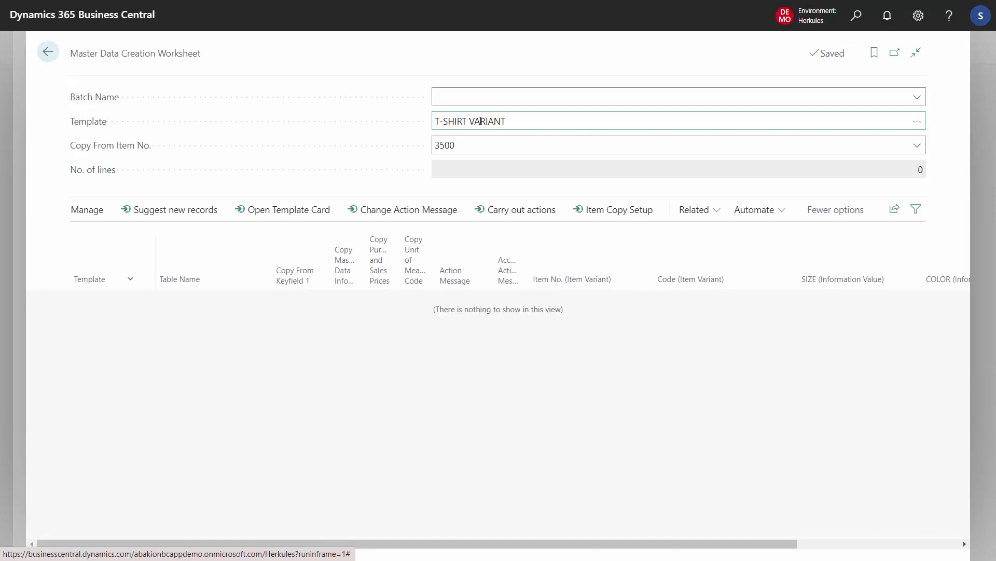
Suggest variant records for item 3500 starting at number 110, accepting the 60 worksheet lines
left_click(173, 210)
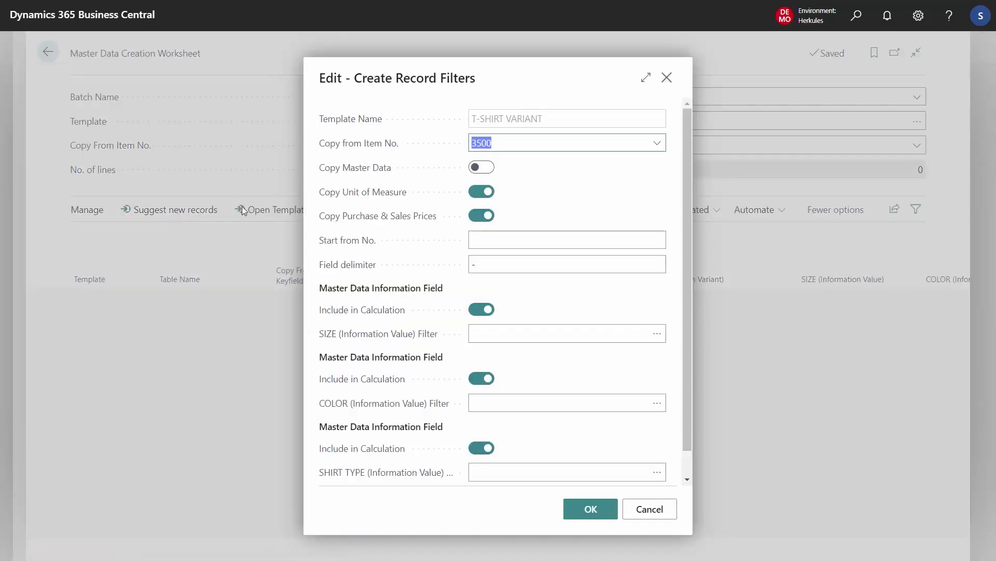
left_click(496, 240)
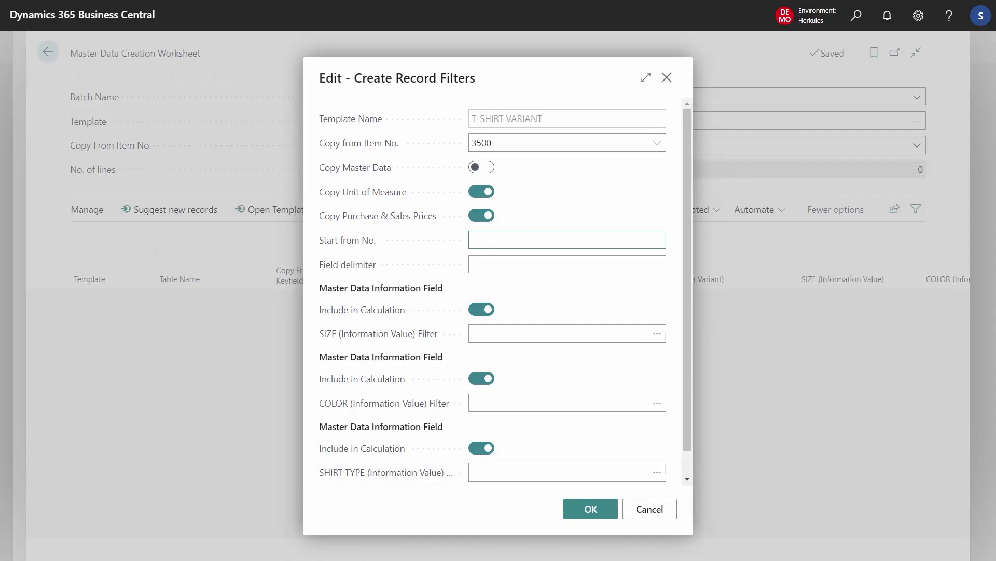
type("110")
key("Tab")
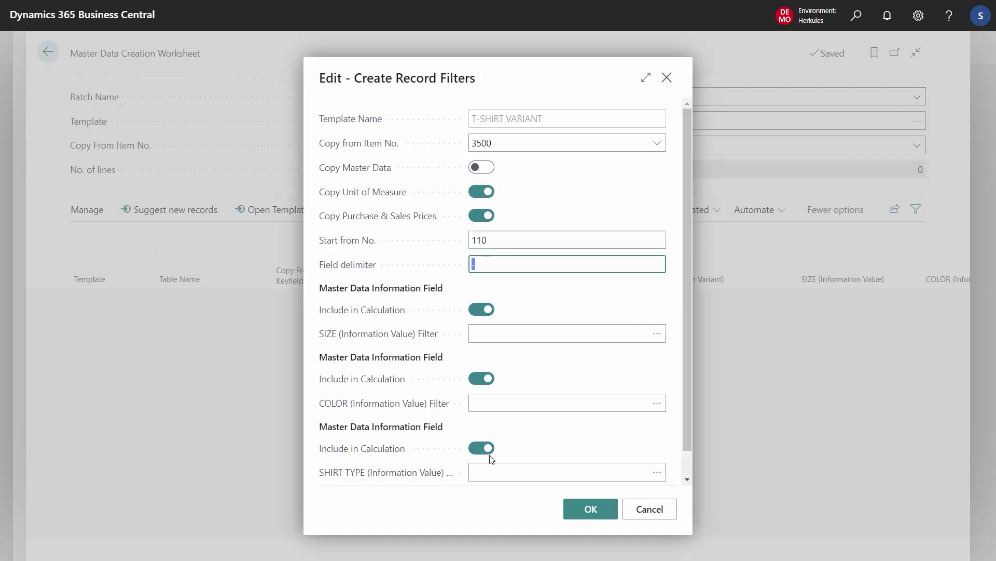
left_click(587, 508)
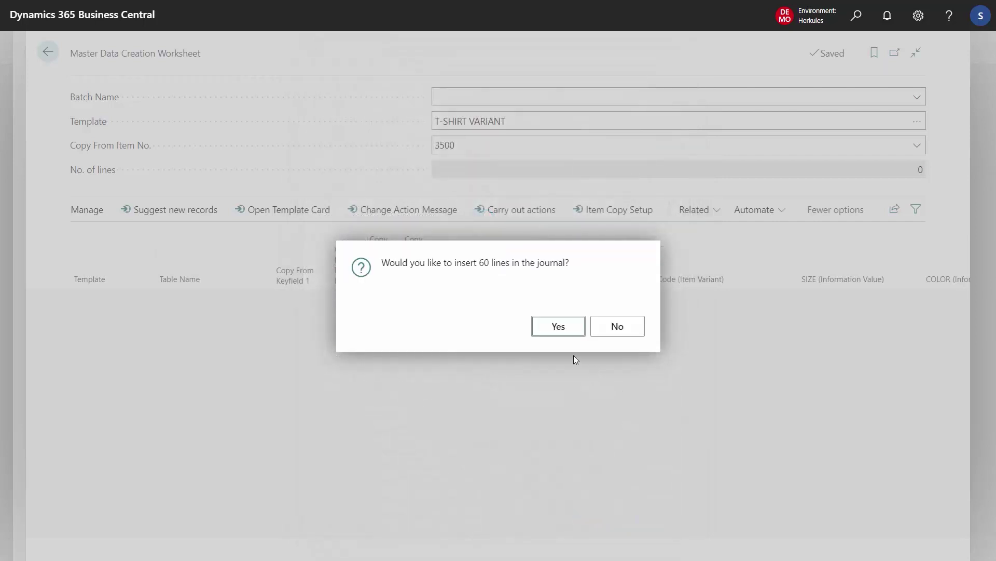
left_click(559, 328)
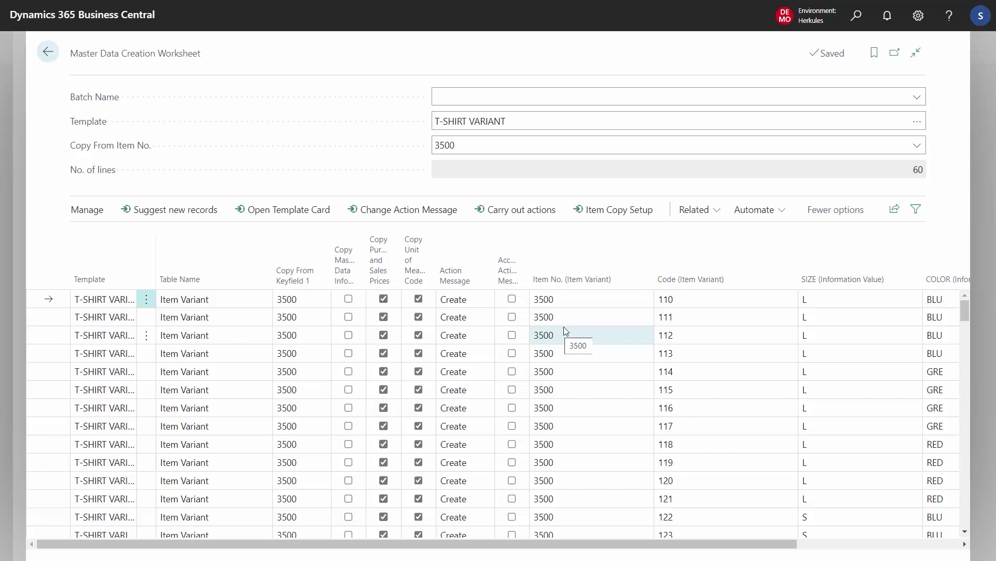
Accept the action messages on lines 113, 114 and 116 and carry out the actions
left_click(591, 322)
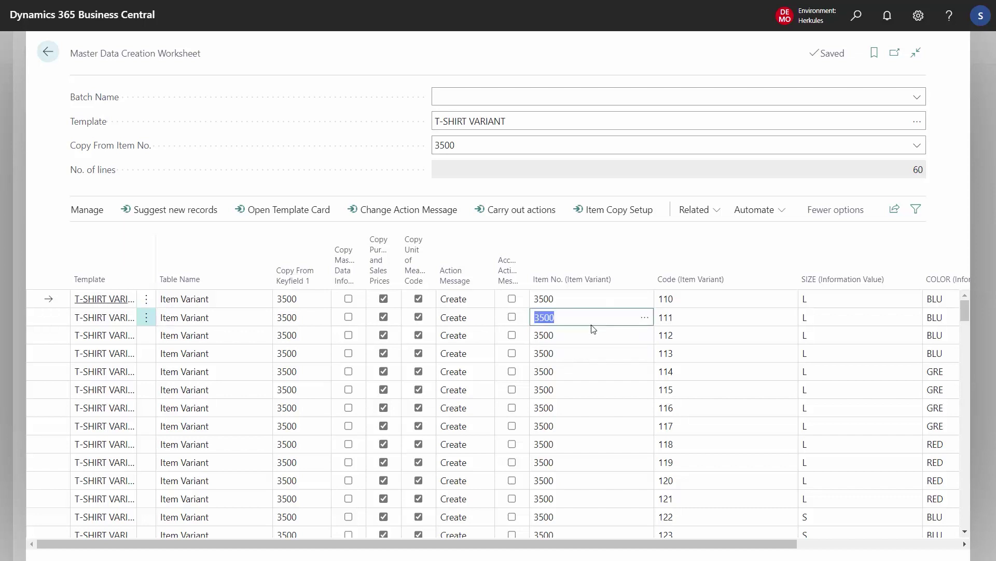
left_click(586, 366)
left_click(701, 356)
left_click(696, 408)
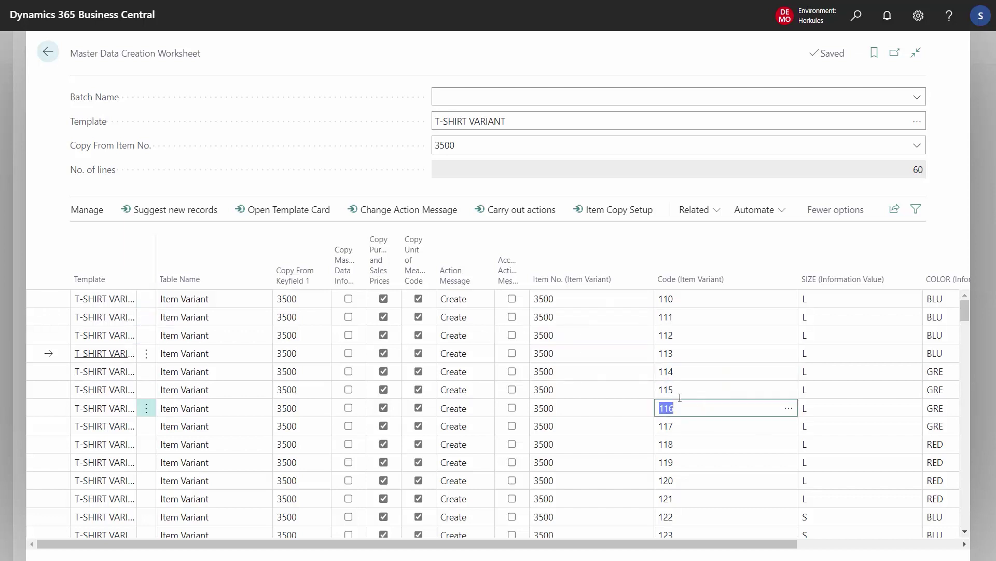
left_click(511, 353)
left_click(512, 371)
left_click(511, 407)
left_click(507, 213)
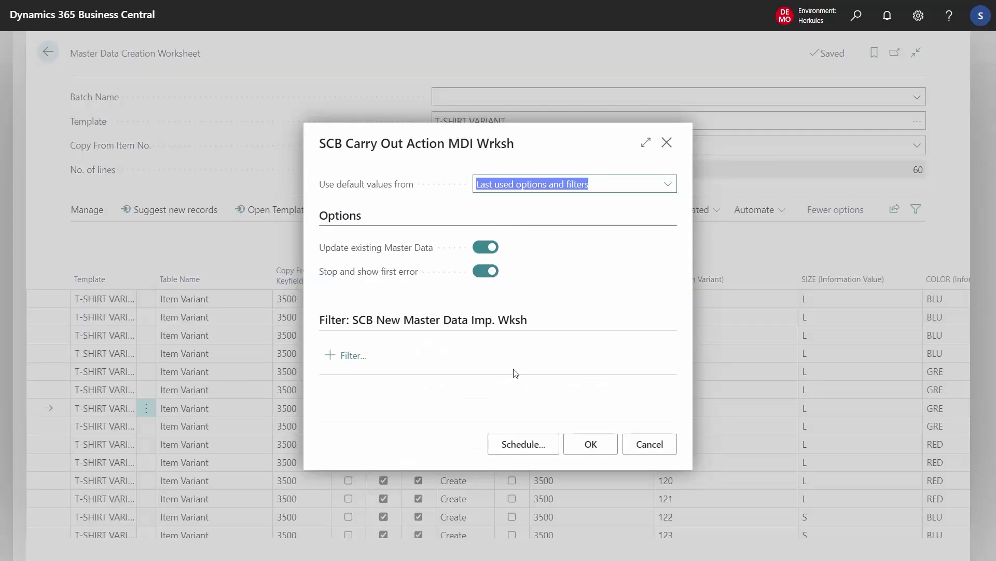
left_click(595, 449)
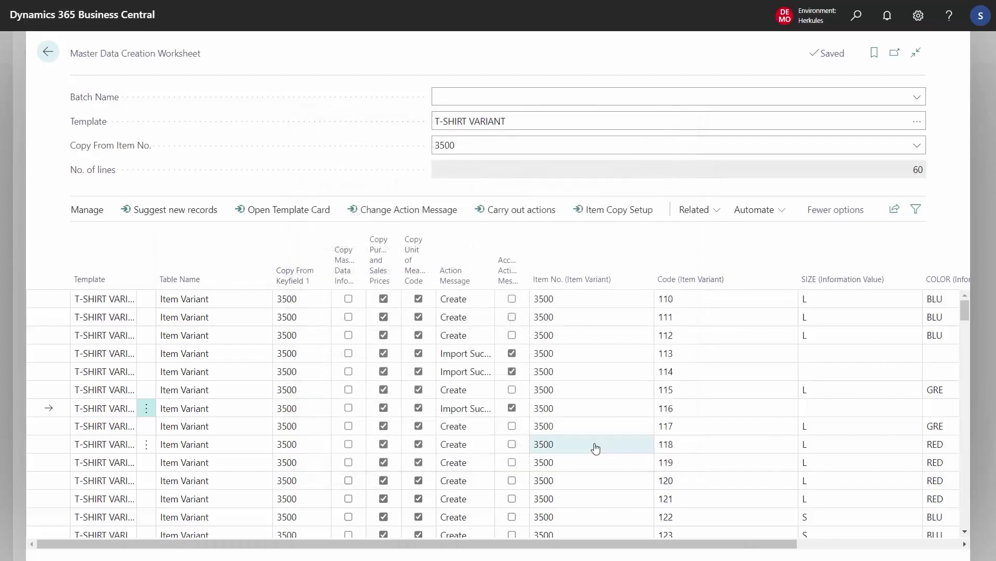
Check the import results on lines 113 and 114 and return to item 3500's card
left_click(467, 353)
left_click(471, 371)
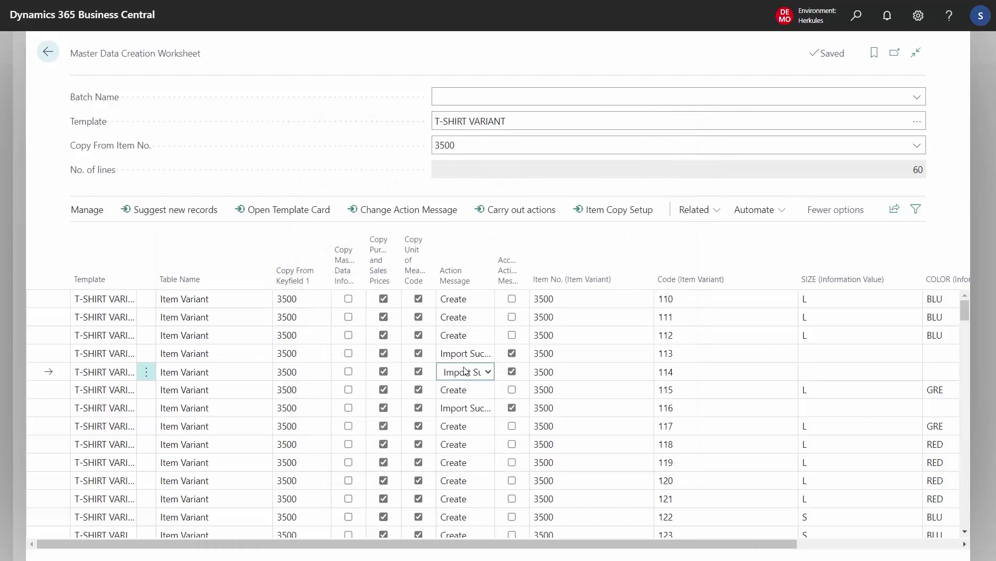
key("shift+F7")
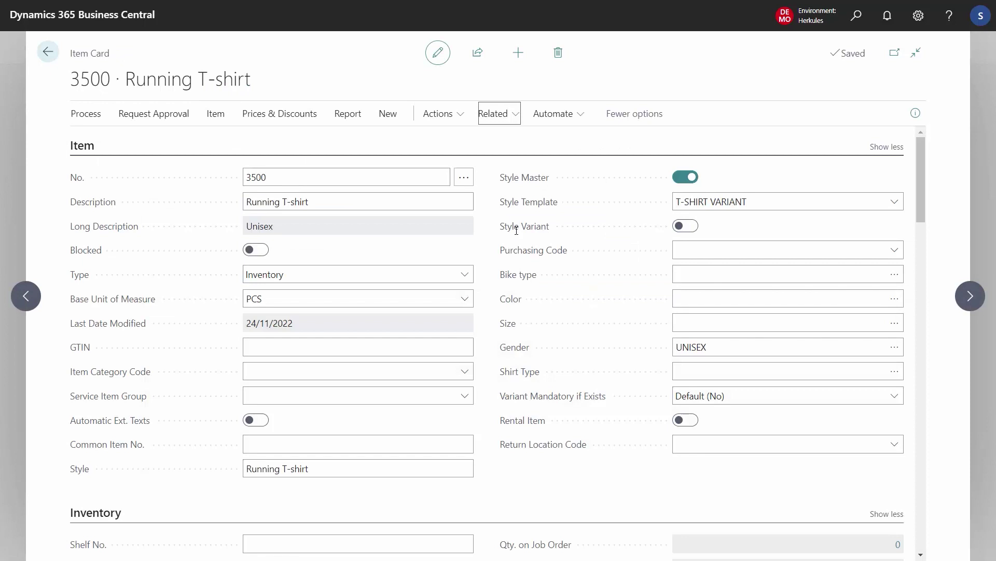
Open the Running T-shirt's Item Variants list and review new variants 113, 114 and 116
left_click(516, 118)
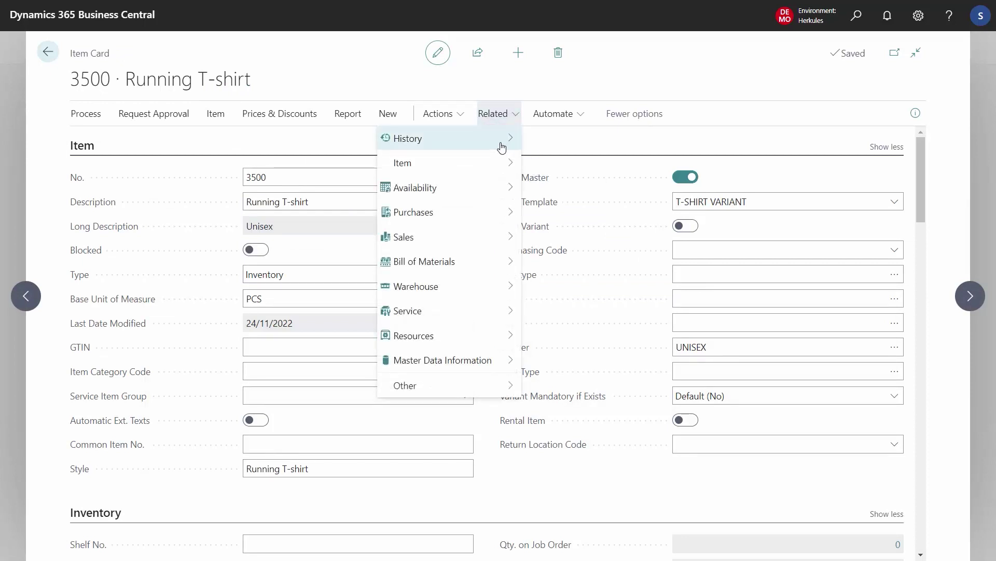
mouse_move(500, 163)
left_click(554, 164)
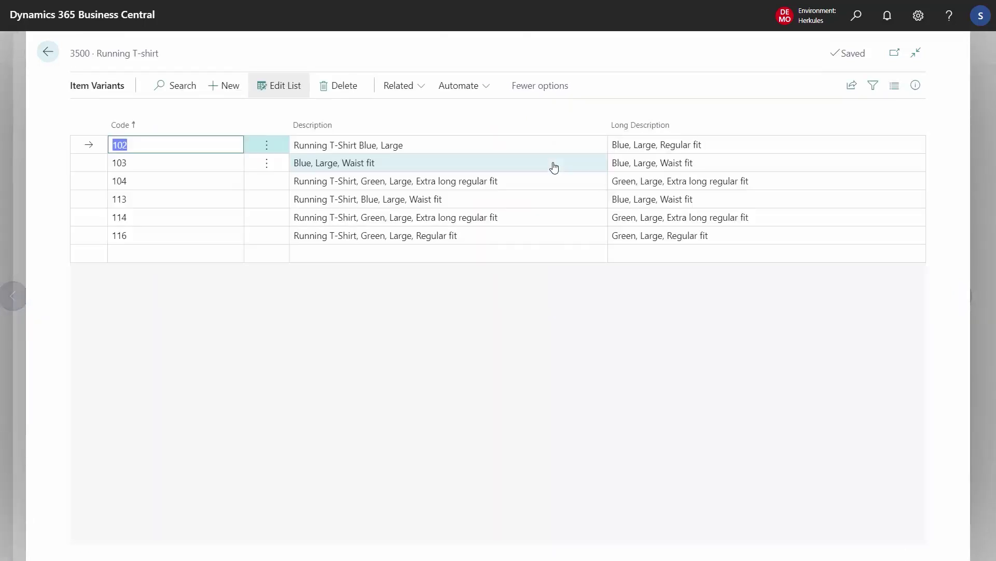
left_click(167, 195)
key("Up")
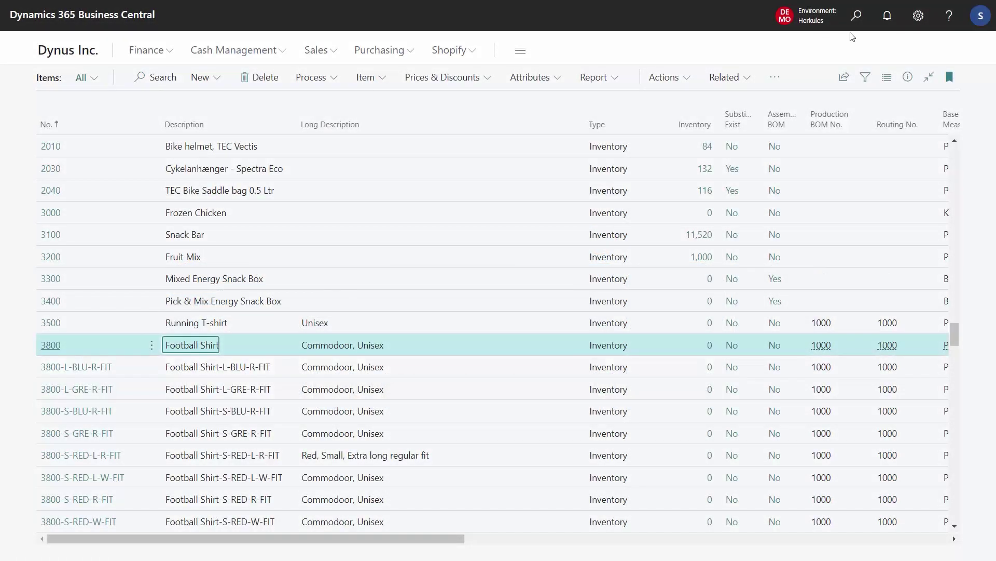
Create a new purchase order from the Purchase Orders list for vendor All Chain company
left_click(857, 23)
type("purchase or")
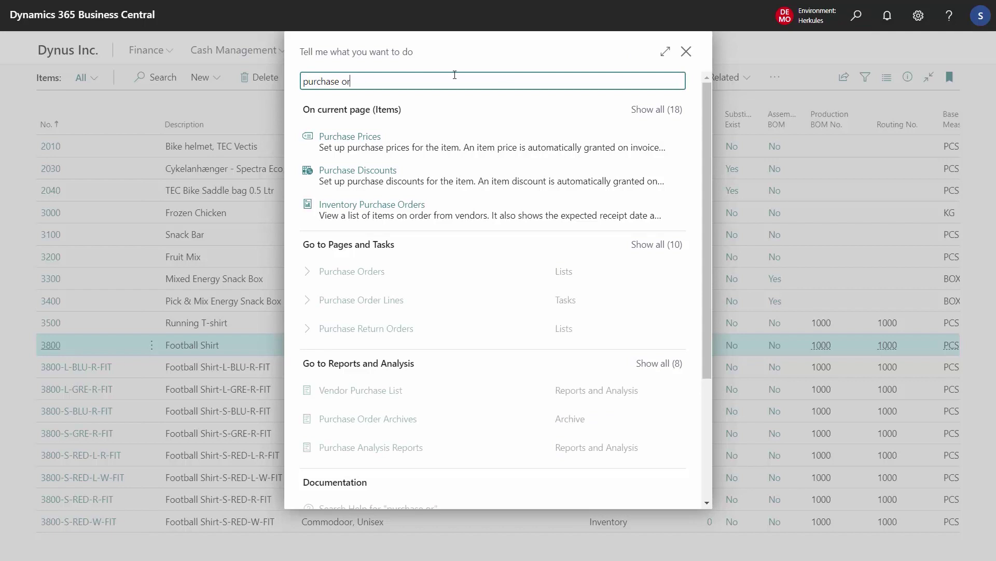
left_click(351, 271)
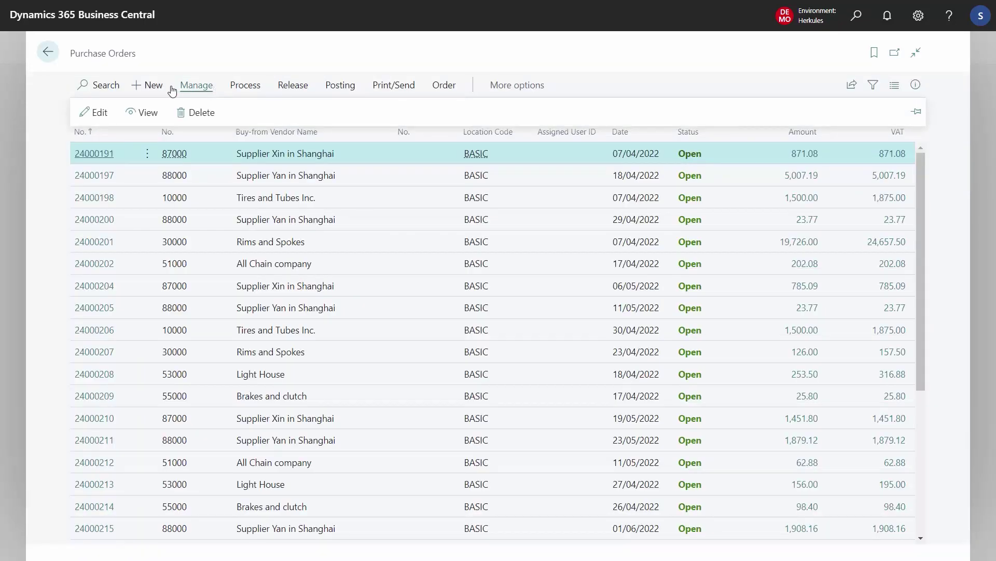
left_click(151, 85)
left_click(293, 205)
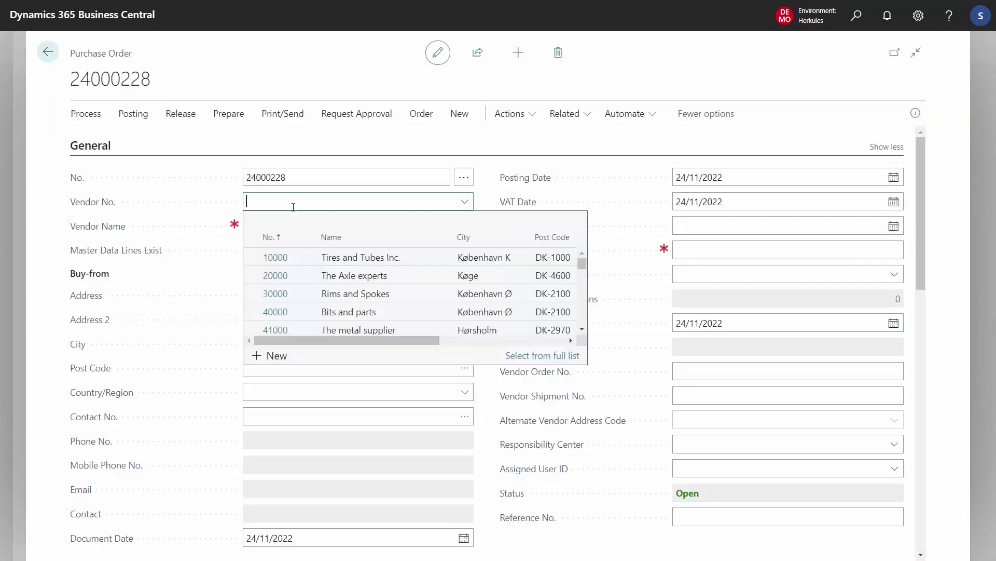
type("5")
key("Down")
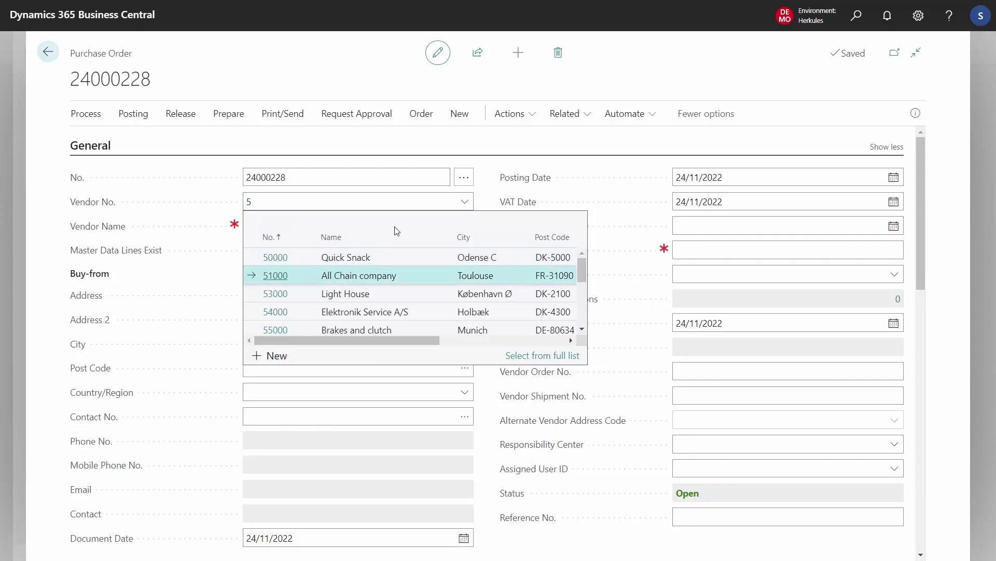
key("Return")
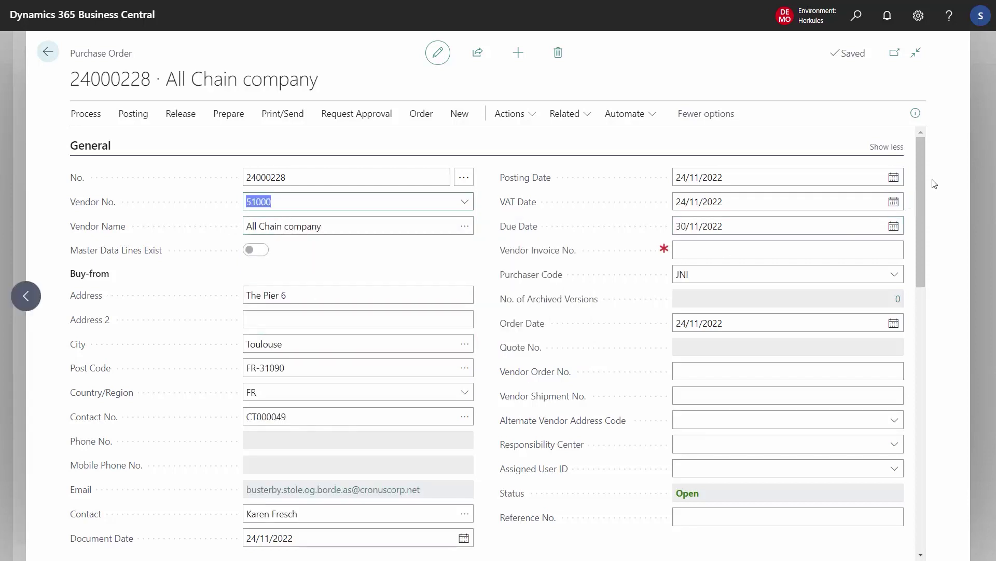
Add a first order line of type Item for item 3900
scroll(921, 208, "down", 6)
left_click(127, 302)
key("Down")
key("Down")
key("Tab")
left_click(226, 302)
type("3900")
key("Tab")
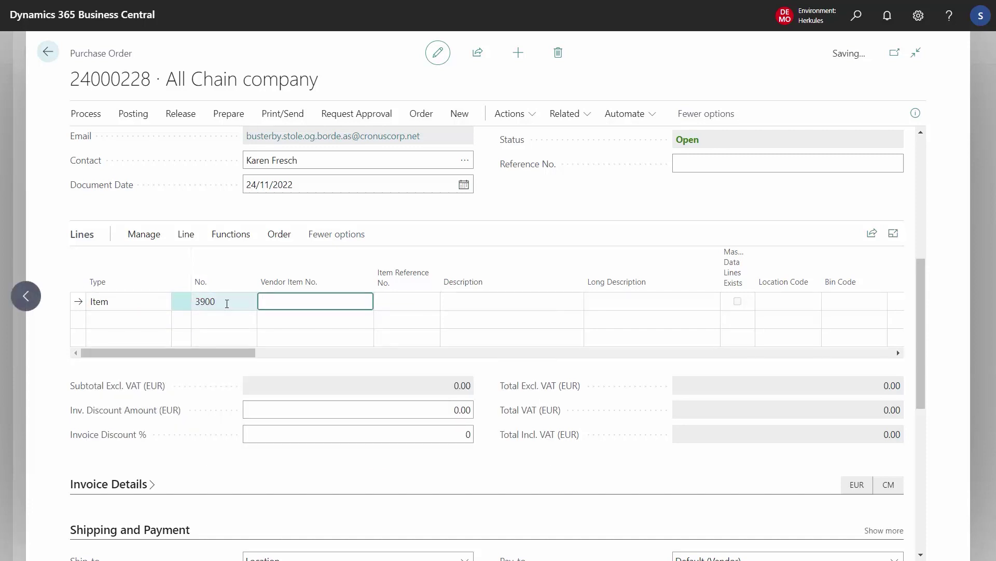
Open the Item Variant Order overview for the line and make its grid editable
left_click(186, 234)
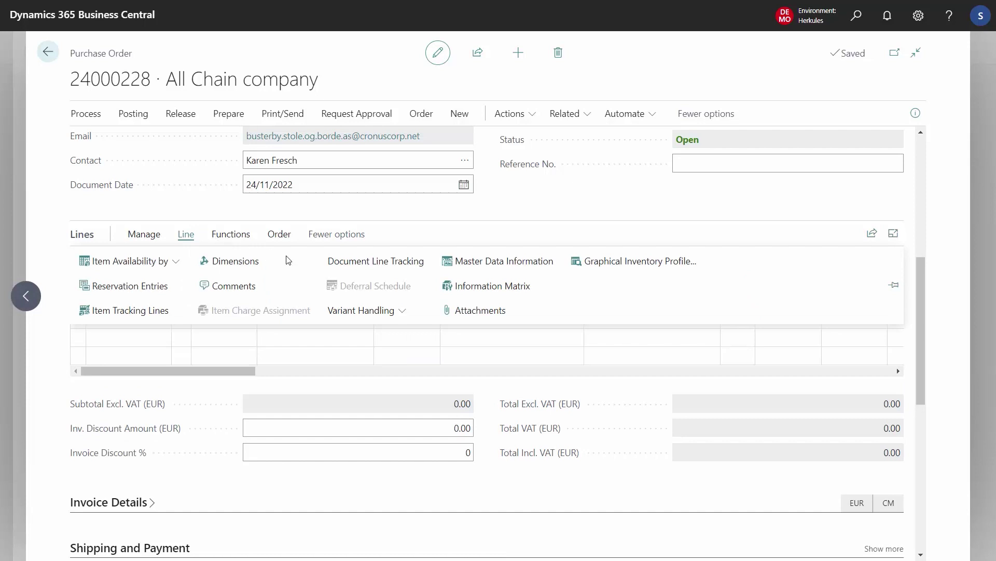
left_click(397, 311)
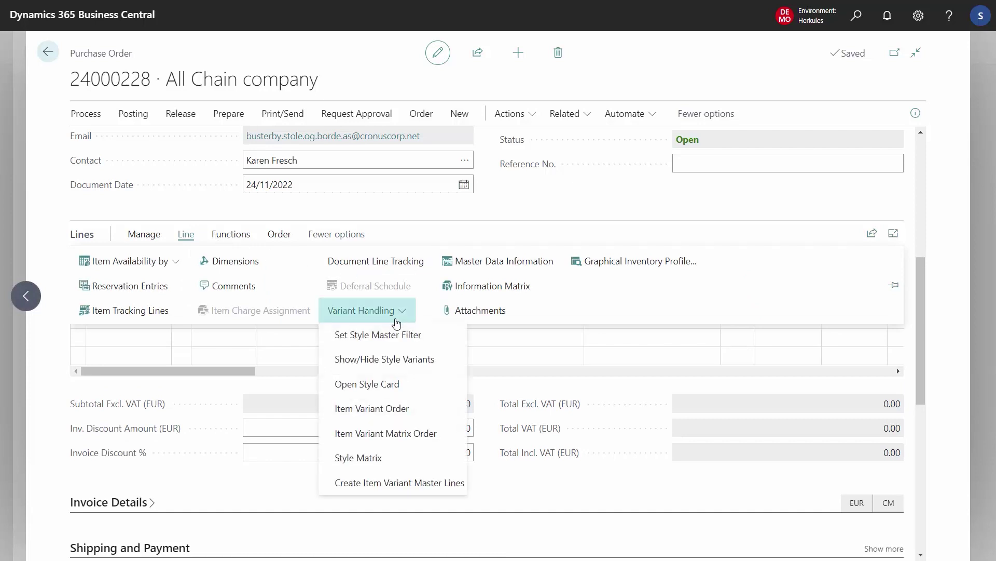
left_click(398, 413)
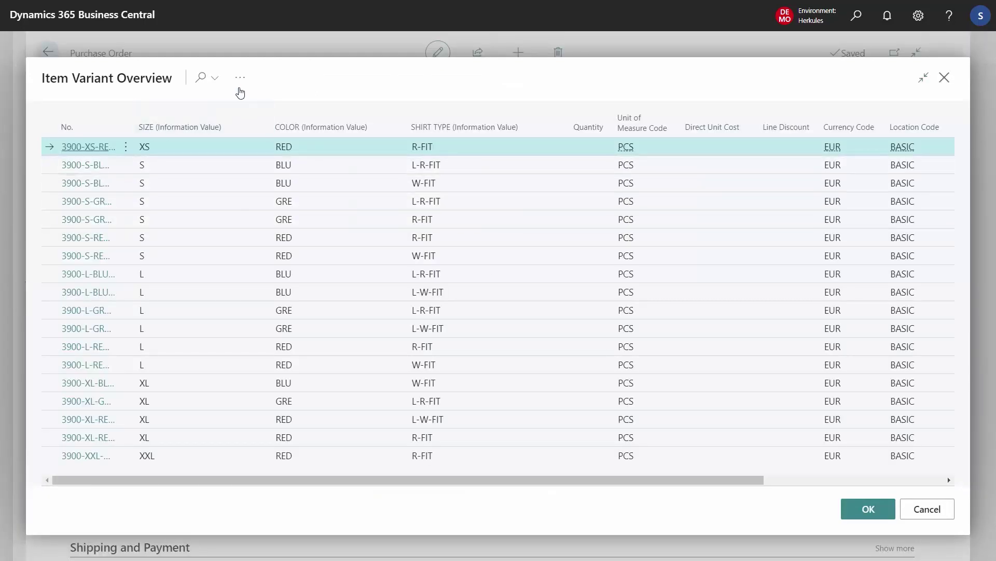
left_click(240, 91)
left_click(251, 128)
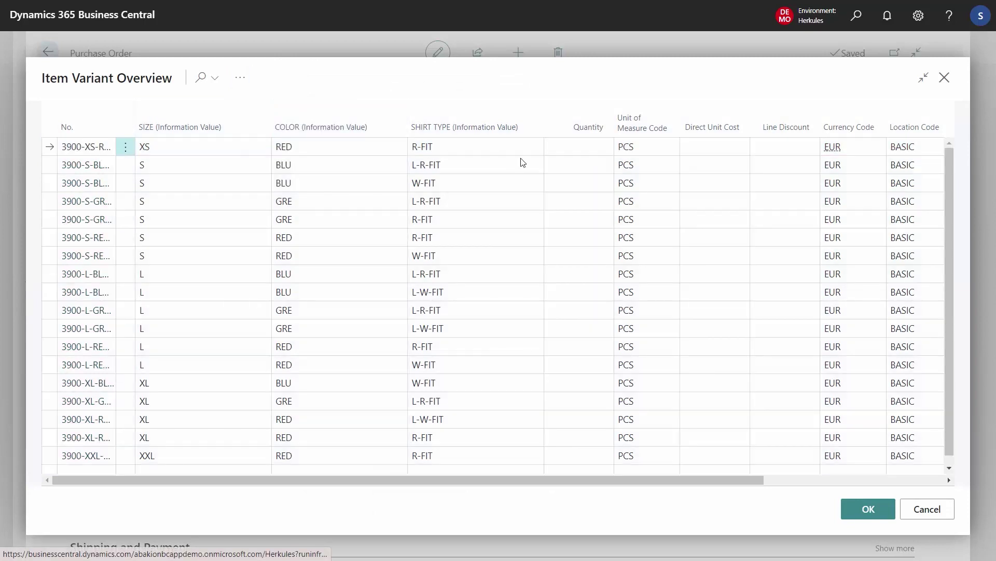
Enter quantities 3, 6 and 8 for the three size S variants and transfer them to the order
left_click(554, 171)
type("3")
key("Down")
key("Down")
type("6")
key("Down")
key("Down")
key("Down")
type("8")
key("Down")
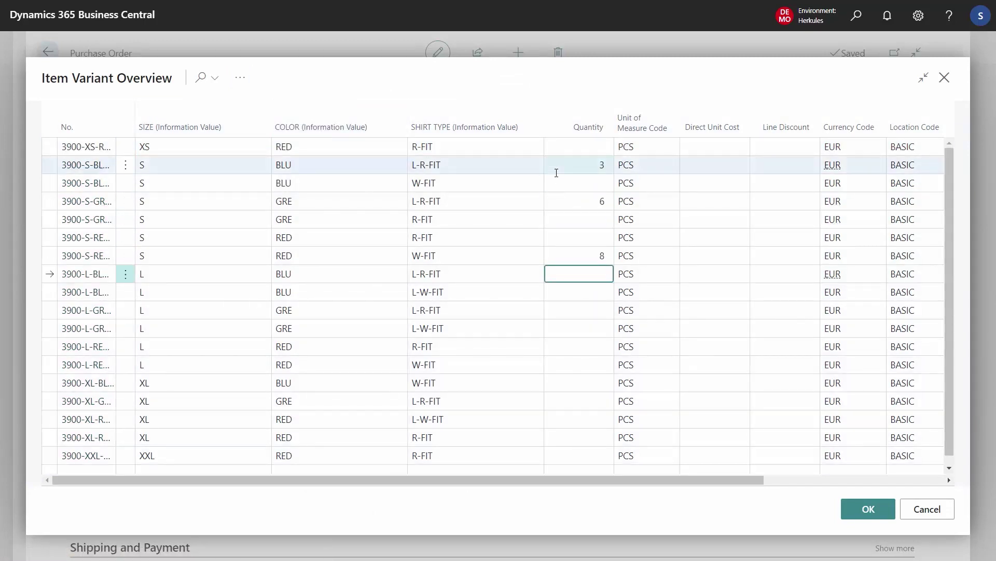
left_click(866, 510)
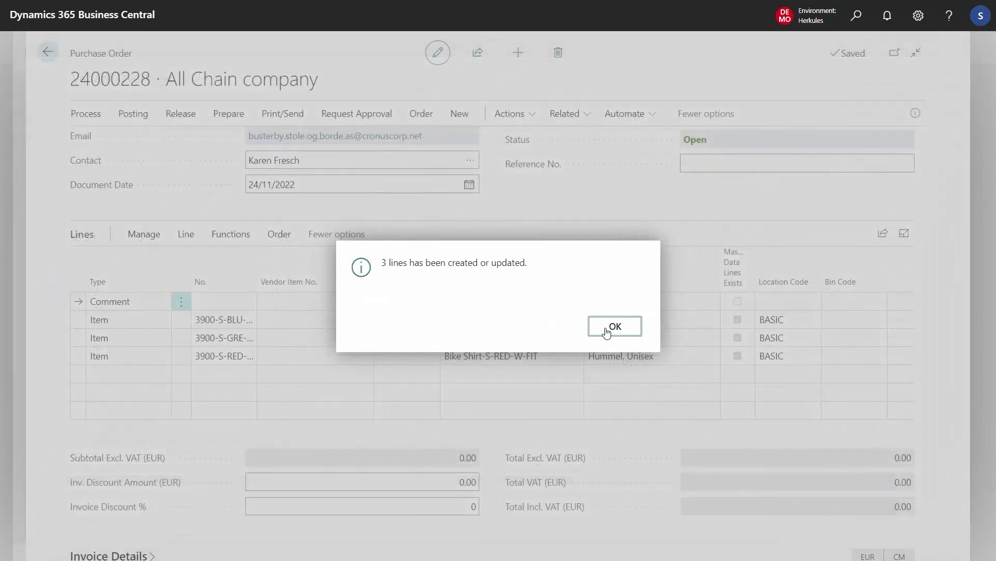
left_click(615, 332)
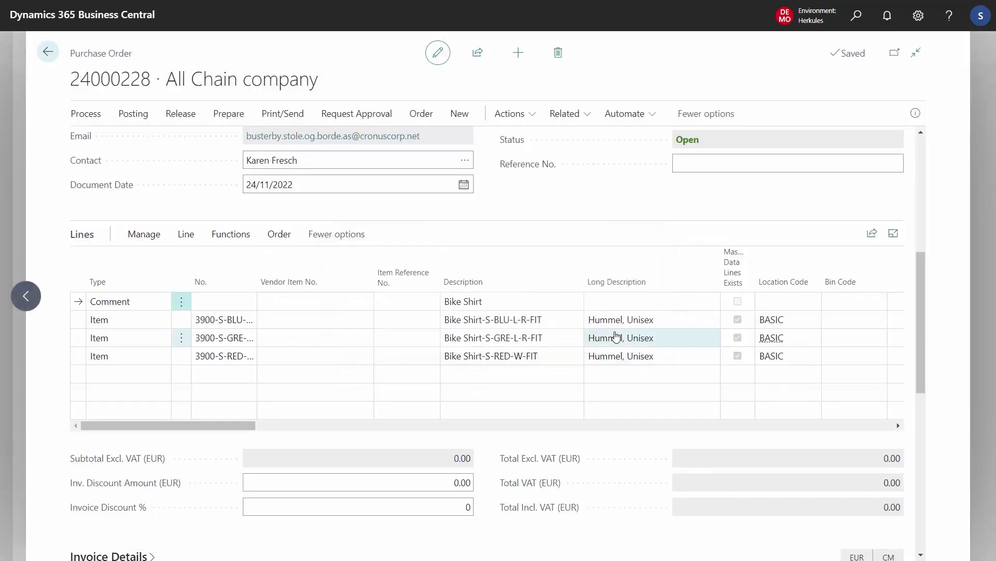
Verify the new variant order lines total a quantity of 17
left_click(506, 338)
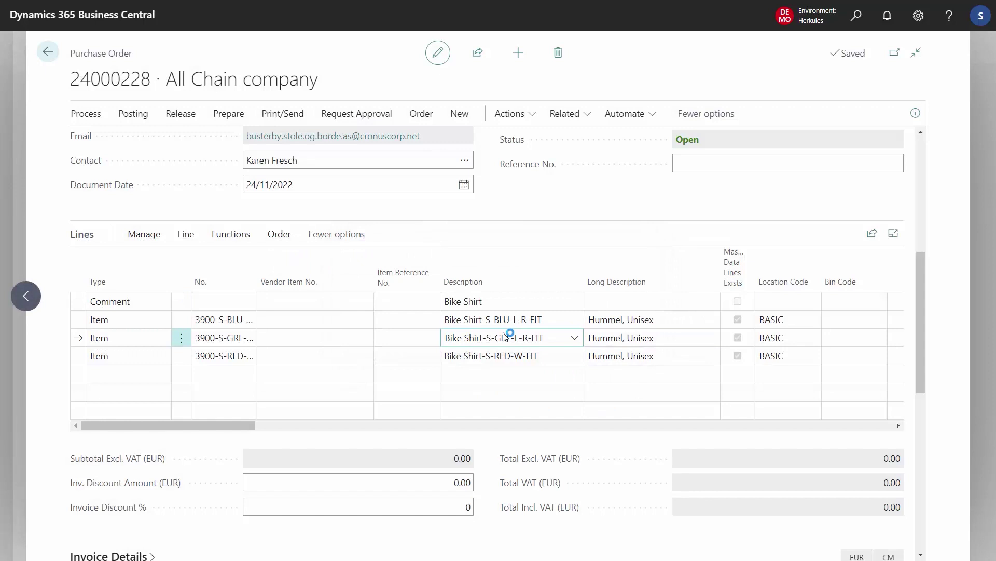
left_click_drag(218, 425, 273, 425)
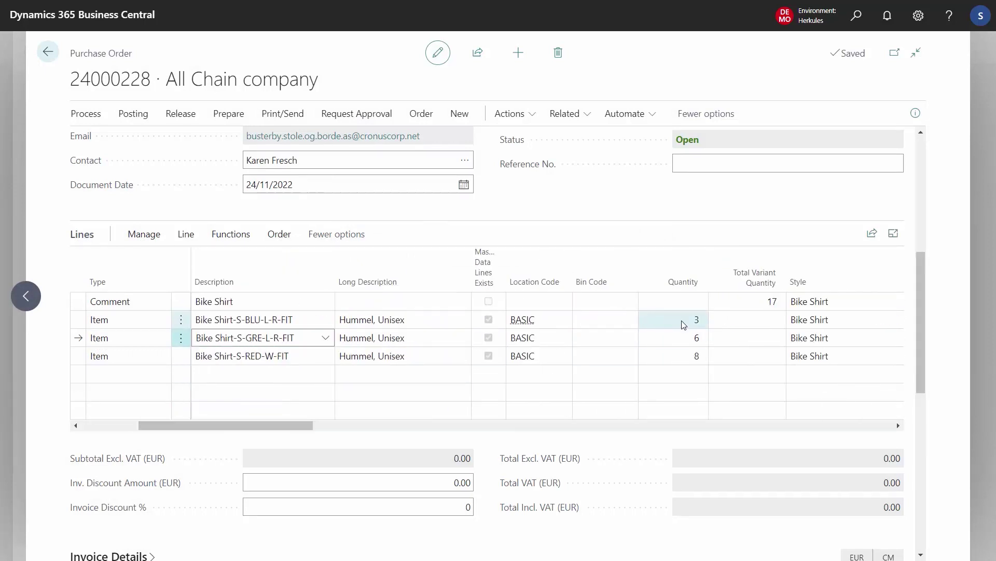
left_click(739, 305)
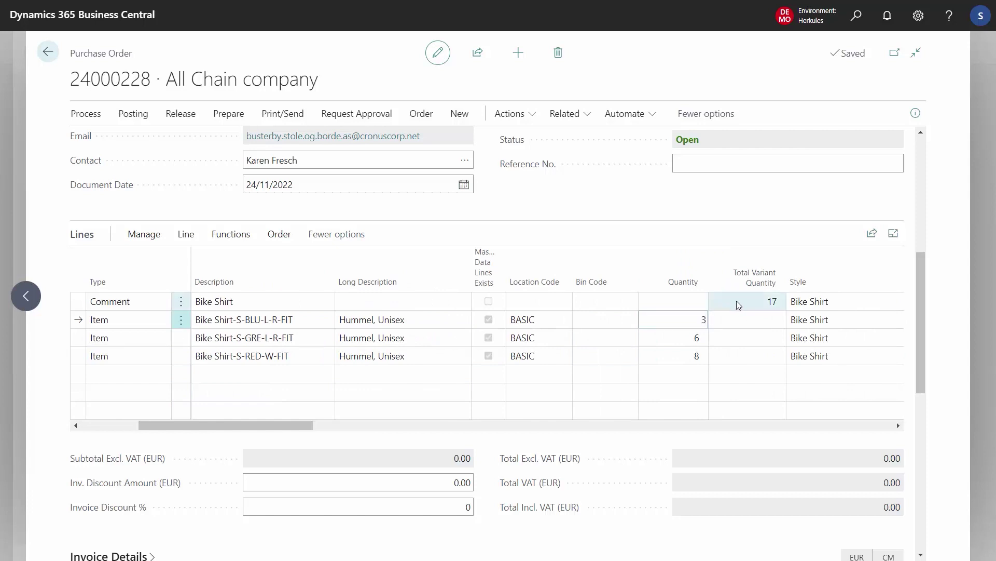